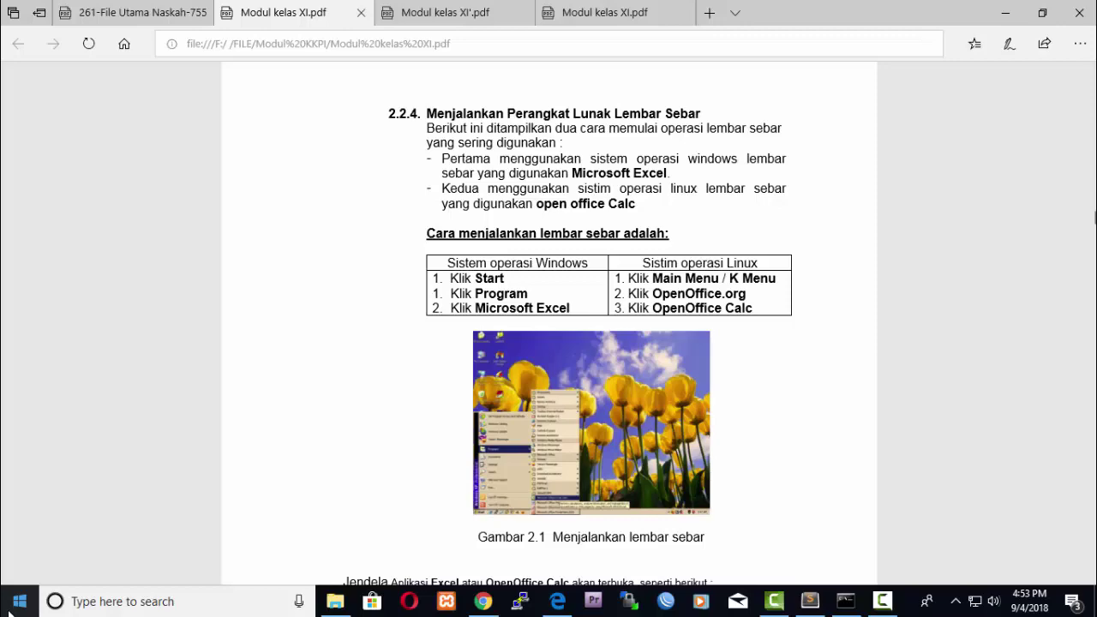
Launch Microsoft Office Excel 2007 by searching 'exel' in the Start menu.
click(10, 604)
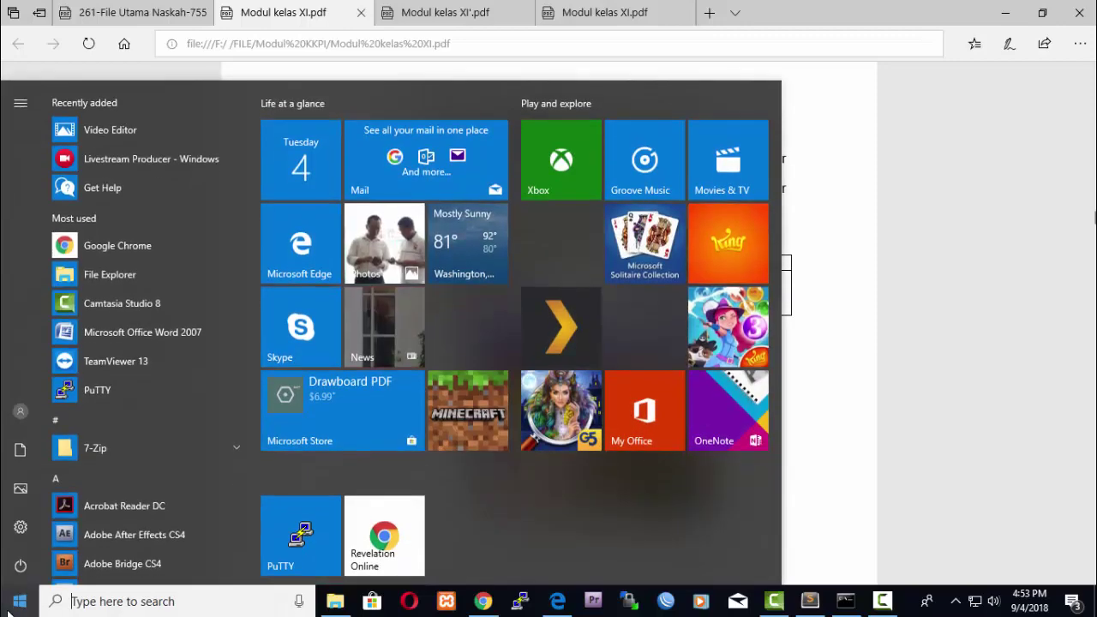
click(93, 603)
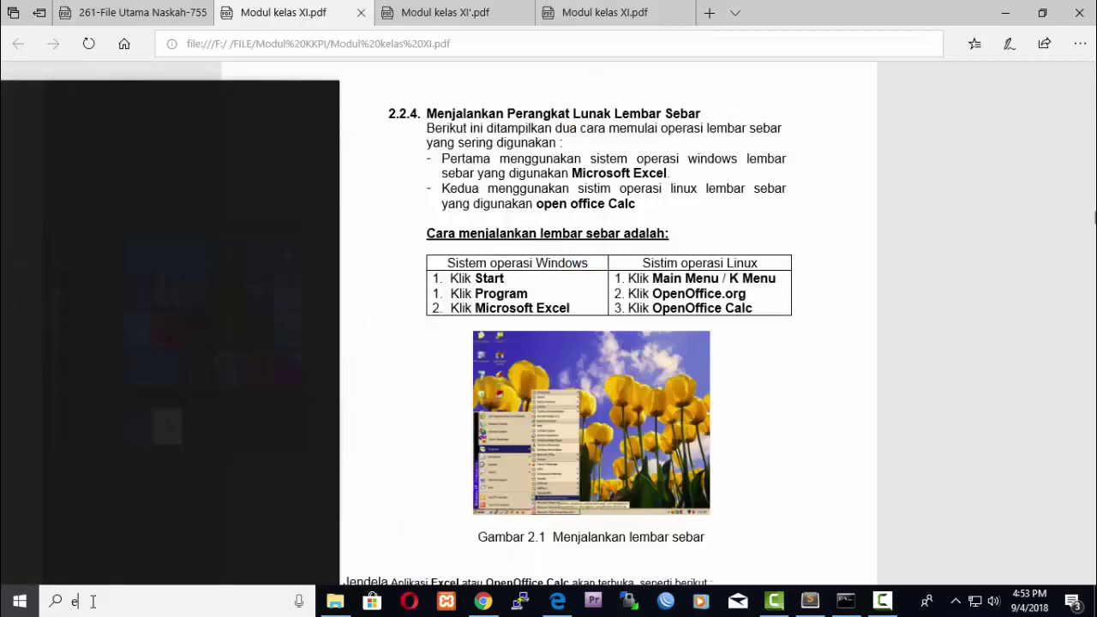
text(exel)
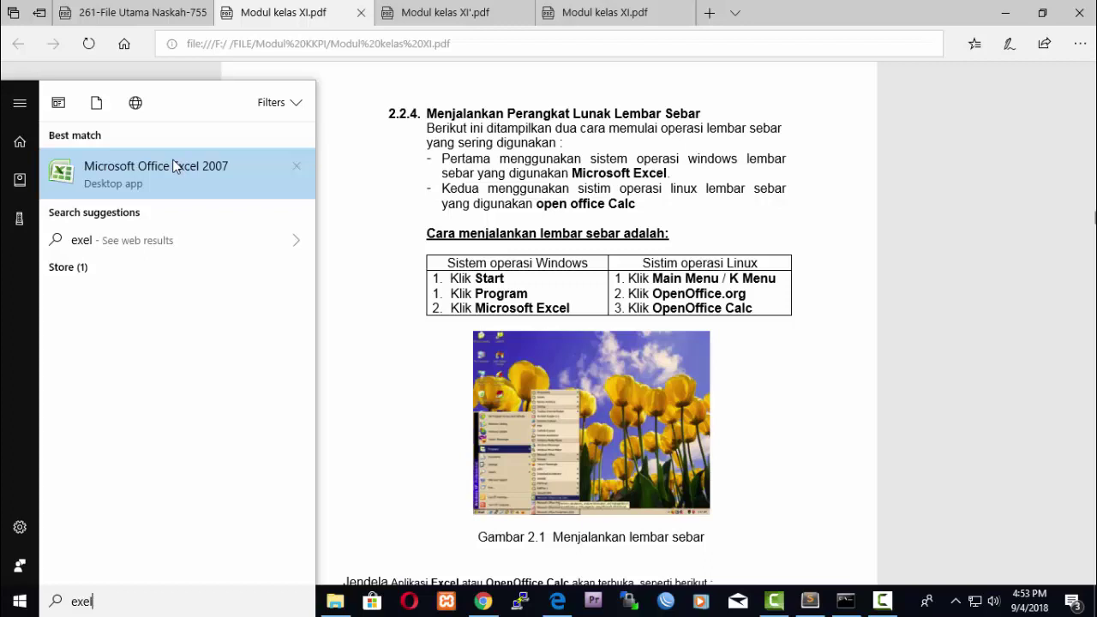
key(BackSpace)
key(BackSpace)
key(BackSpace)
key(BackSpace)
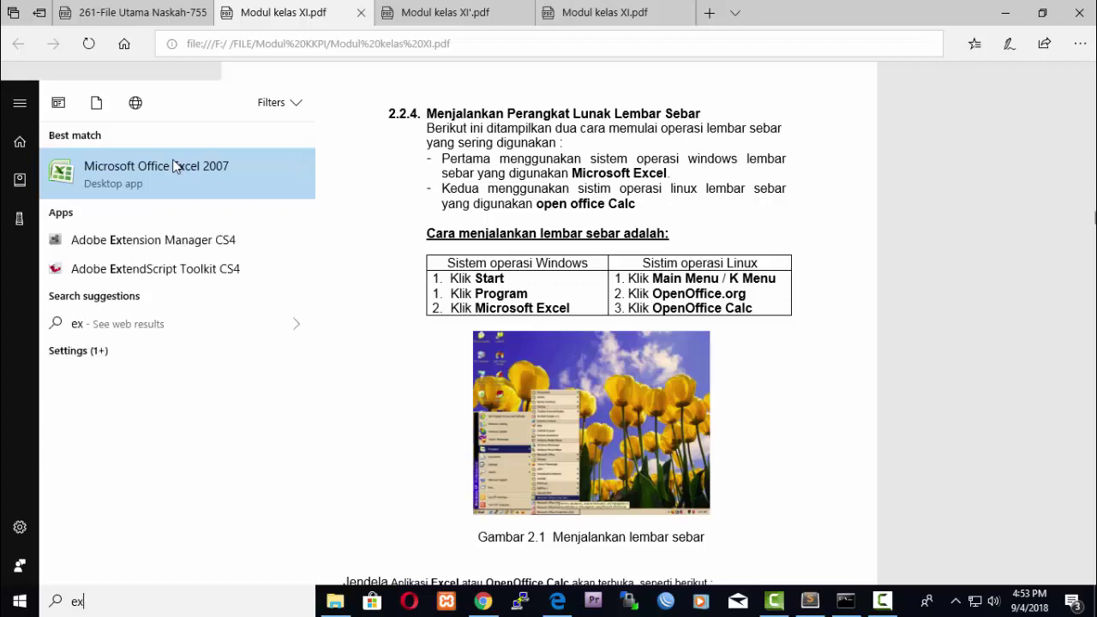
text(exel)
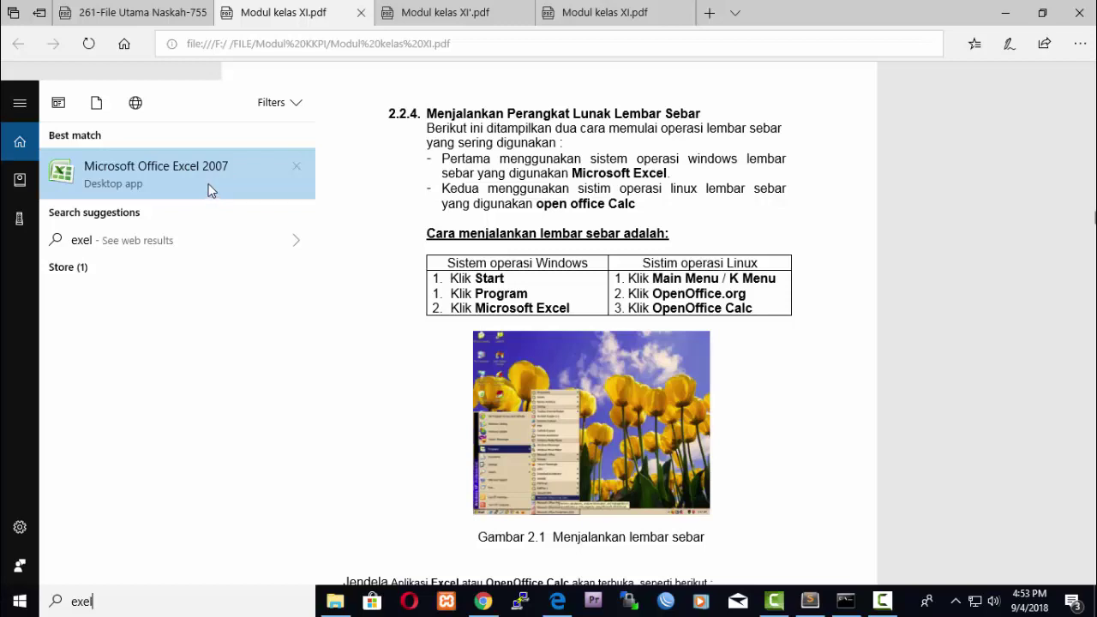
click(208, 190)
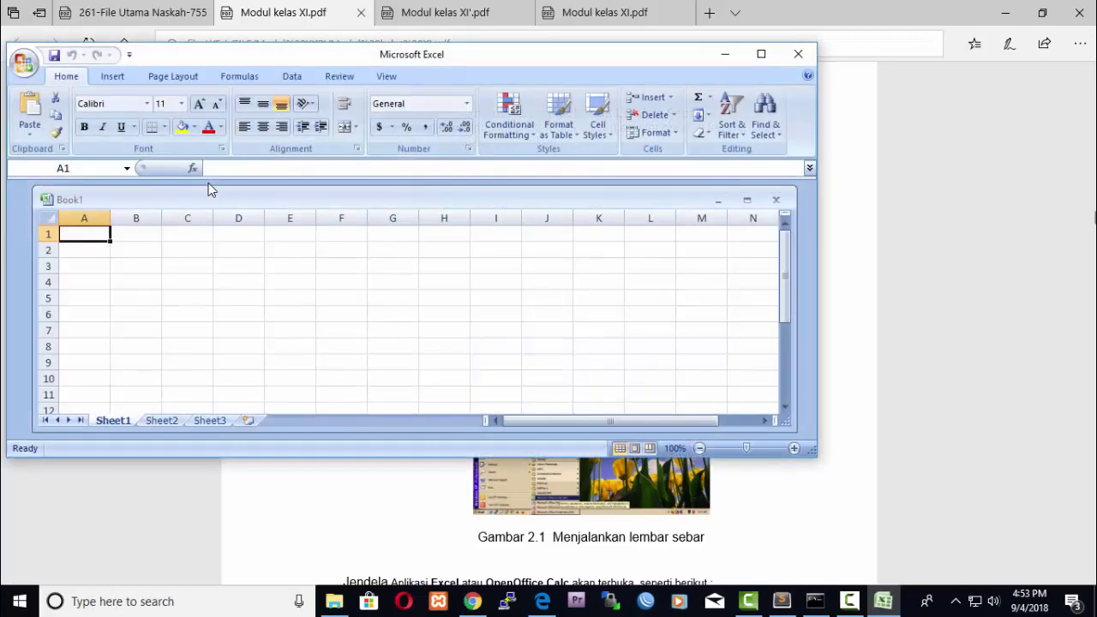
Maximize both the Excel window and the Book1 workbook window.
click(761, 54)
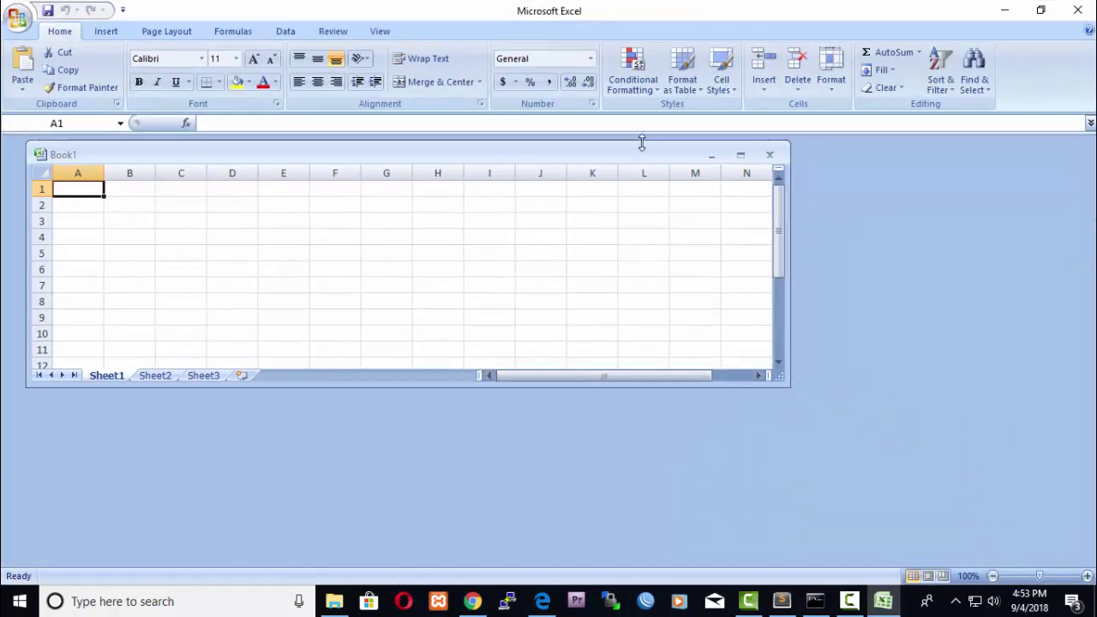
click(741, 156)
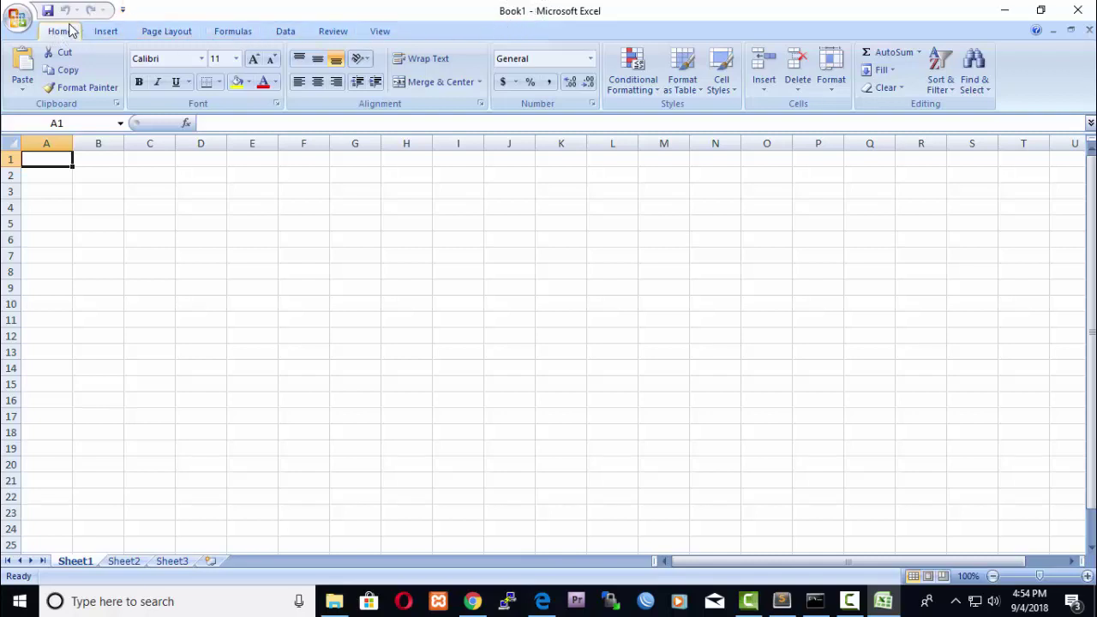
Browse the Insert, Page Layout, Formulas, Data, Review and View ribbon tabs, returning to Home.
click(105, 32)
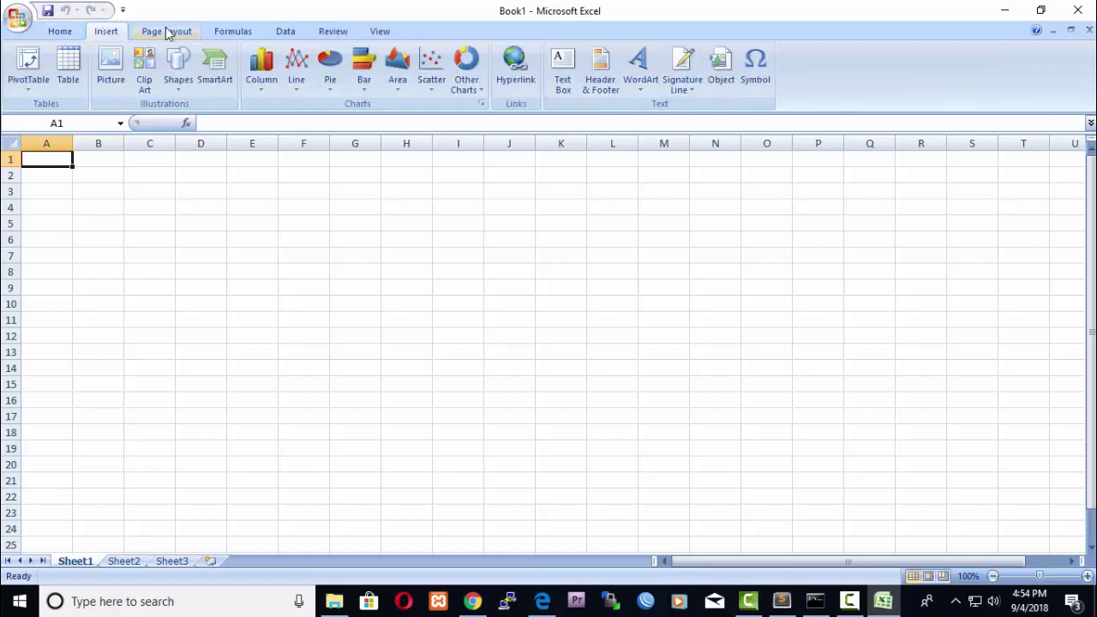
click(167, 32)
click(228, 32)
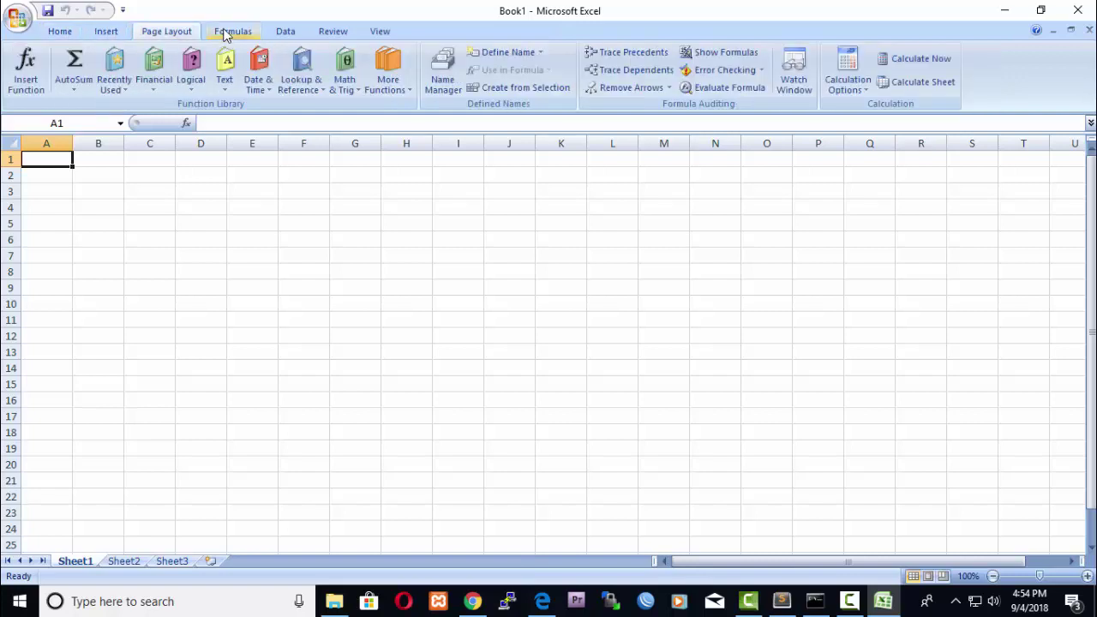
click(285, 32)
click(332, 32)
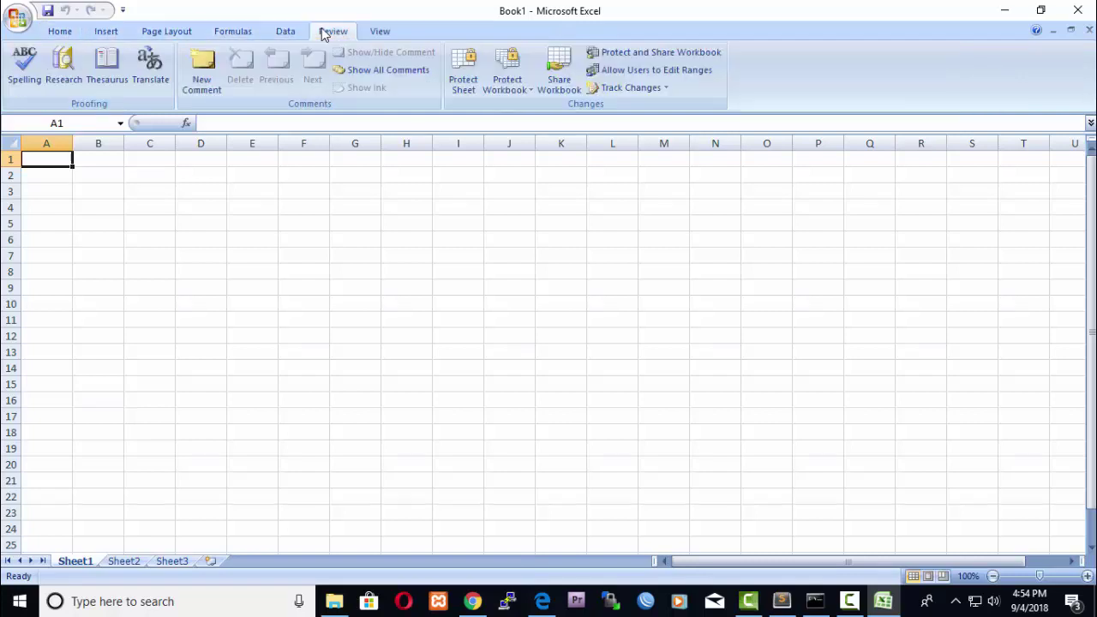
click(380, 32)
click(67, 32)
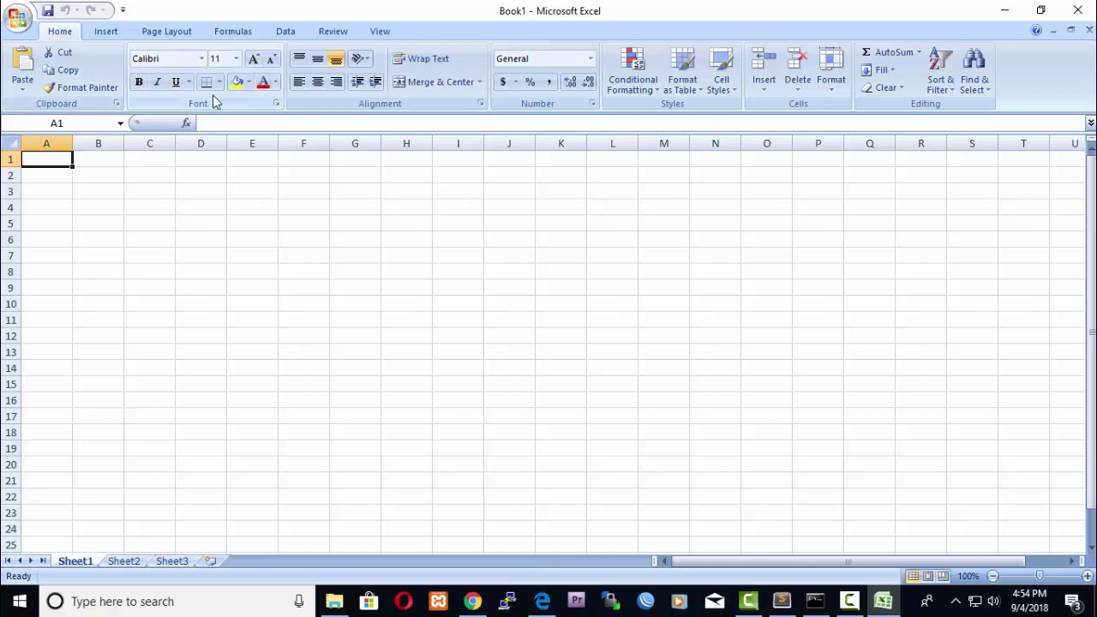
Check the font and size lists, leave A1 left-aligned, and go back to the module PDF.
click(202, 58)
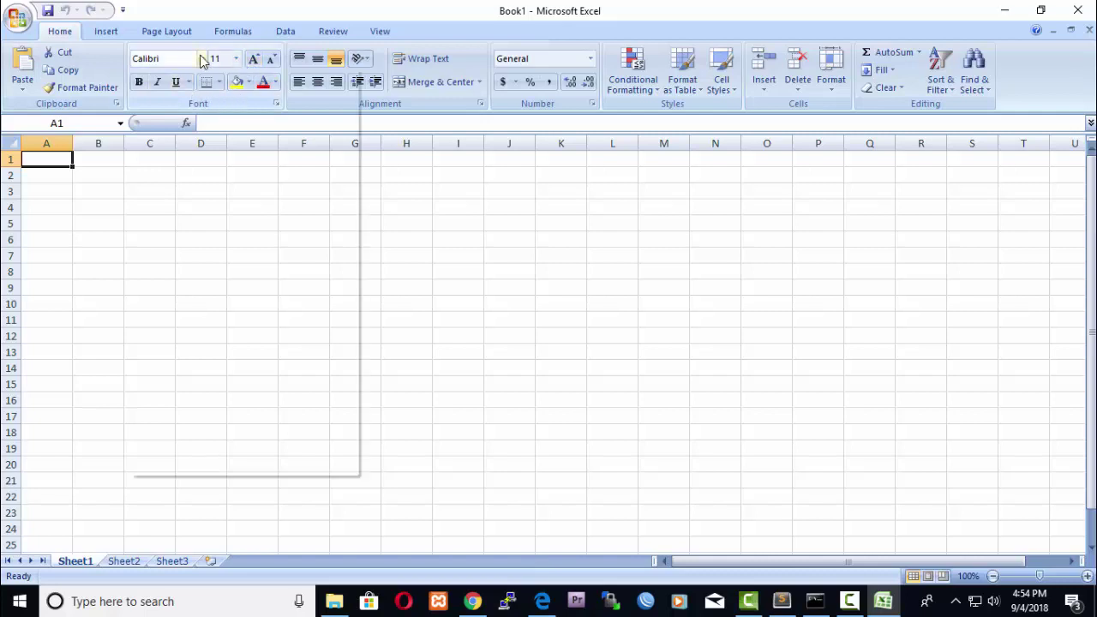
click(202, 58)
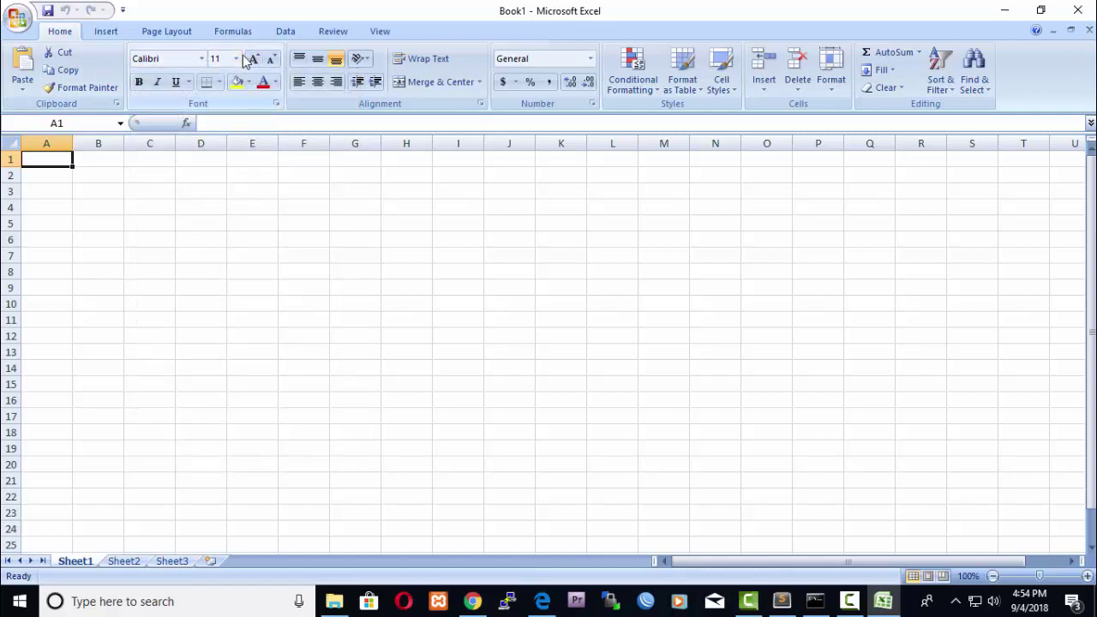
click(238, 59)
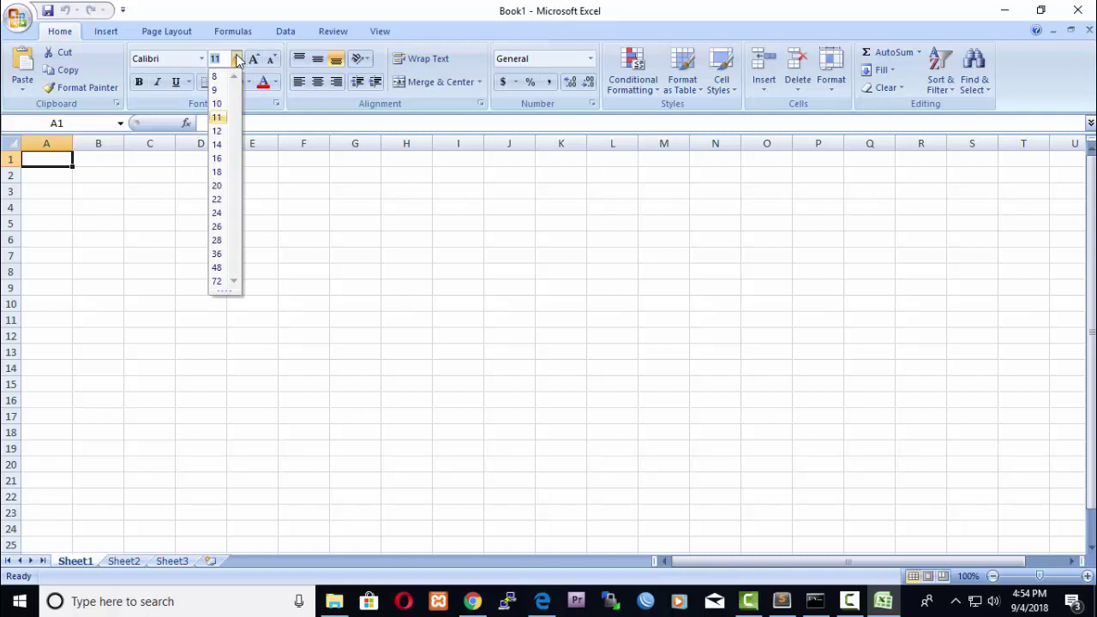
click(238, 58)
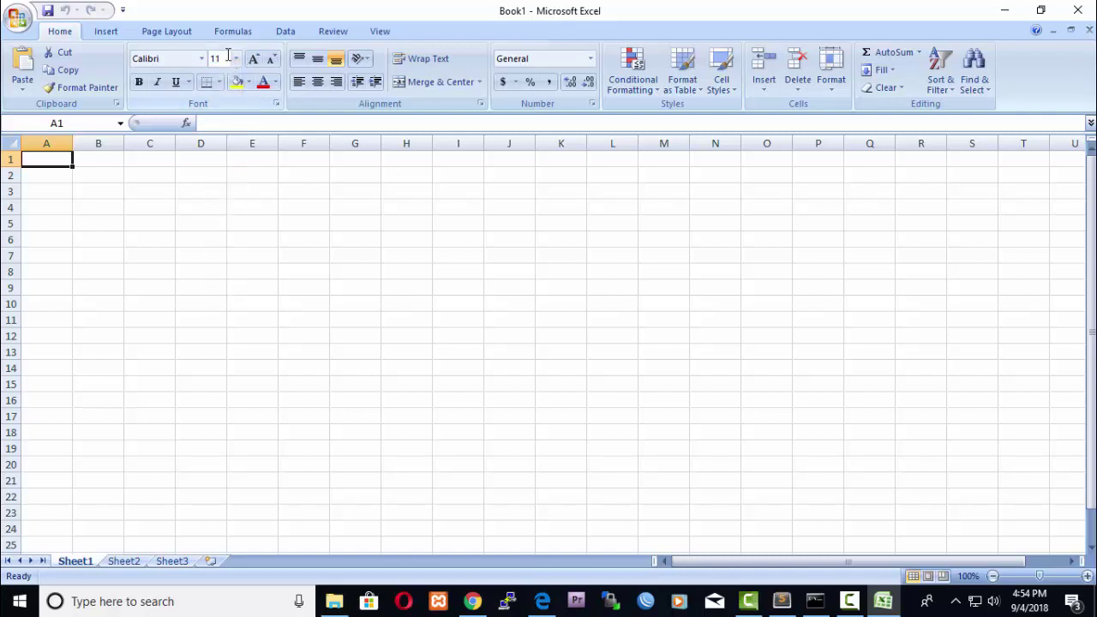
click(318, 83)
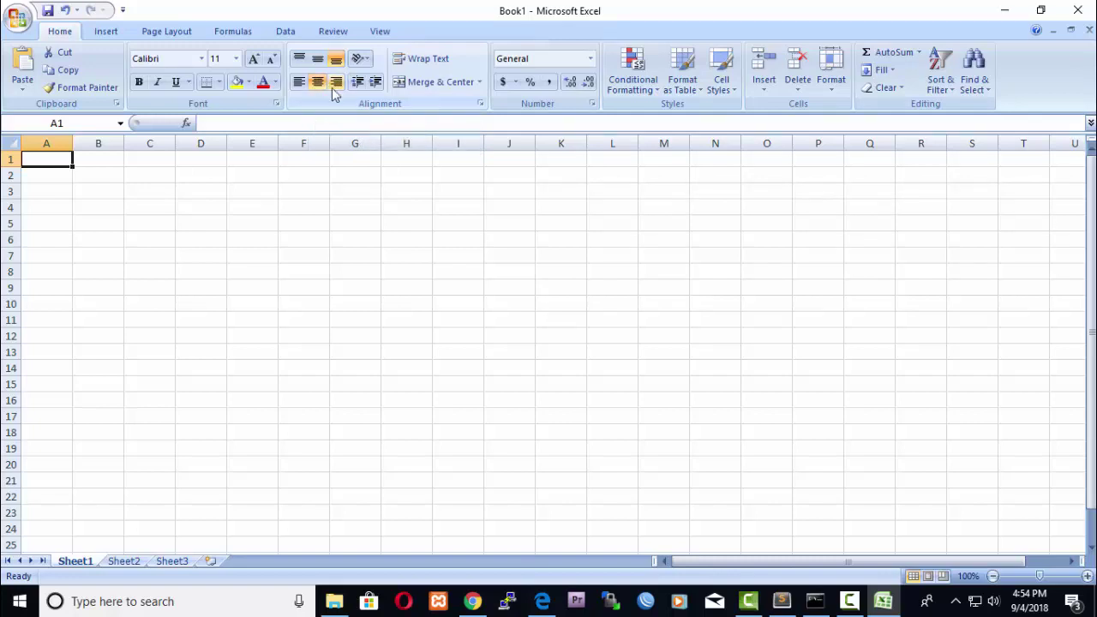
click(336, 82)
click(300, 82)
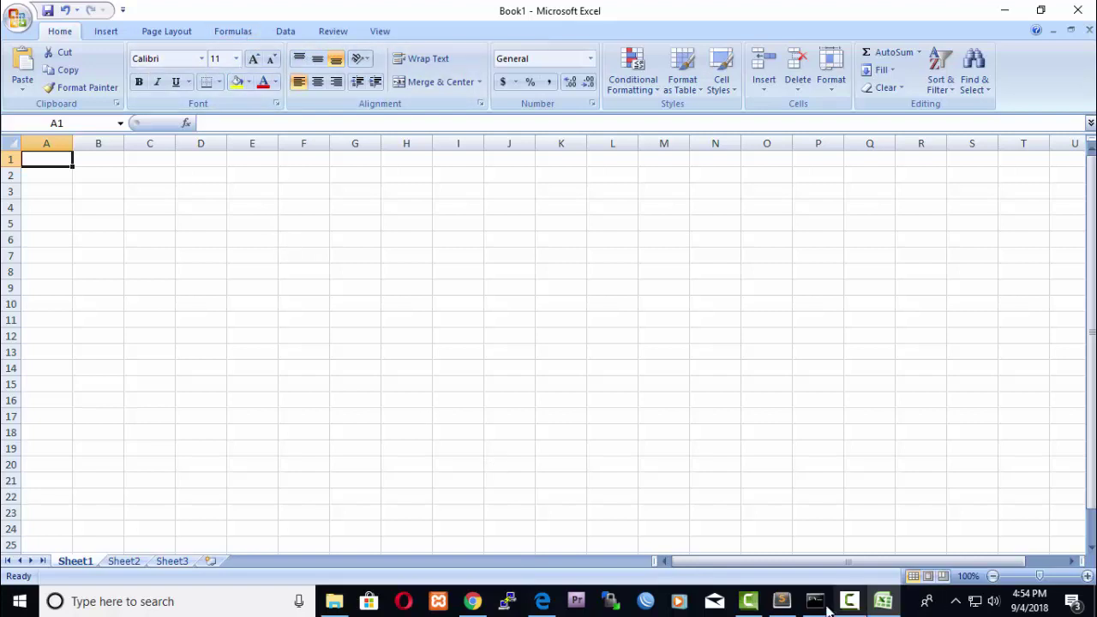
click(543, 601)
Scroll the module PDF to section 3.2 and Gambar 3.1, then return to Excel.
scroll(709, 348, down, 1)
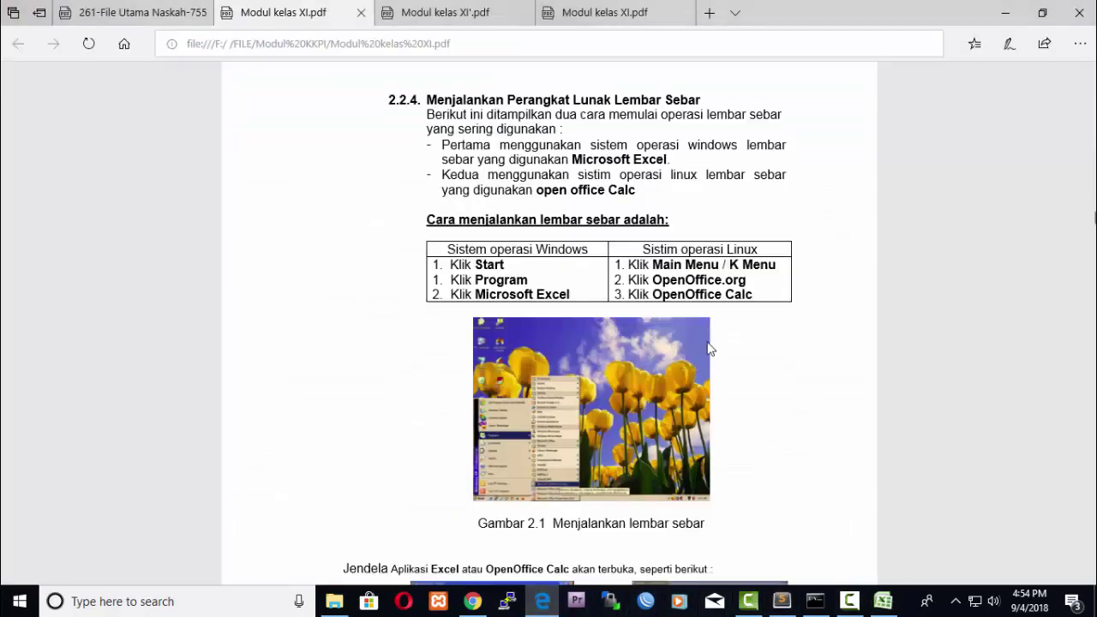
scroll(709, 348, down, 15)
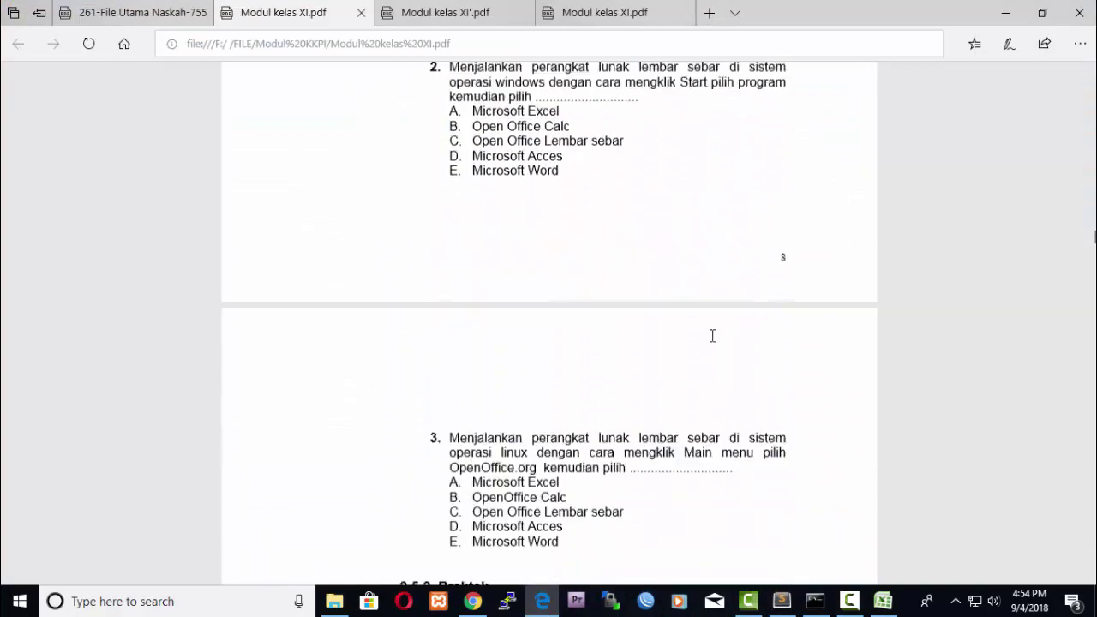
scroll(712, 335, down, 10)
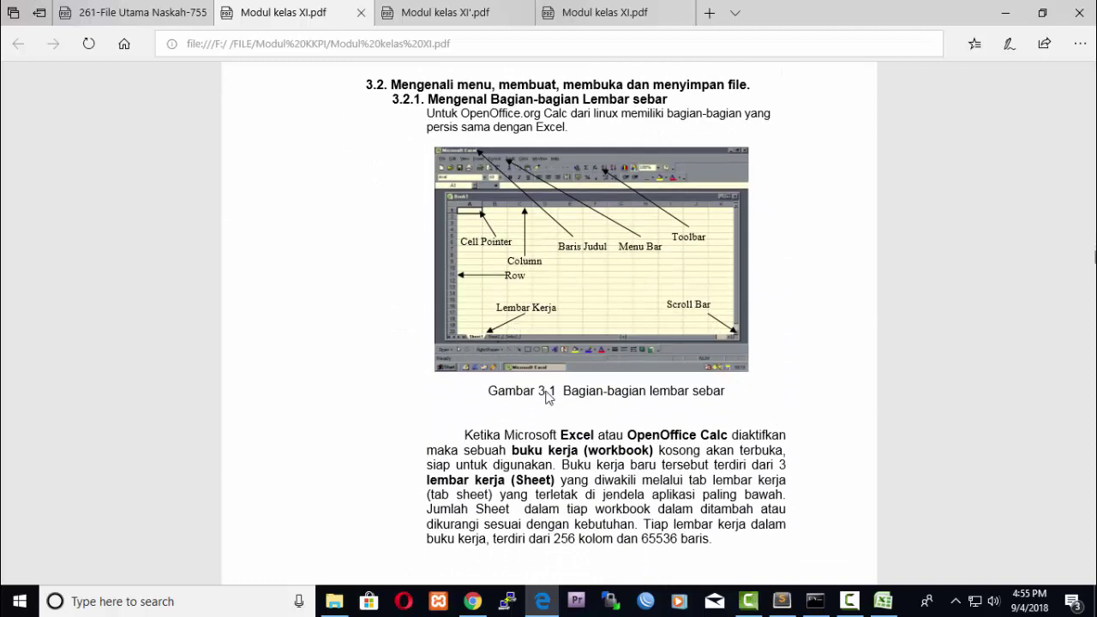
click(883, 602)
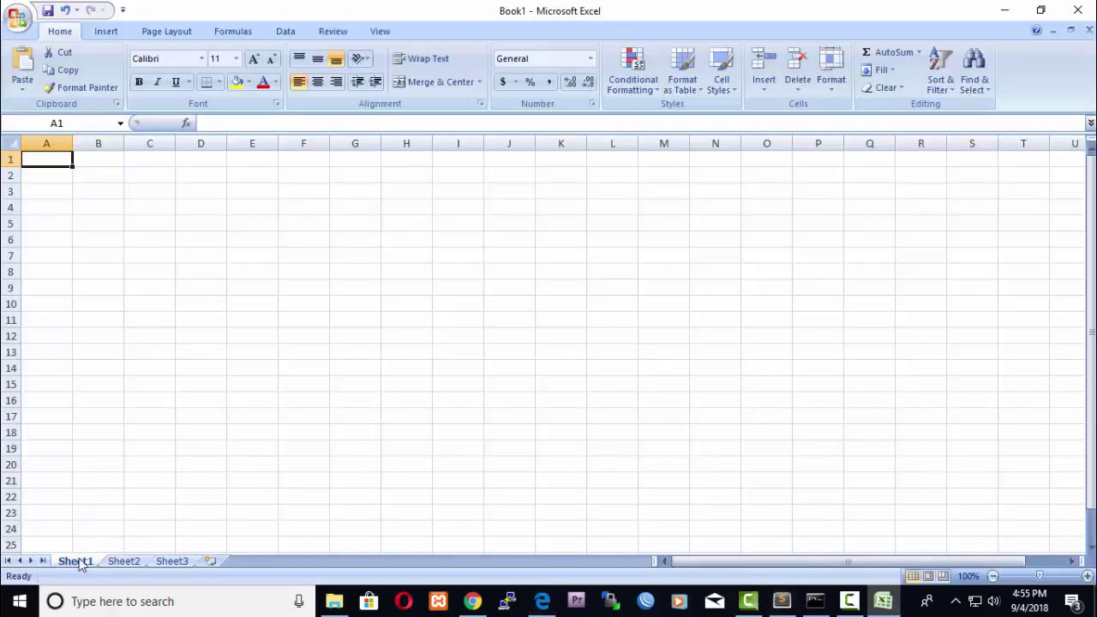
Look through Sheet1–Sheet3, insert a new Sheet4, and end back on Sheet1.
click(120, 563)
click(154, 563)
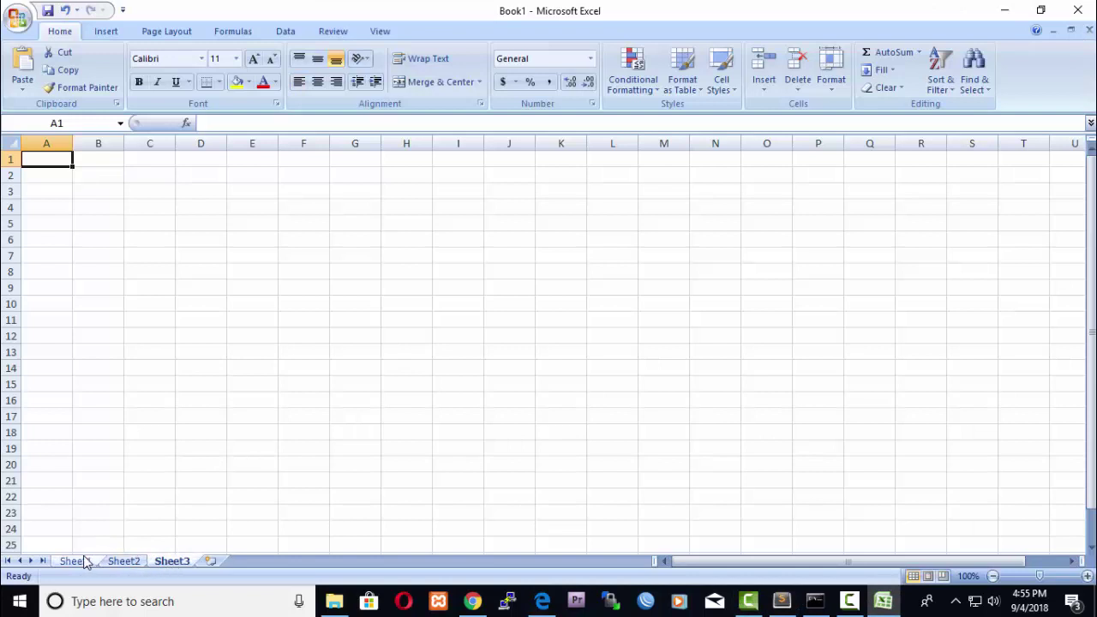
click(84, 561)
click(120, 562)
click(159, 566)
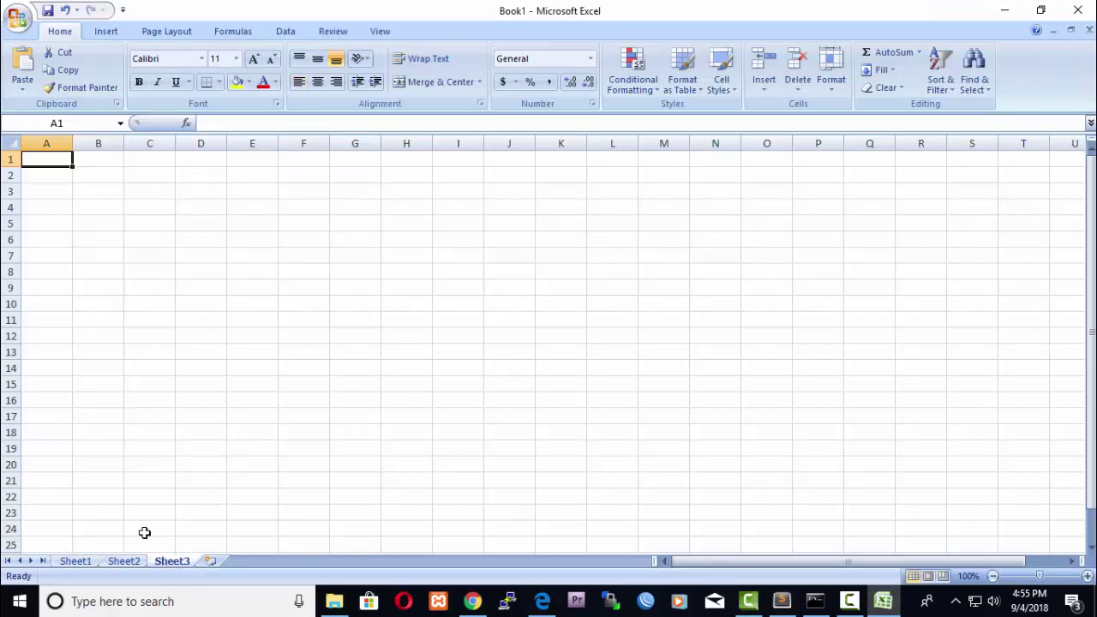
click(86, 564)
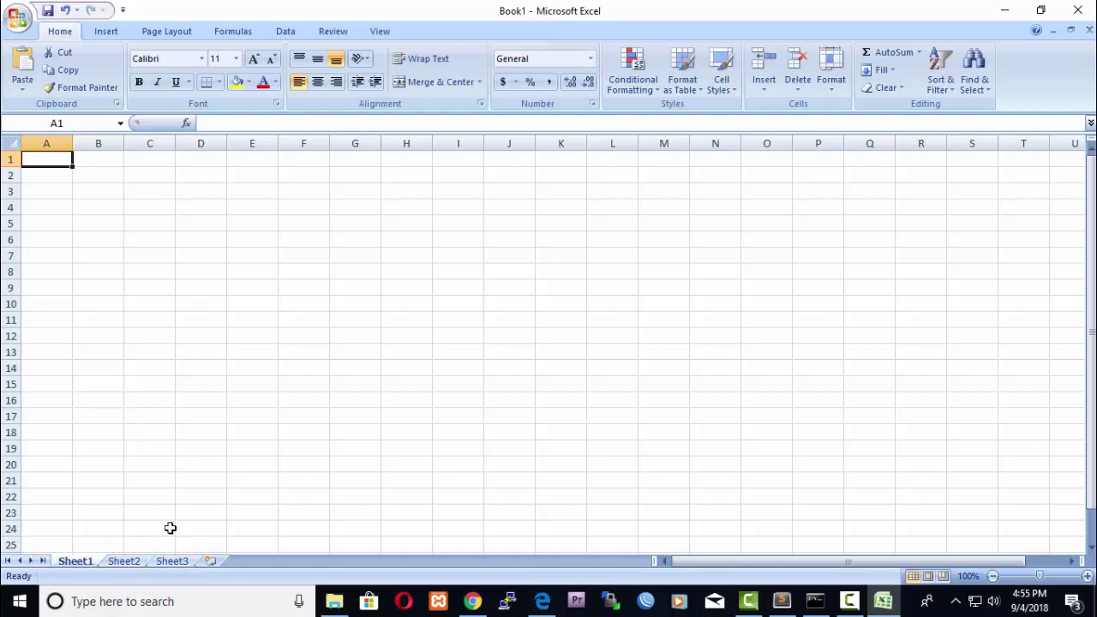
click(210, 560)
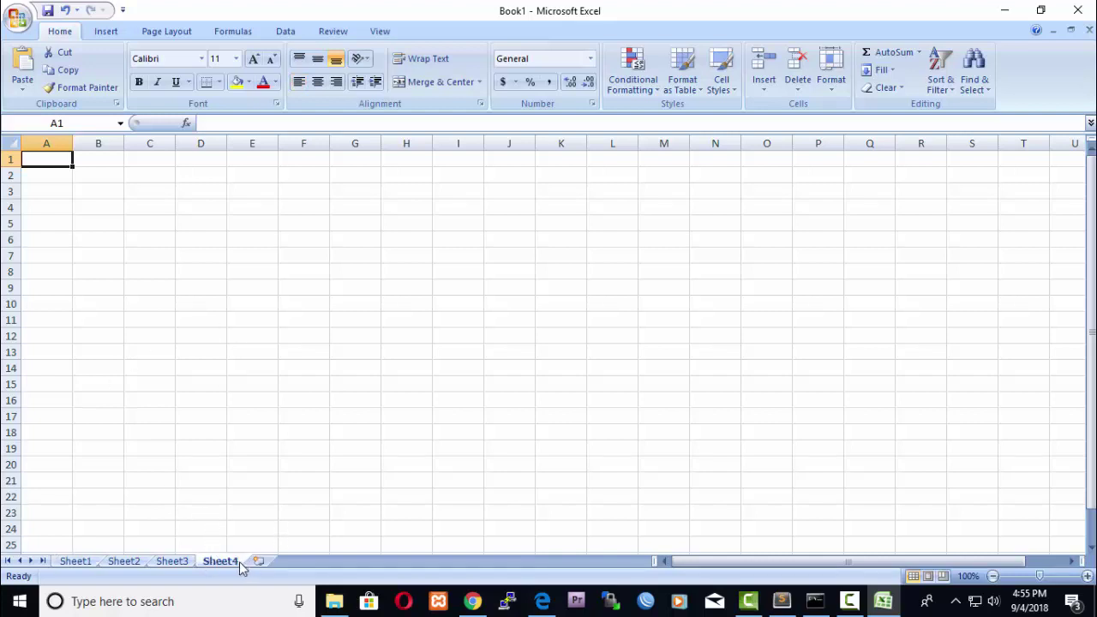
click(76, 561)
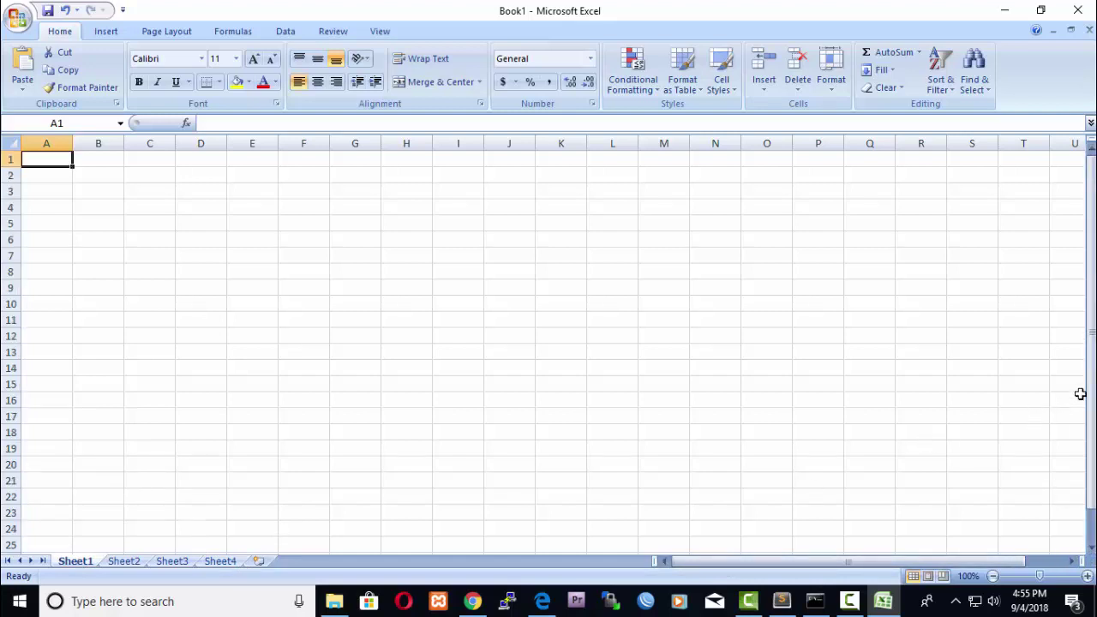
drag(1091, 309, 1091, 305)
click(52, 172)
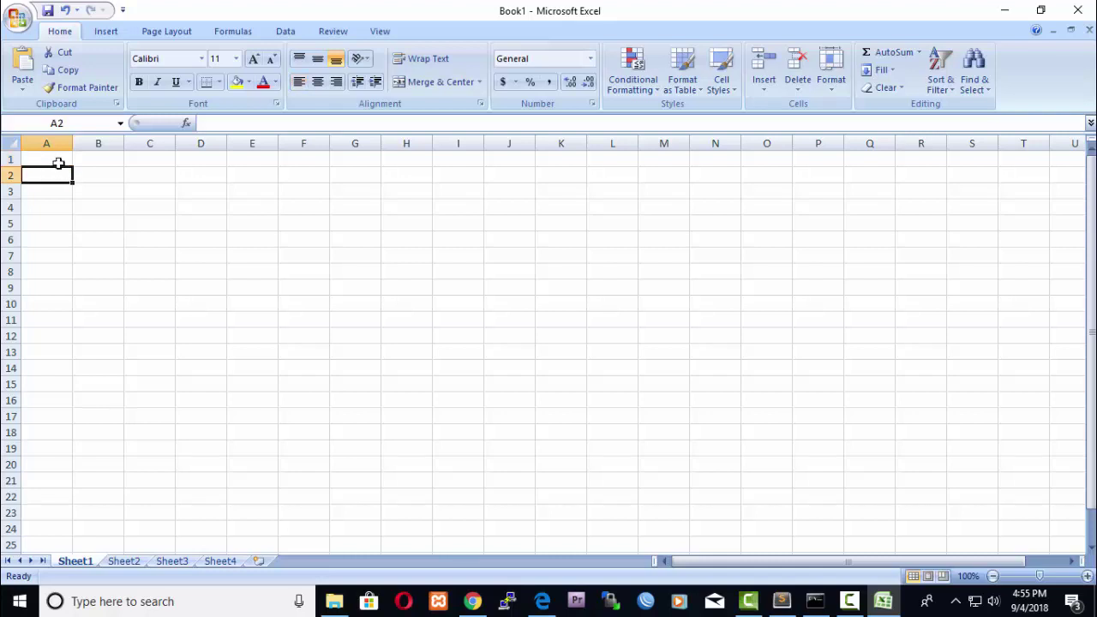
click(59, 158)
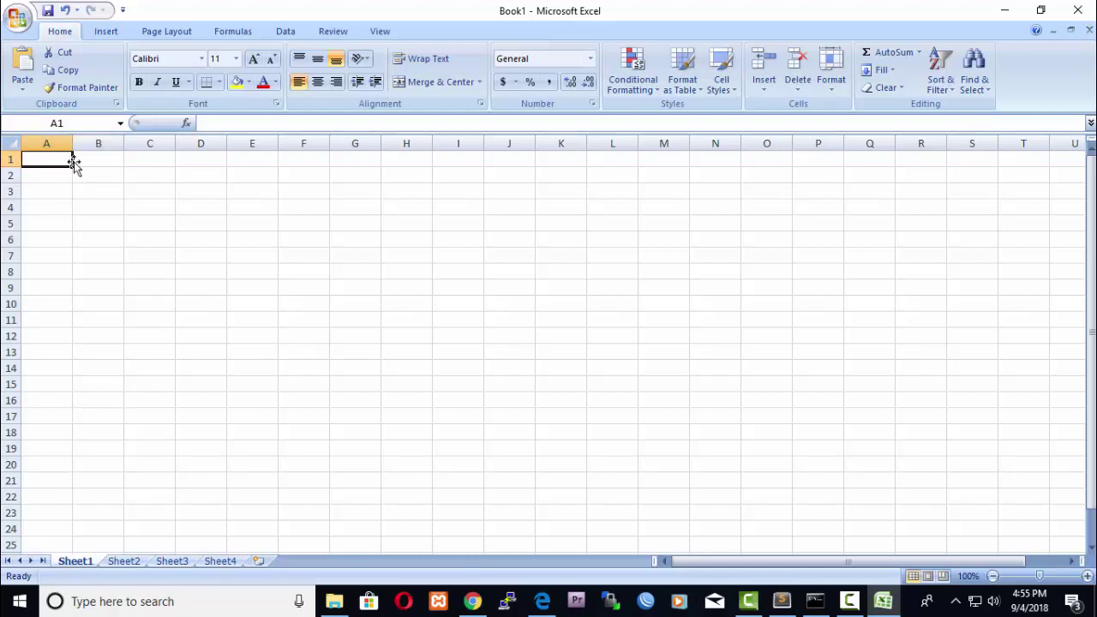
click(150, 142)
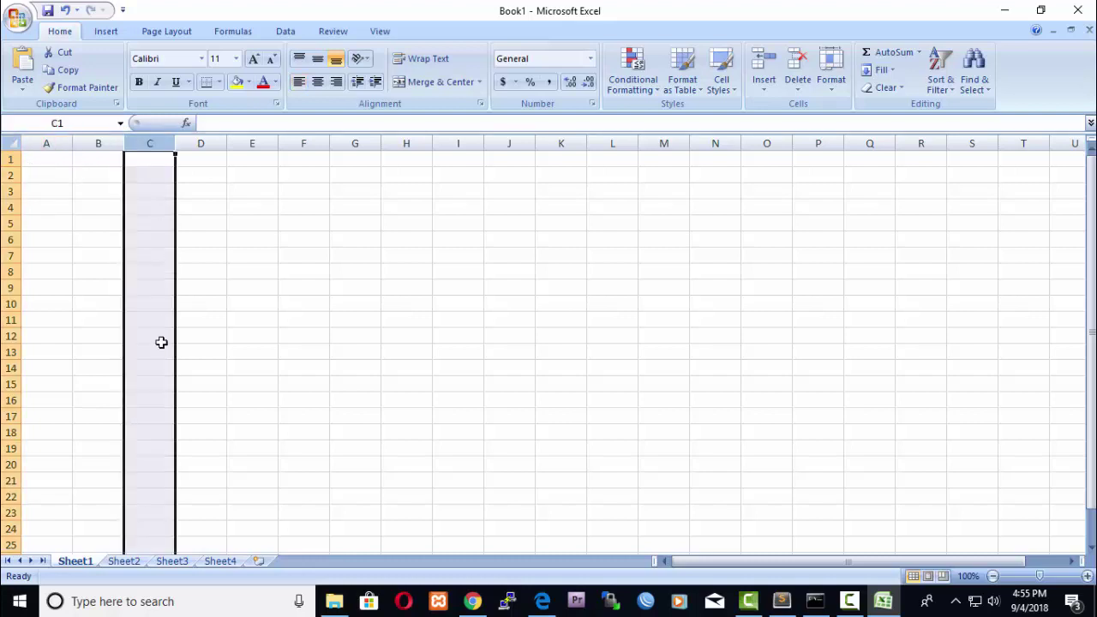
drag(163, 495, 161, 480)
click(155, 140)
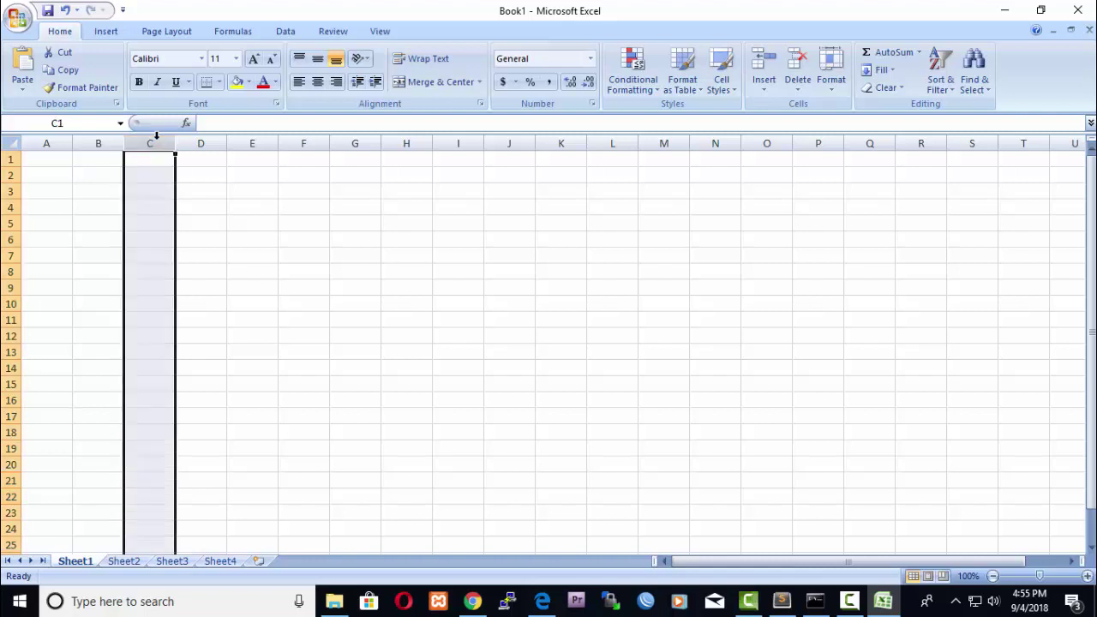
drag(175, 199, 200, 137)
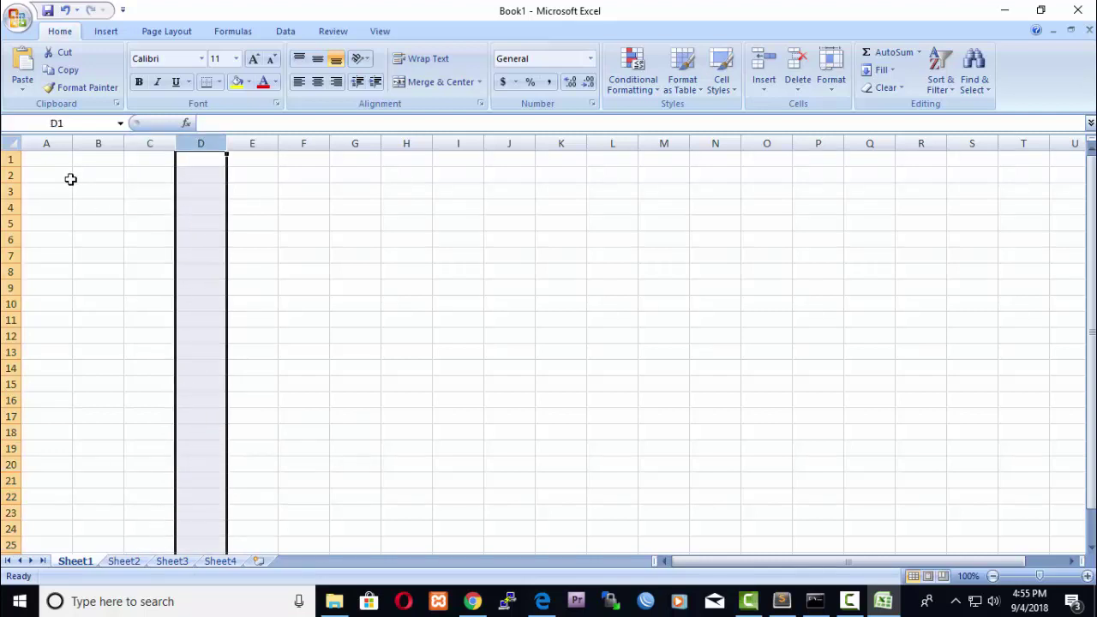
click(97, 133)
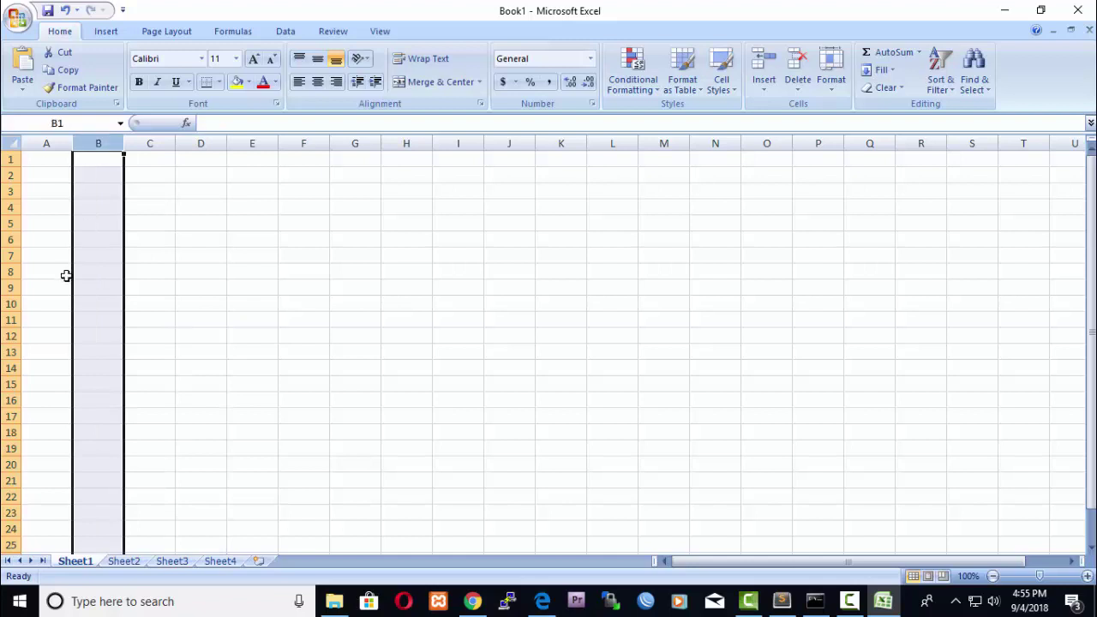
click(65, 141)
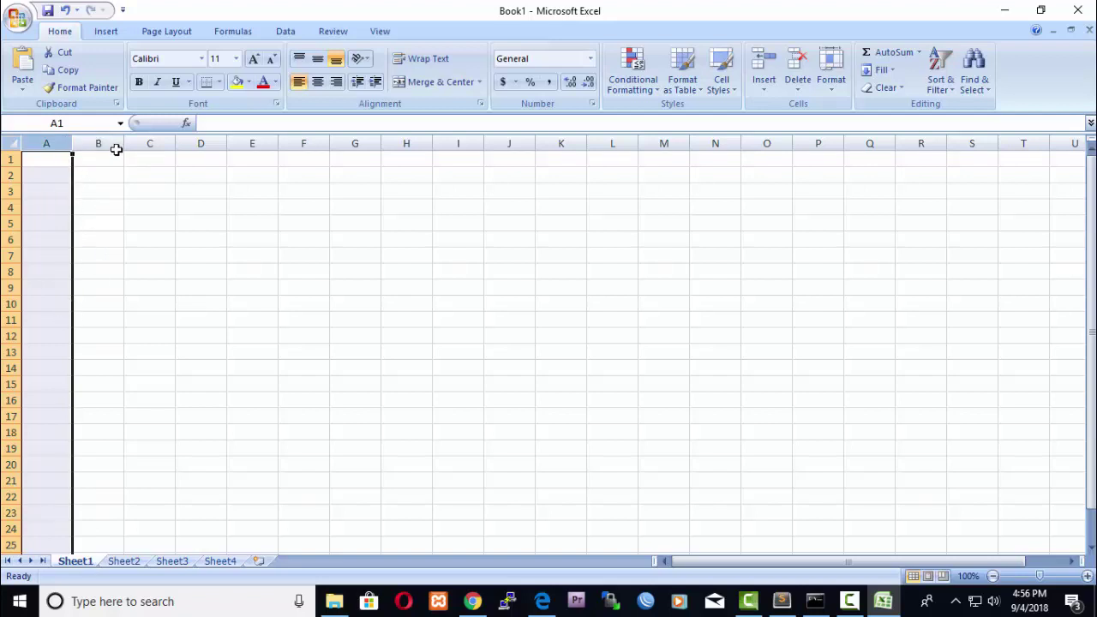
click(255, 141)
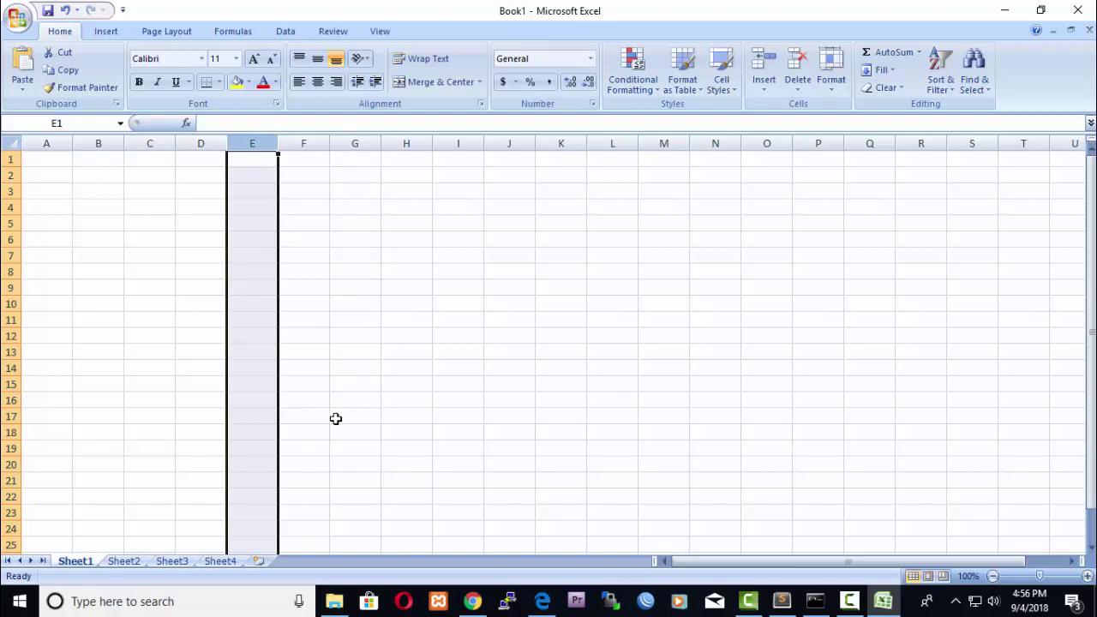
click(48, 143)
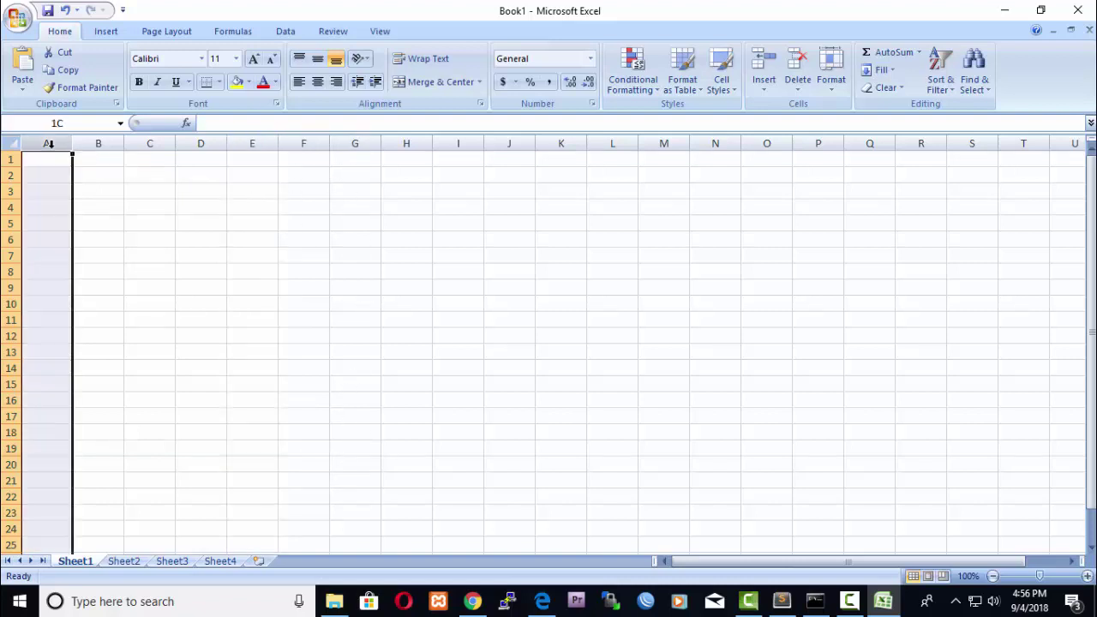
click(98, 144)
click(144, 142)
click(186, 142)
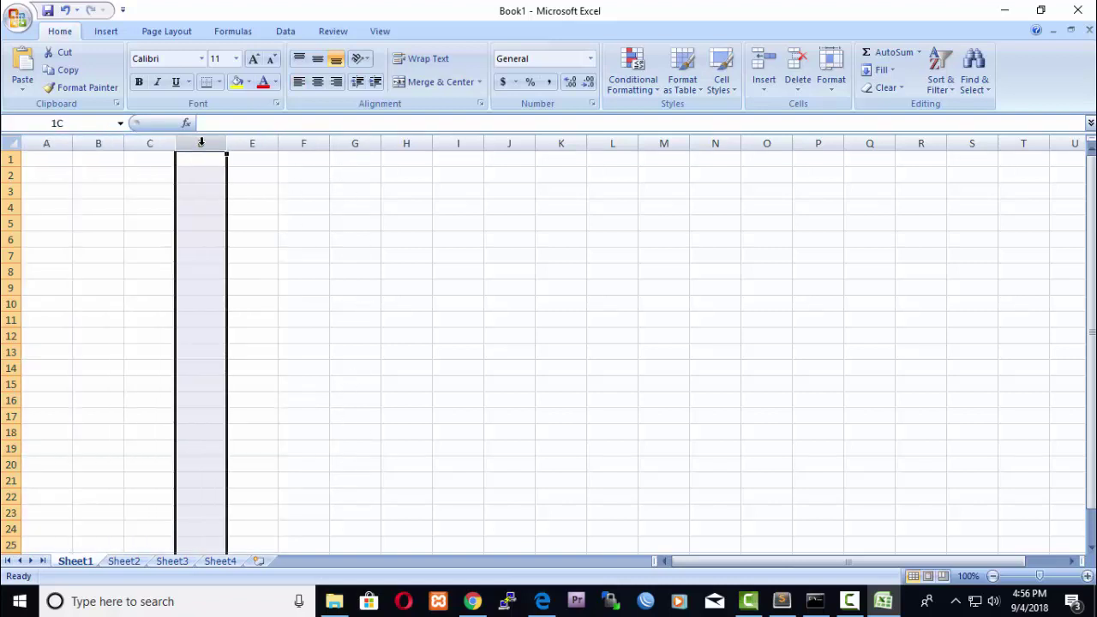
click(244, 143)
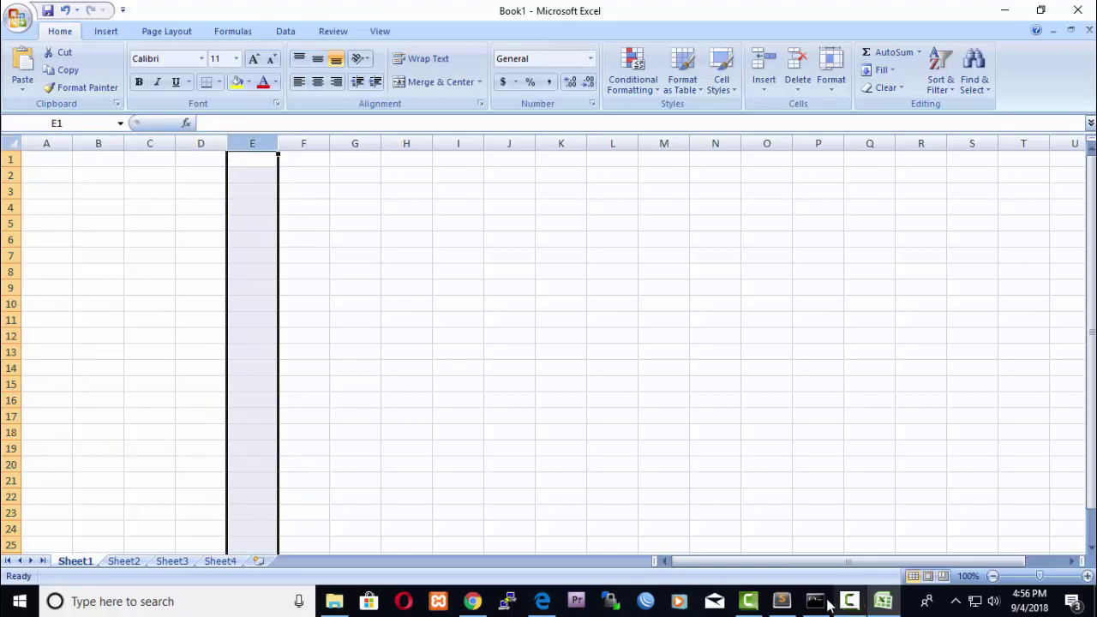
click(549, 607)
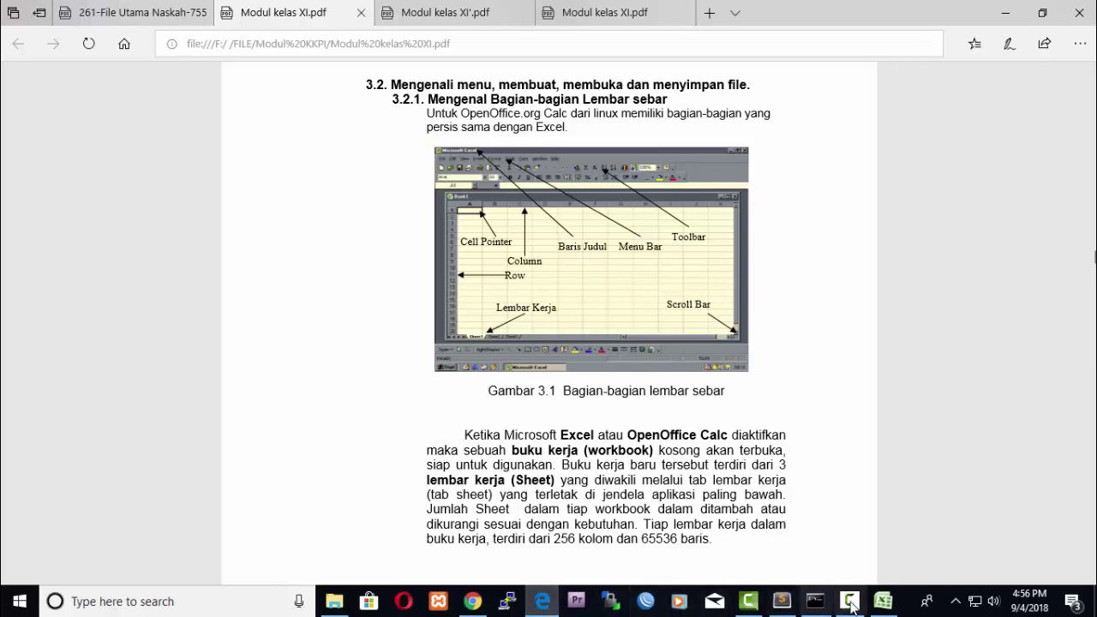
key(alt+Tab)
key(ctrl+space)
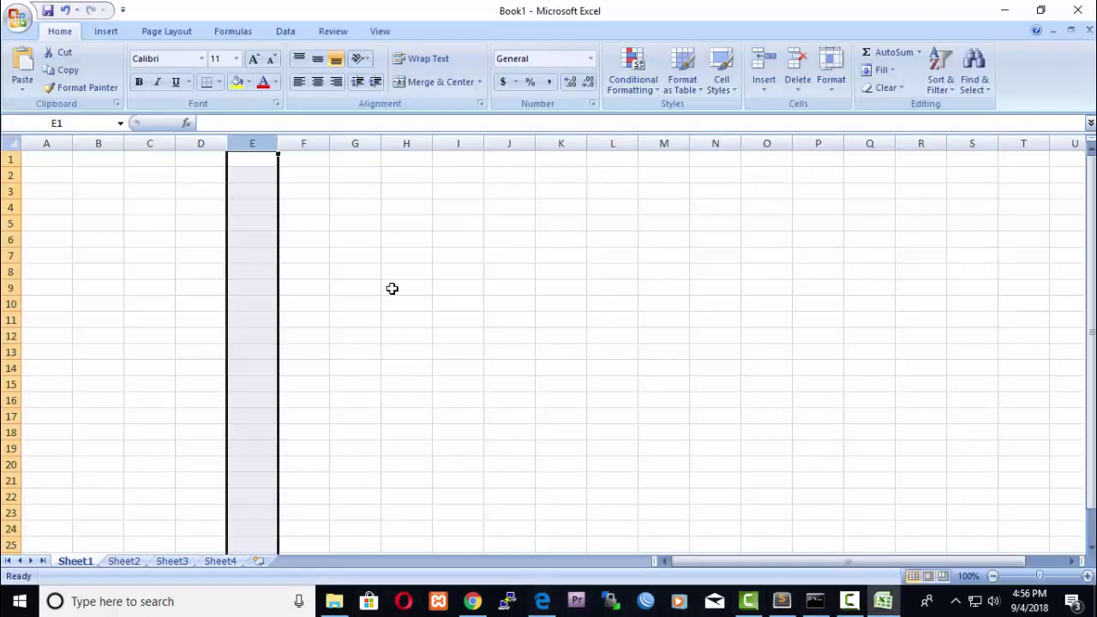
click(10, 159)
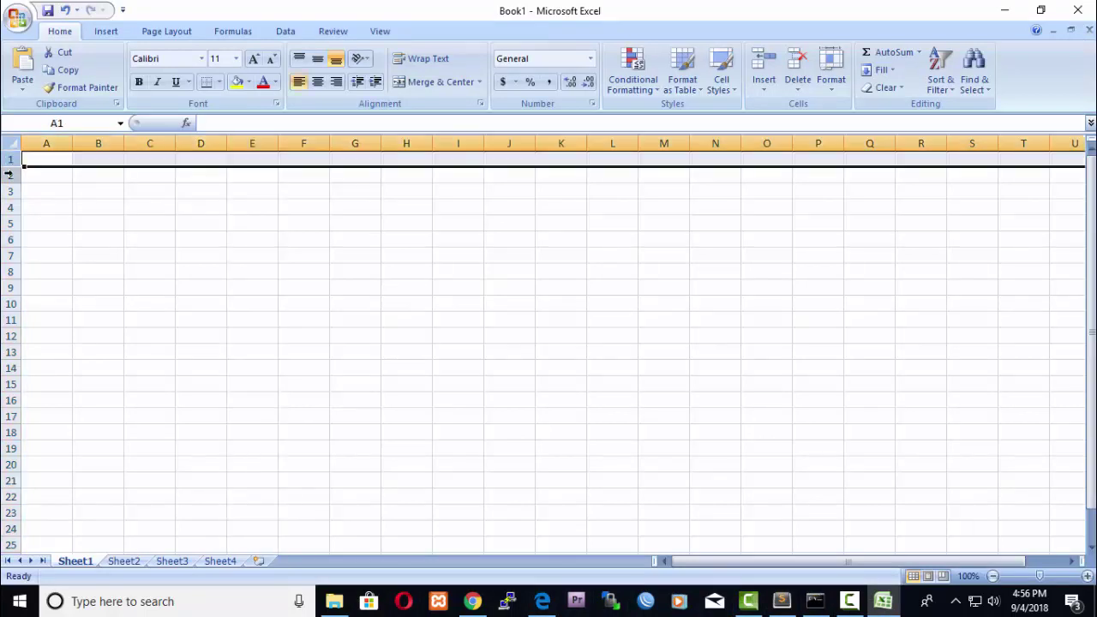
click(10, 174)
click(11, 192)
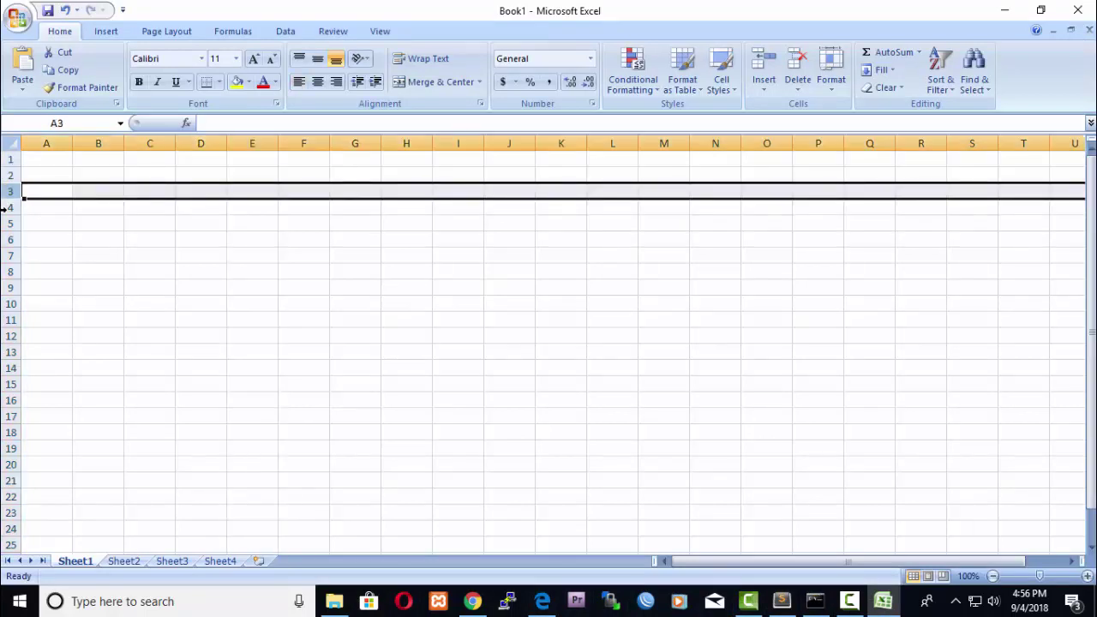
click(9, 207)
click(8, 224)
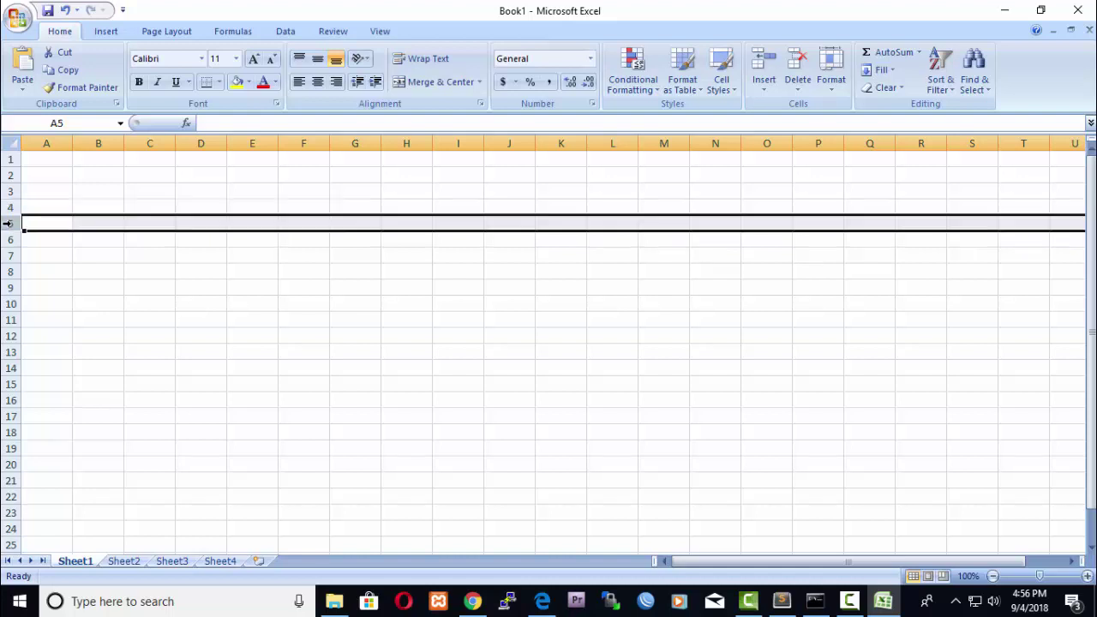
click(8, 239)
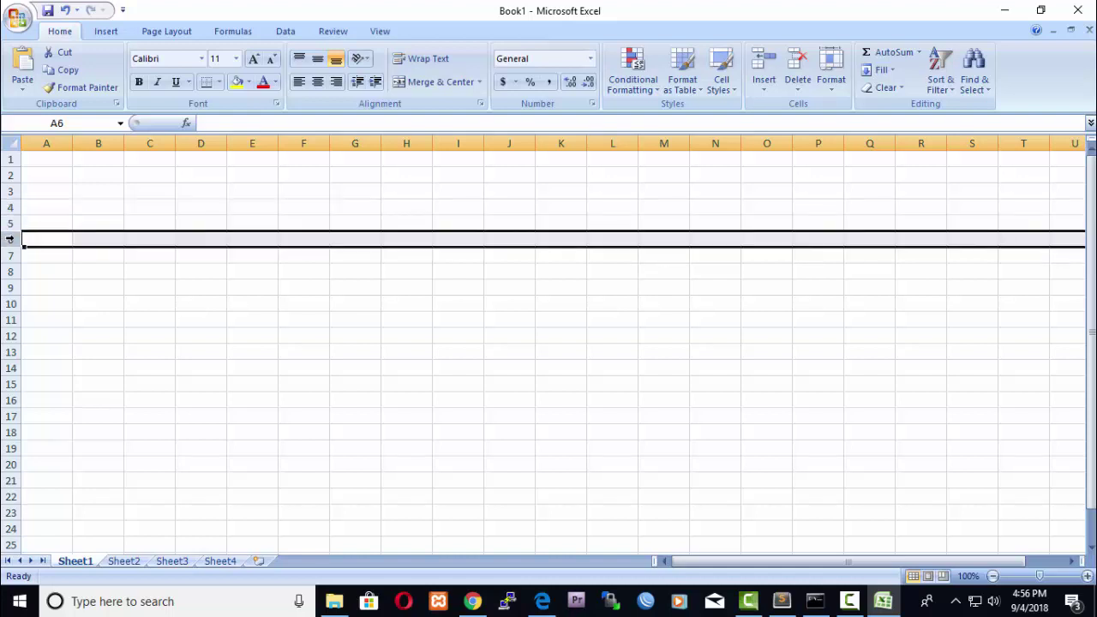
click(115, 309)
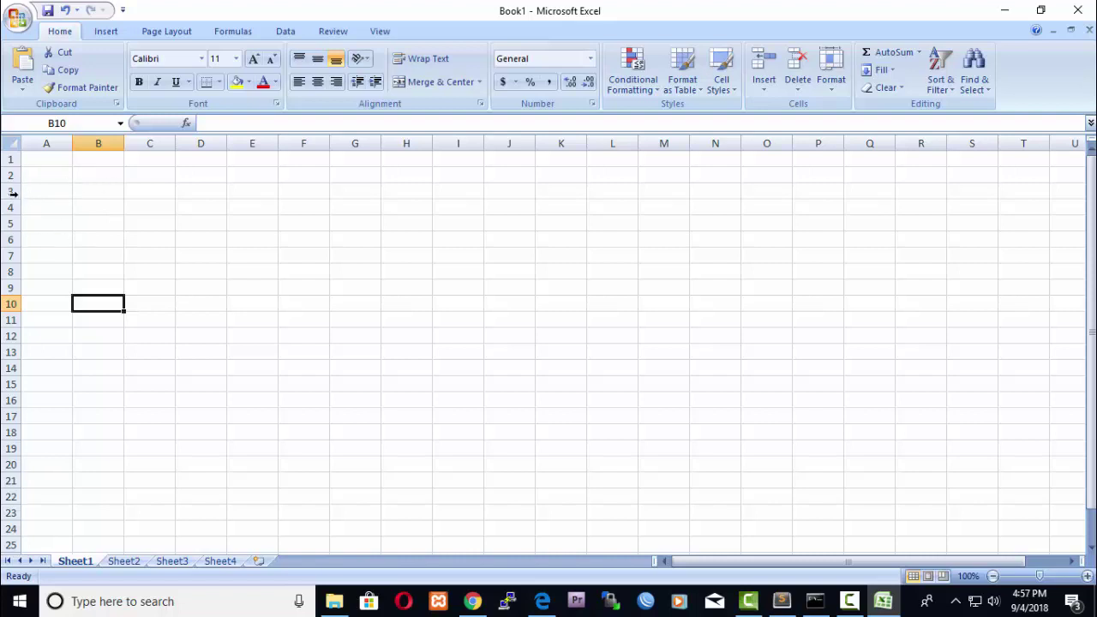
click(10, 191)
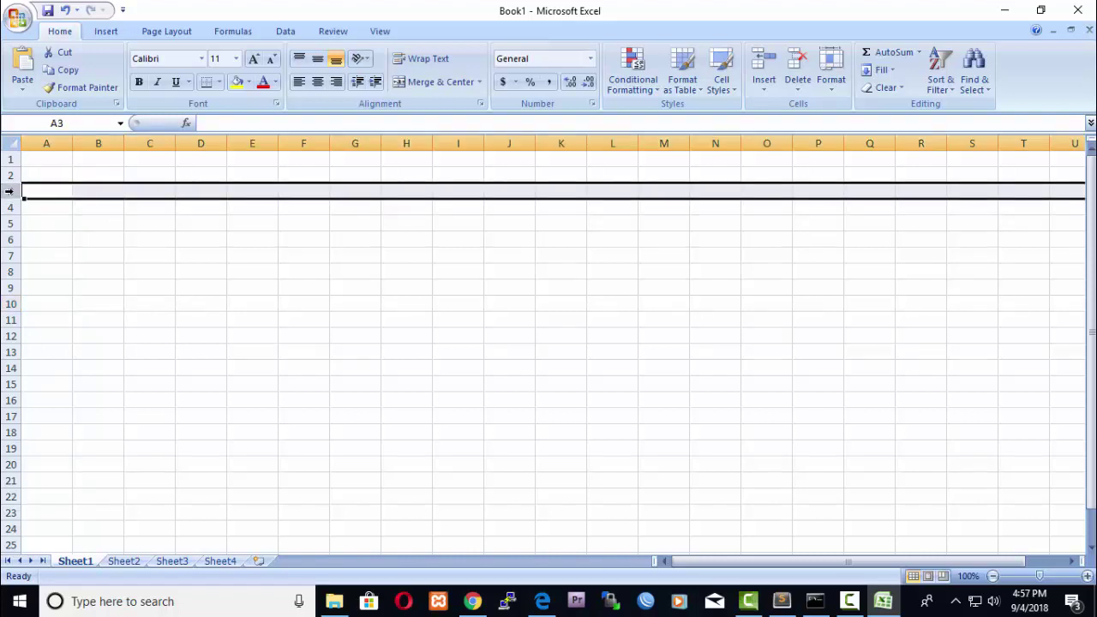
click(103, 131)
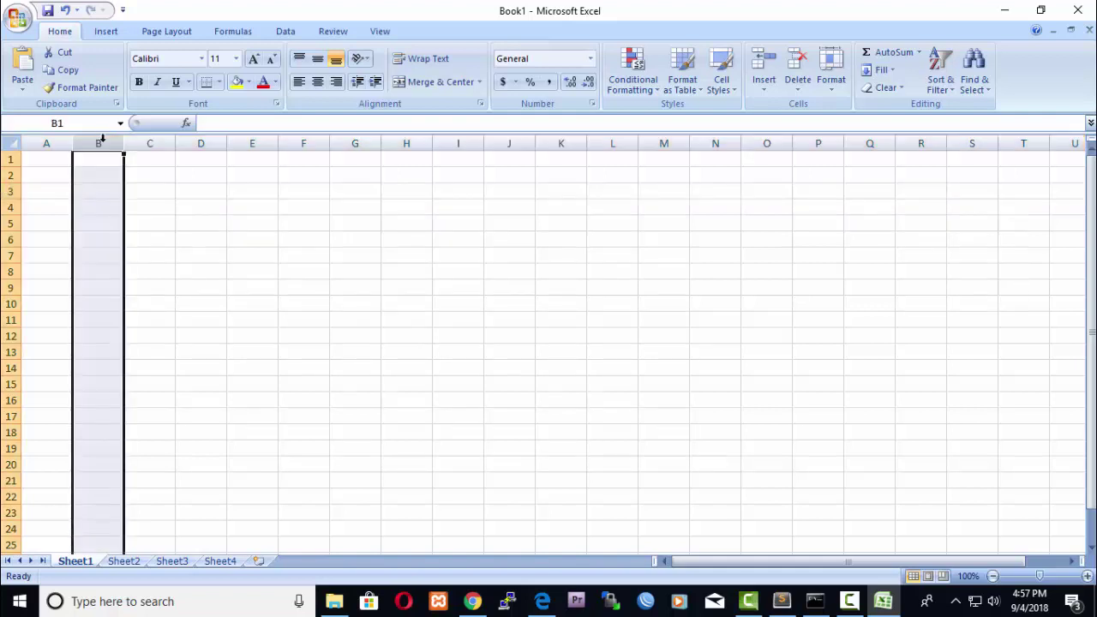
click(90, 191)
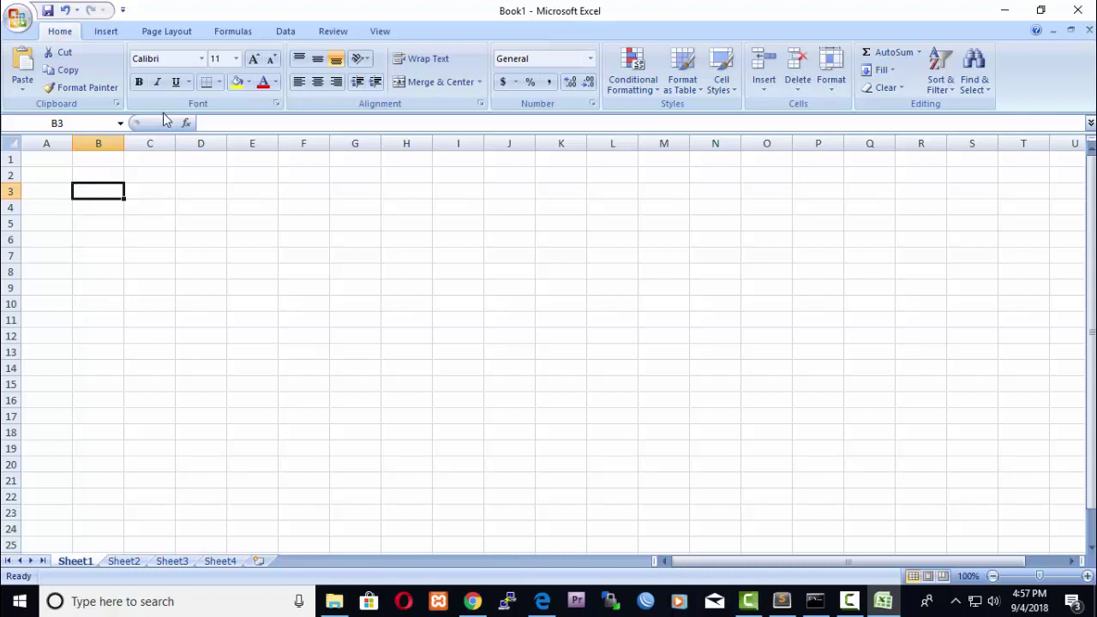
click(103, 32)
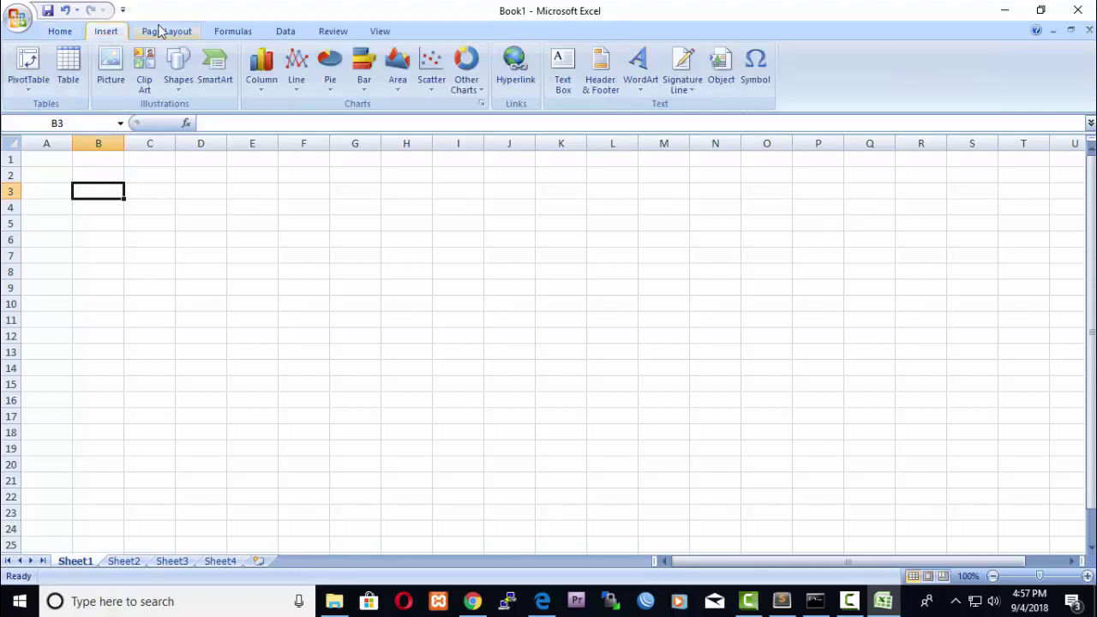
click(163, 31)
click(228, 30)
click(285, 31)
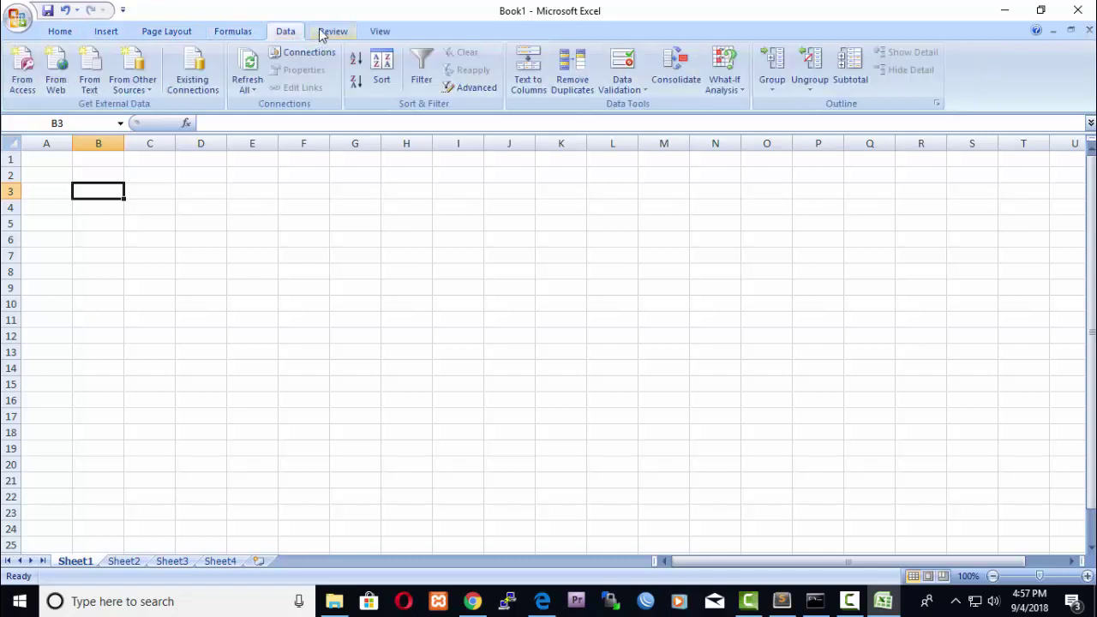
click(333, 31)
click(379, 30)
click(67, 32)
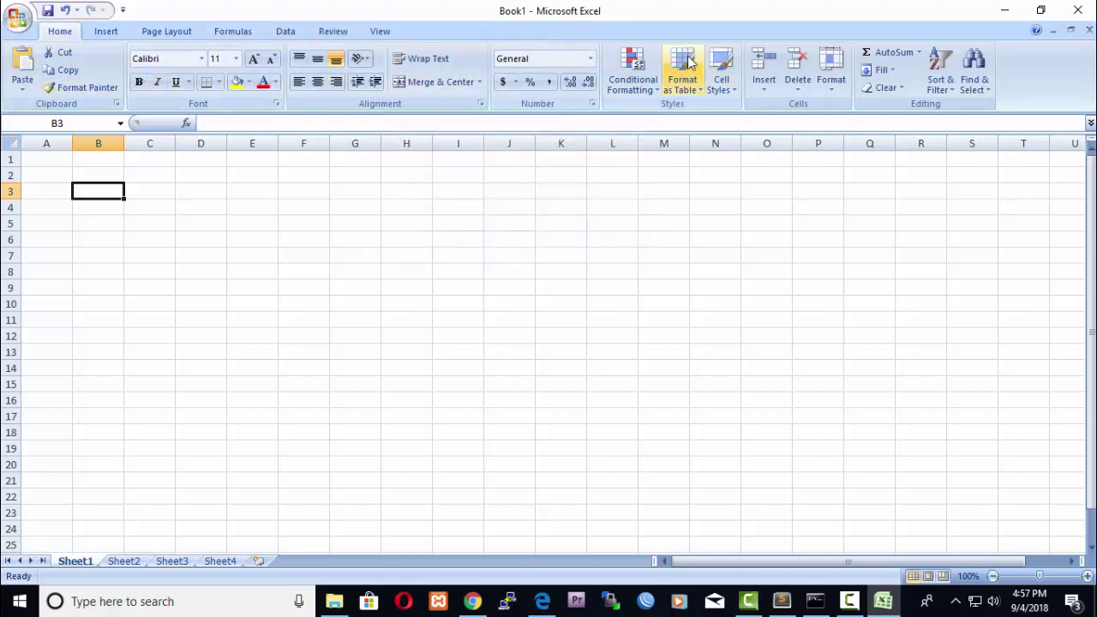
click(228, 255)
click(85, 196)
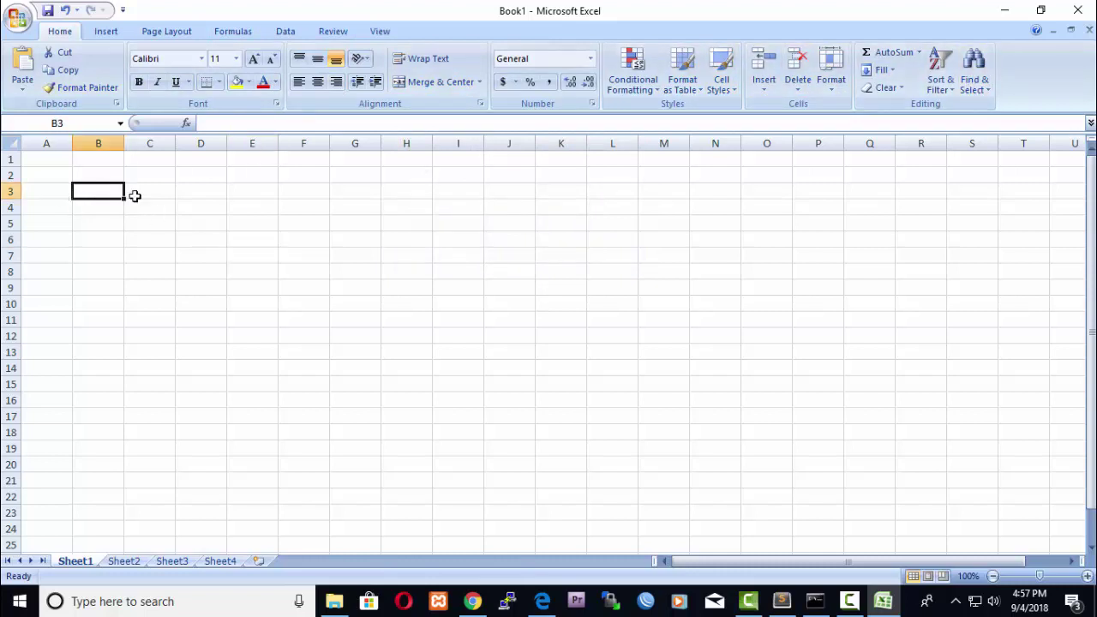
click(135, 196)
click(97, 193)
click(99, 208)
click(105, 223)
click(107, 255)
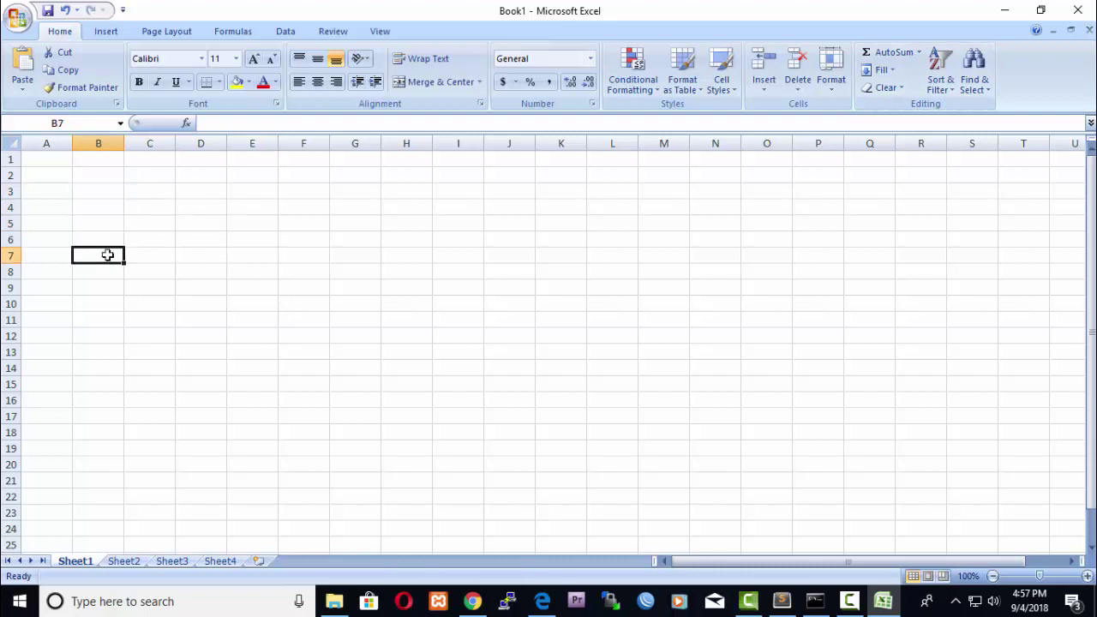
click(107, 272)
click(103, 303)
click(103, 324)
click(100, 300)
click(102, 286)
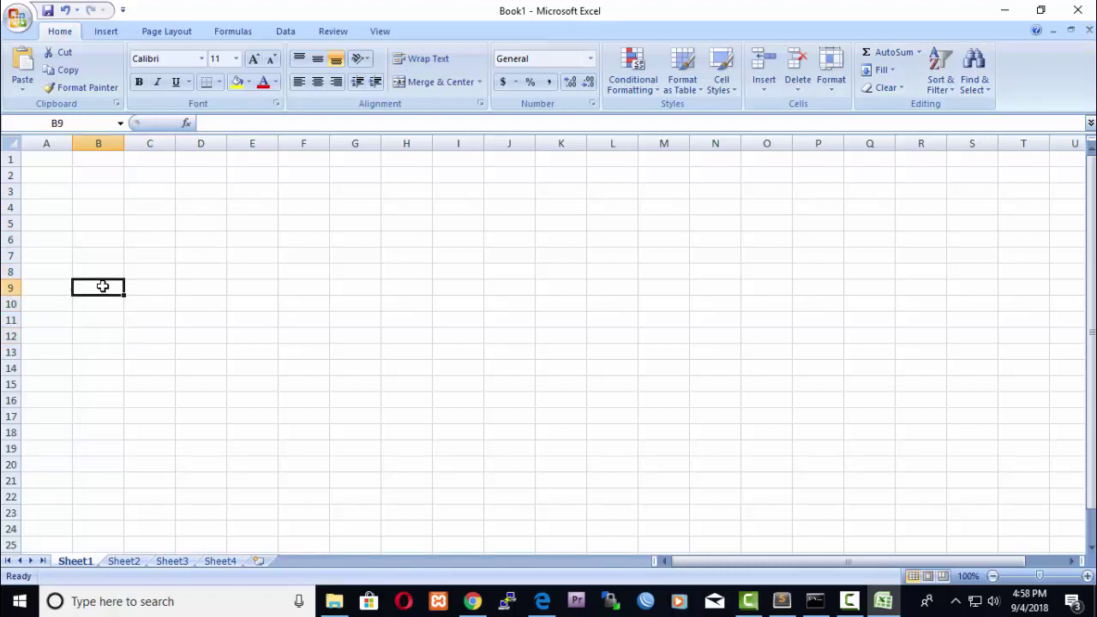
click(101, 273)
click(100, 255)
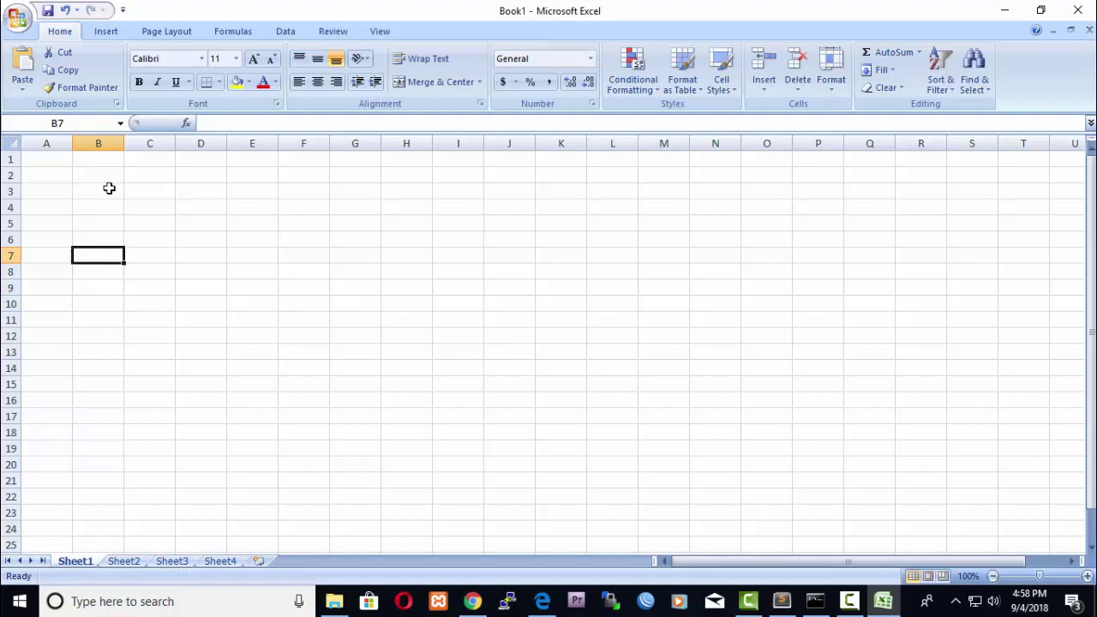
click(97, 211)
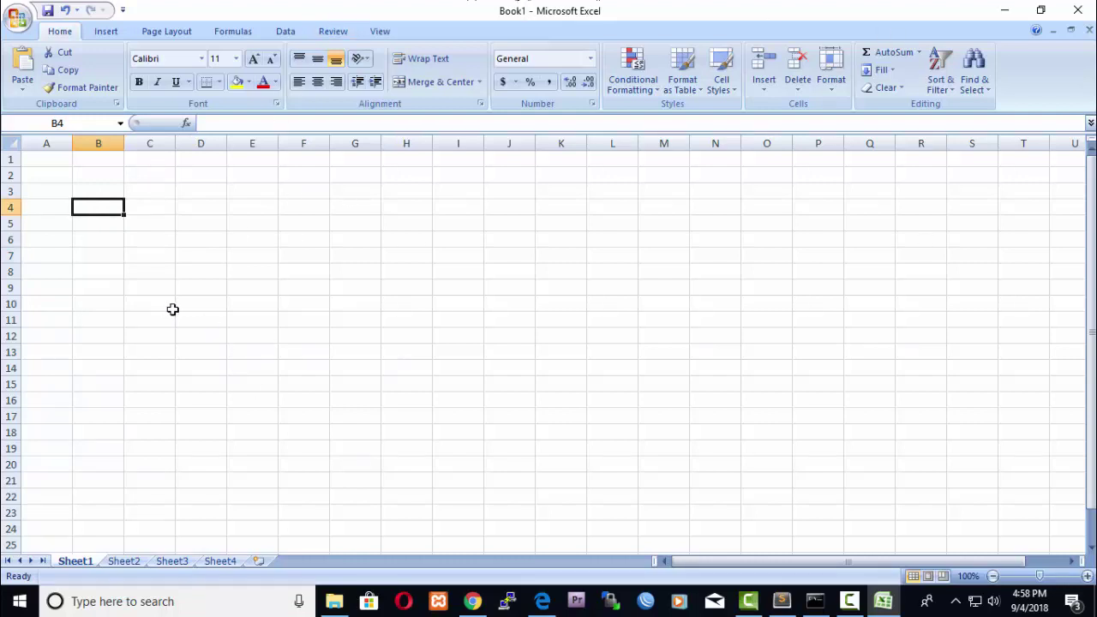
Enter the headers No in B4 and Nama in C4.
text(No)
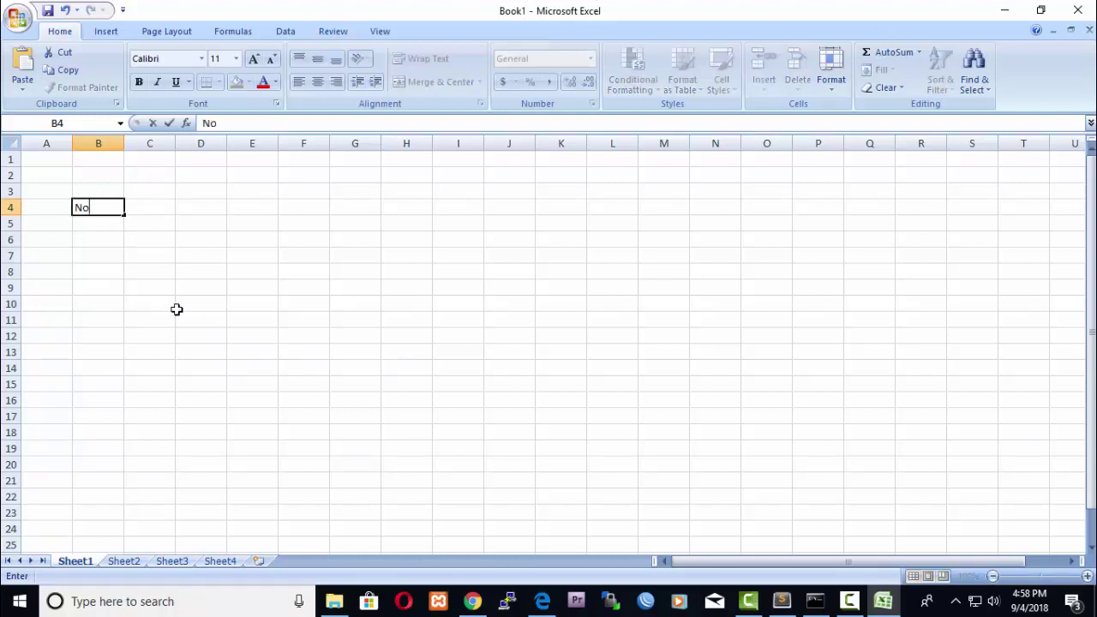
key(Tab)
text(nAMA )
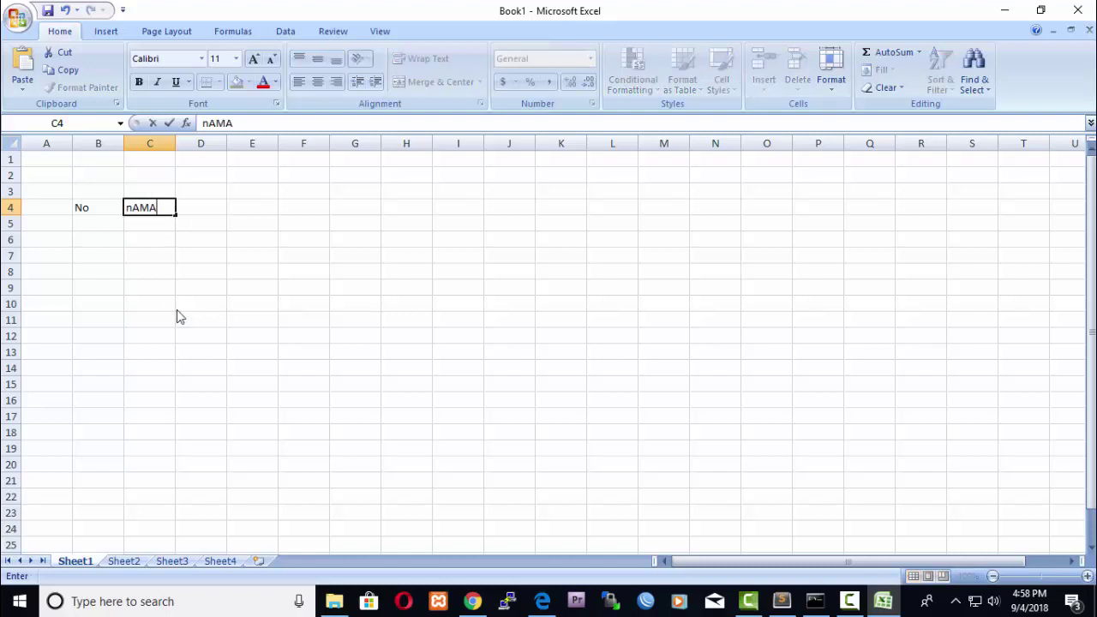
text(a)
key(BackSpace)
Add Alamat in D4 and Keterangan in E4, widening column E to fit.
key(BackSpace)
key(Tab)
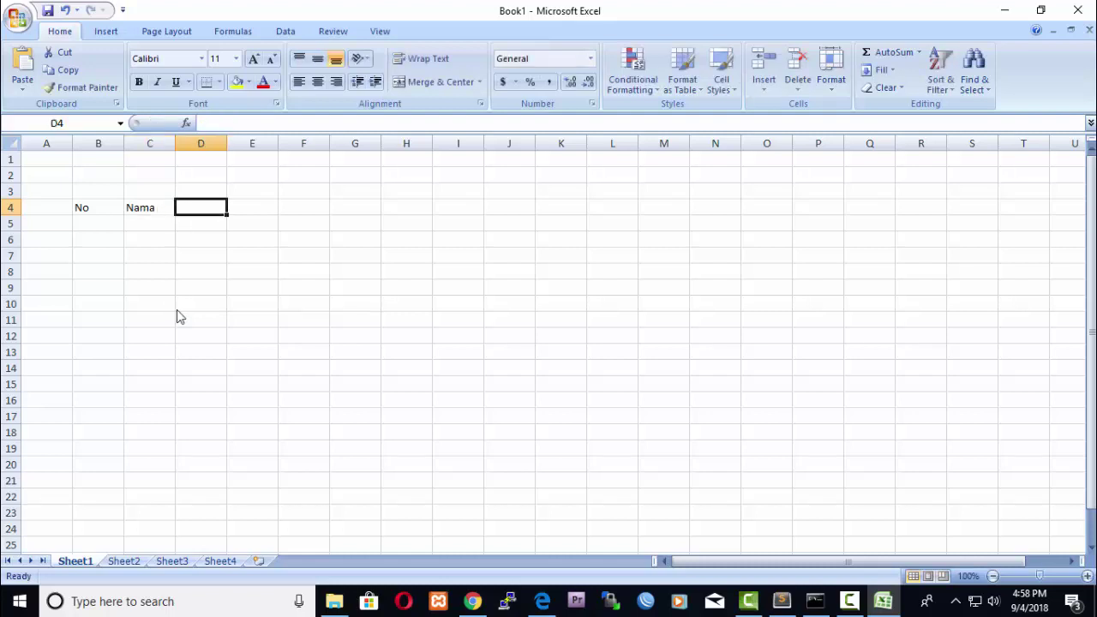
text(aLAMAT)
key(BackSpace)
key(BackSpace)
key(BackSpace)
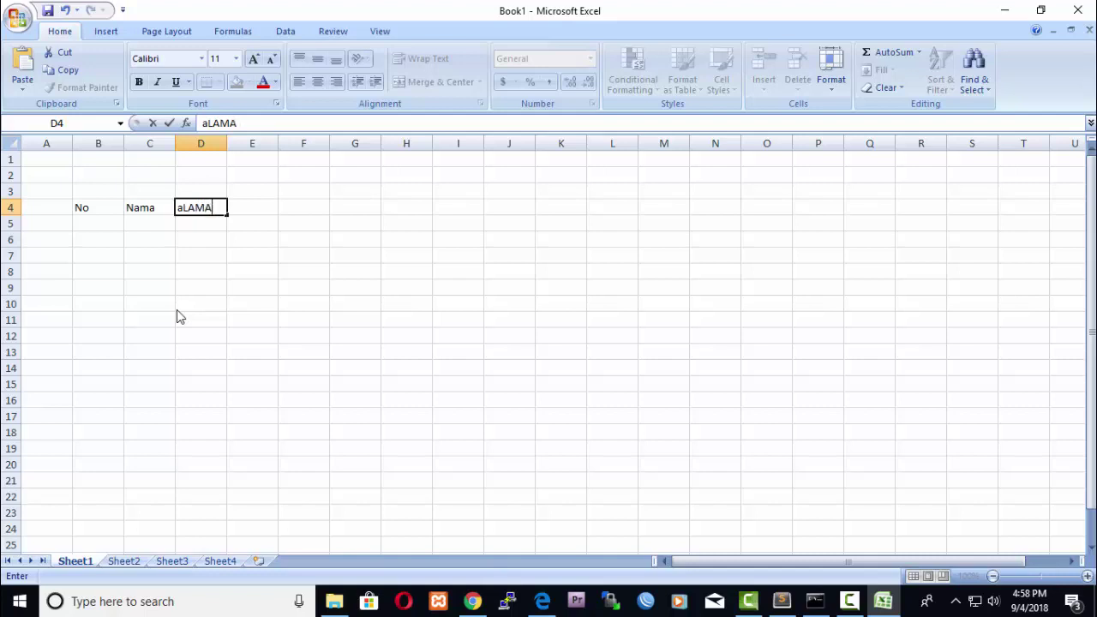
key(BackSpace)
key(BackSpace)
key(BackSpace)
text(ALamat)
key(Tab)
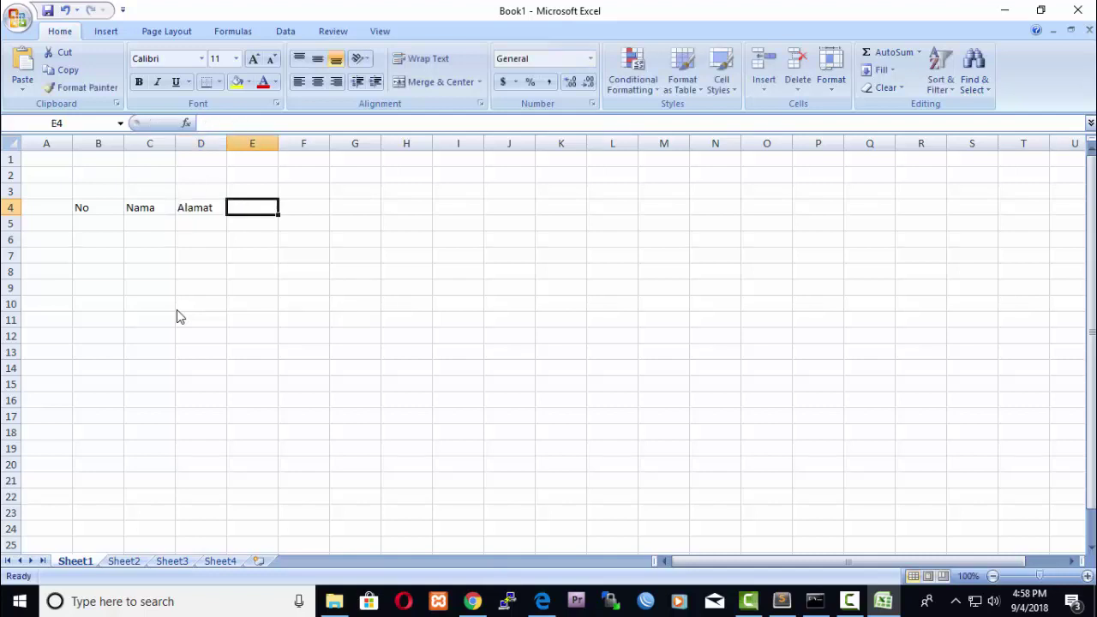
text(Ket)
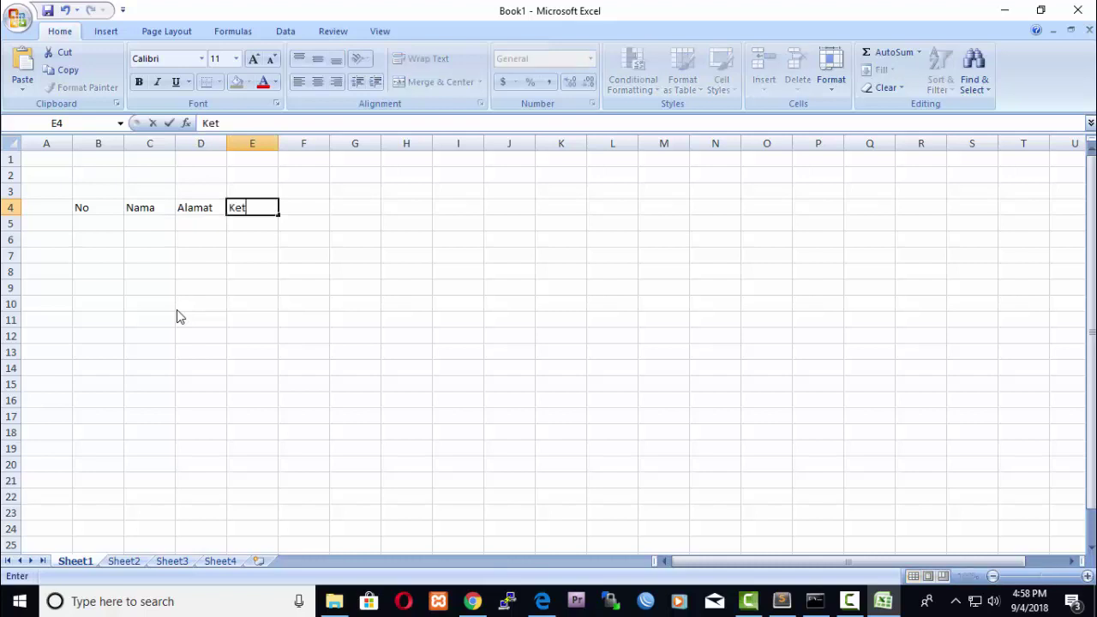
text(erangan)
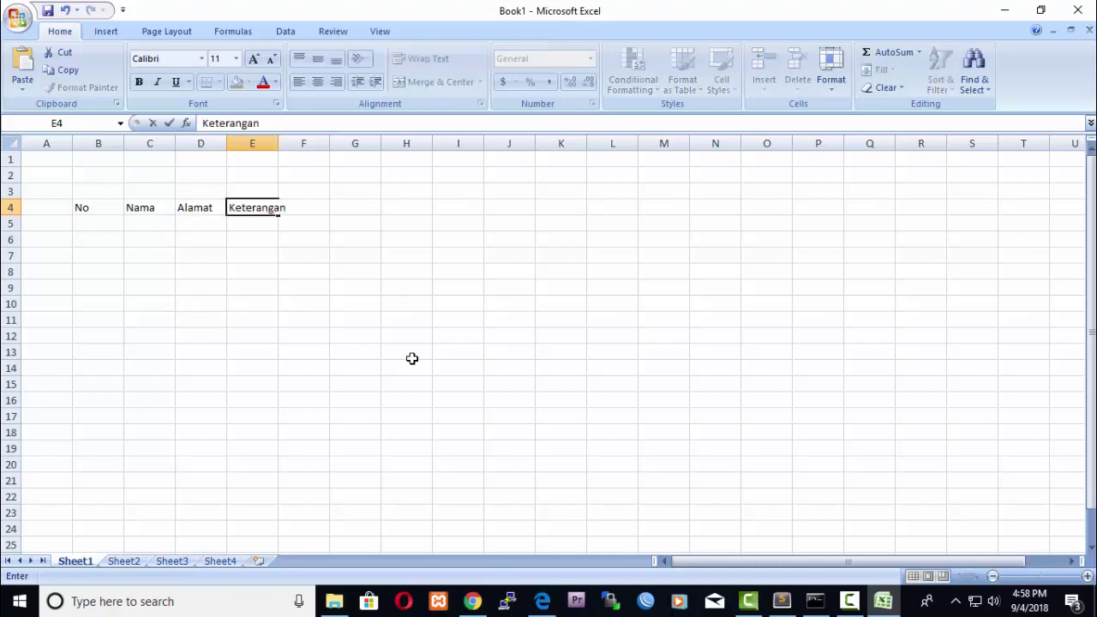
click(407, 352)
drag(287, 143, 289, 142)
click(469, 270)
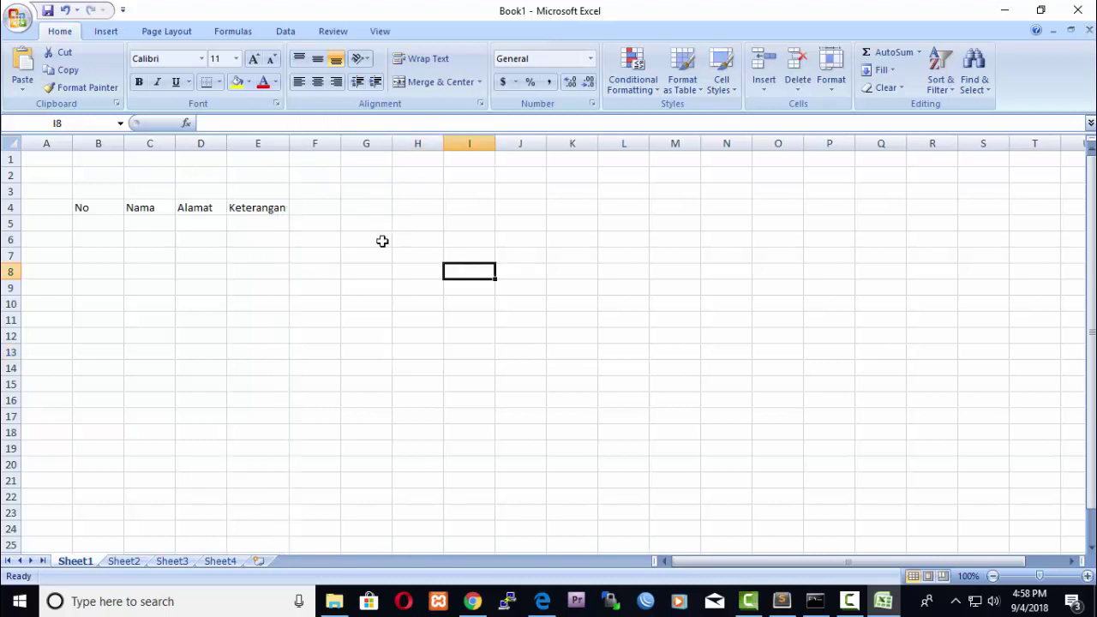
Apply All Borders to the range B4:E17 to form a gridded table.
click(103, 206)
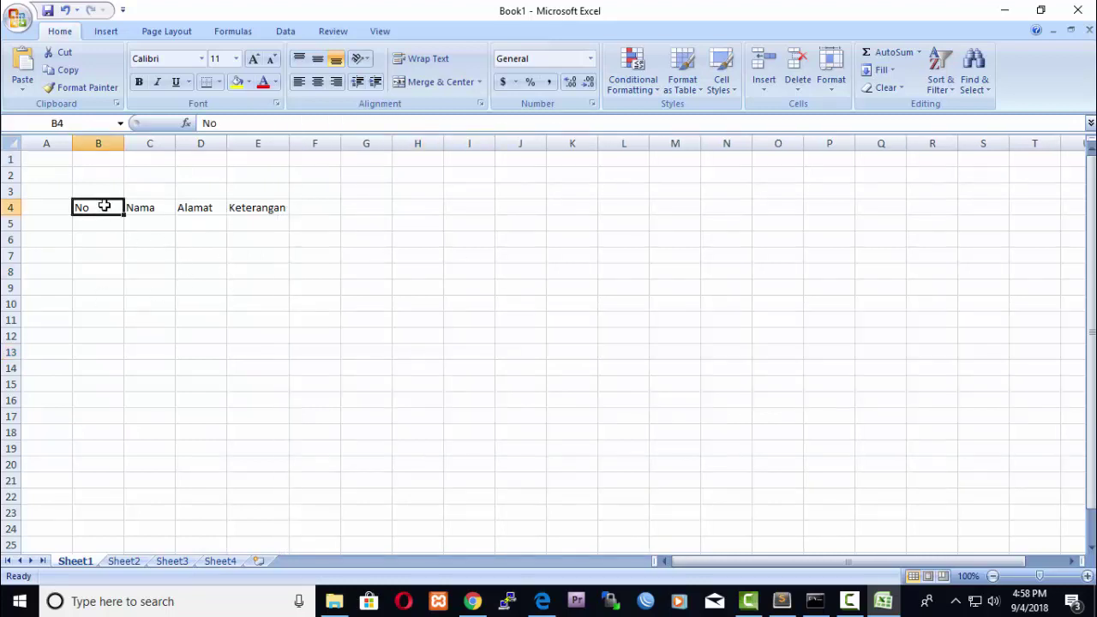
key(shift+Right)
key(shift+Right)
key(shift+Right)
key(shift+Down)
key(shift+Down)
key(shift+Down)
key(shift+Down)
key(shift+Down)
key(shift+Down)
key(shift+Down)
key(shift+Down)
key(shift+Down)
key(shift+Down)
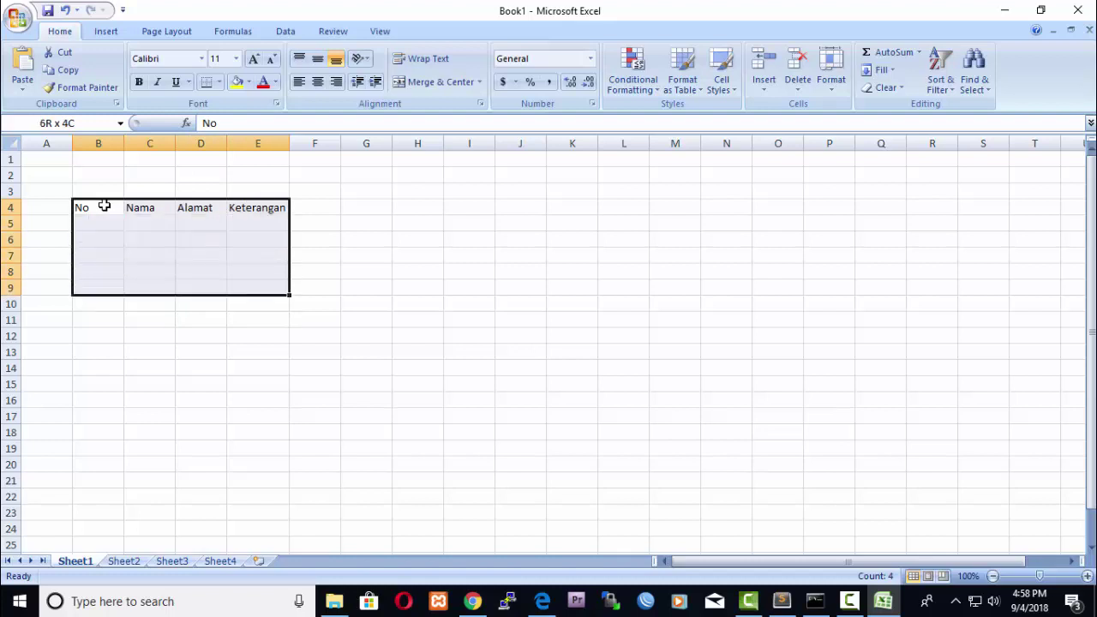
key(shift+Down)
key(shift+Down)
key(shift+Down)
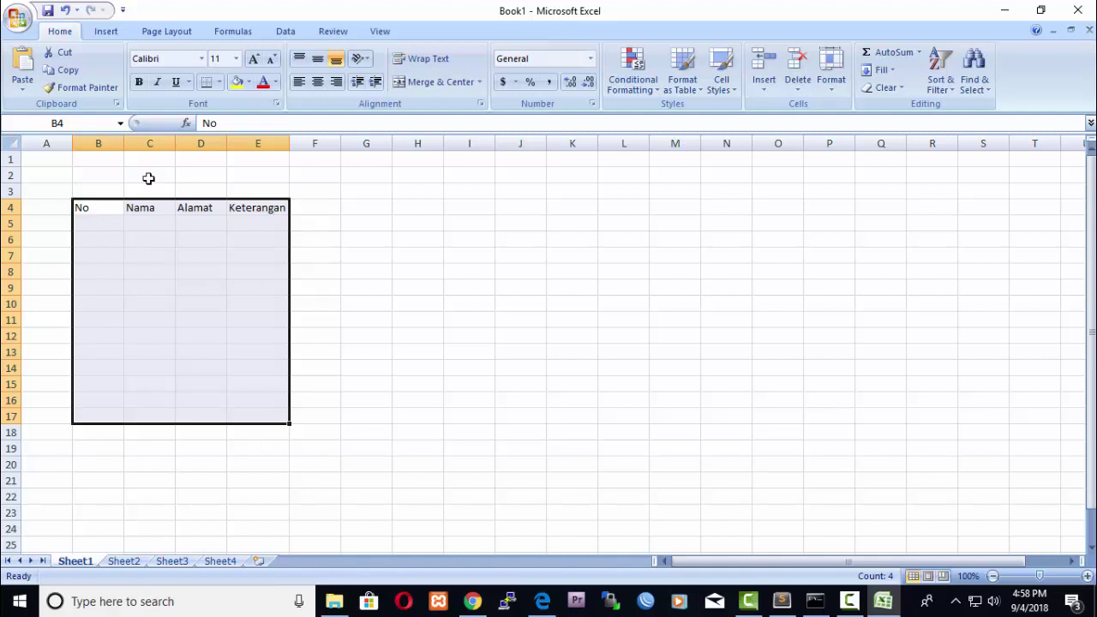
click(219, 83)
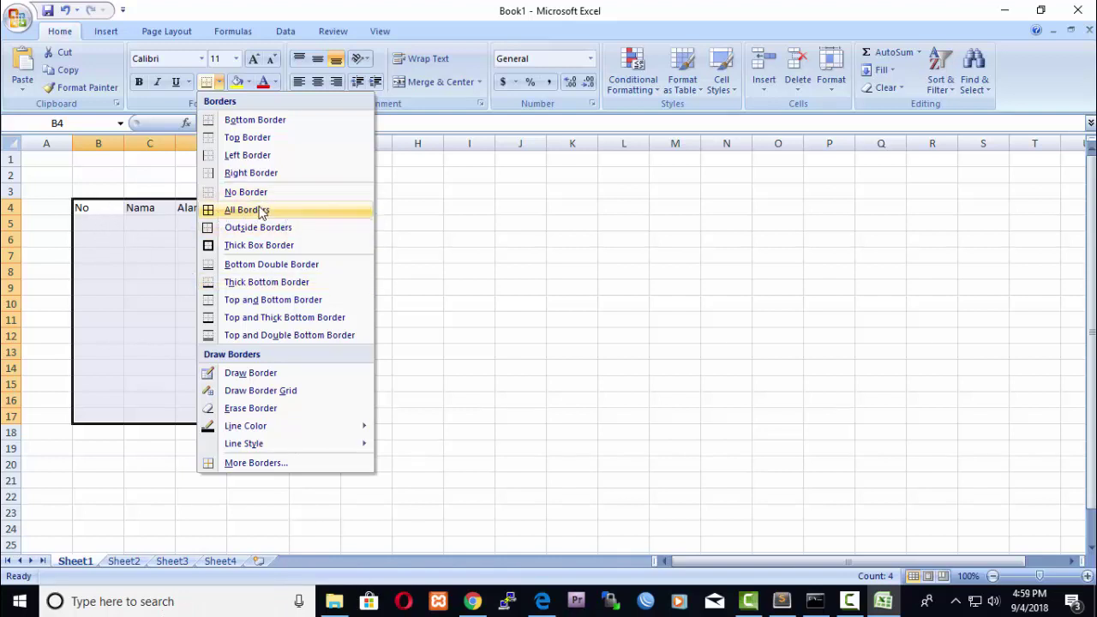
click(261, 213)
click(309, 249)
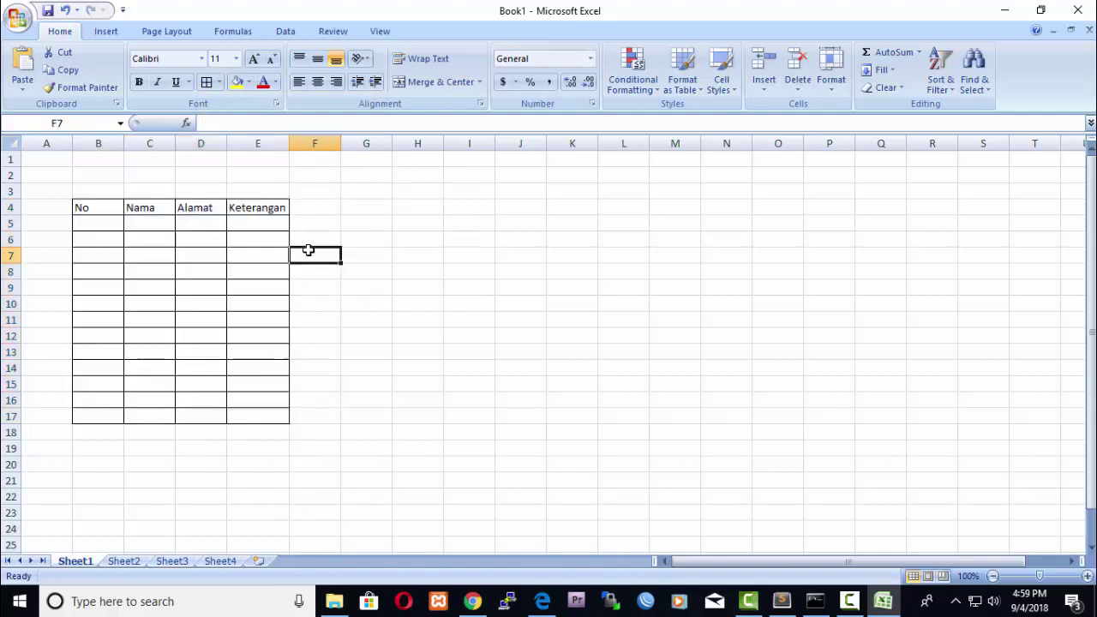
click(438, 273)
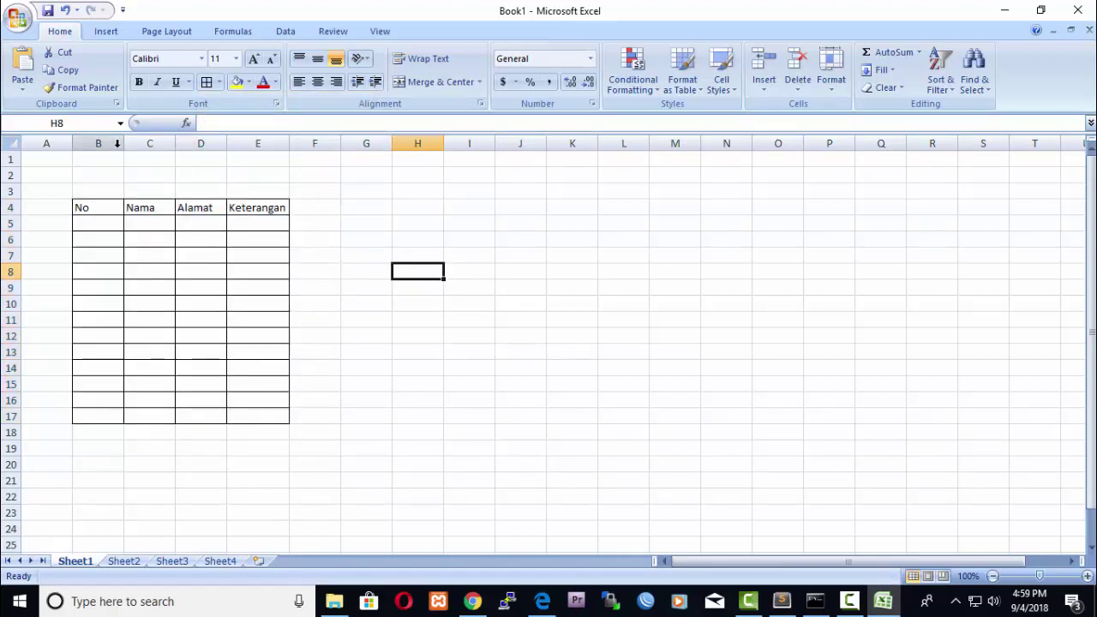
Narrow column B, heighten row 4, and centre the B4:E4 headers horizontally and vertically.
drag(120, 140, 153, 141)
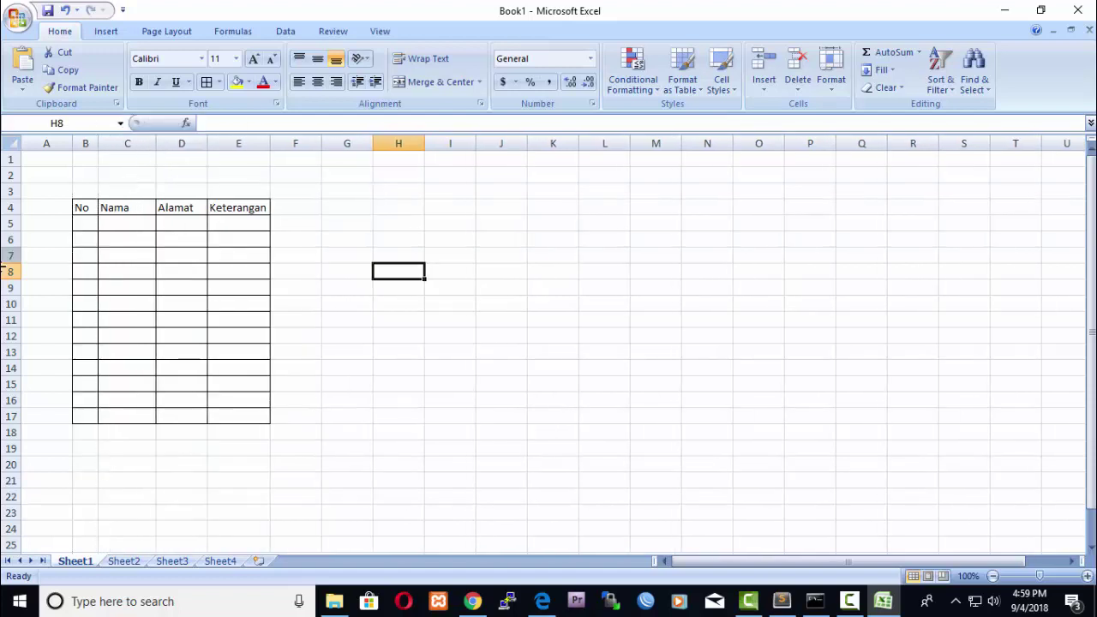
drag(19, 215, 11, 230)
click(83, 216)
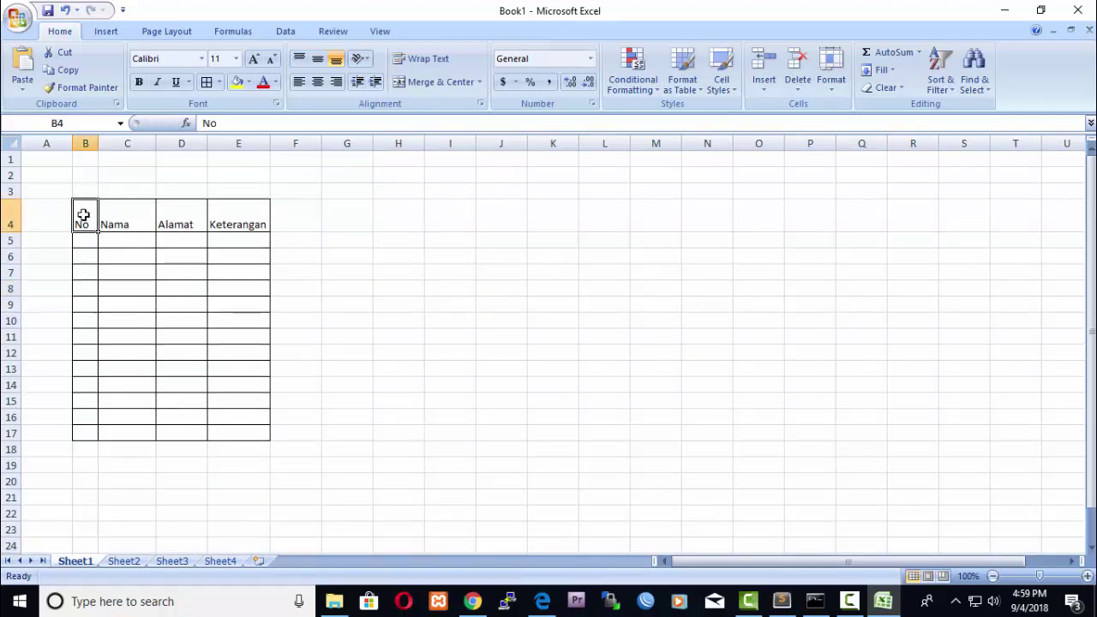
key(shift+Right)
key(shift+Right)
key(shift+Right)
key(shift+Right)
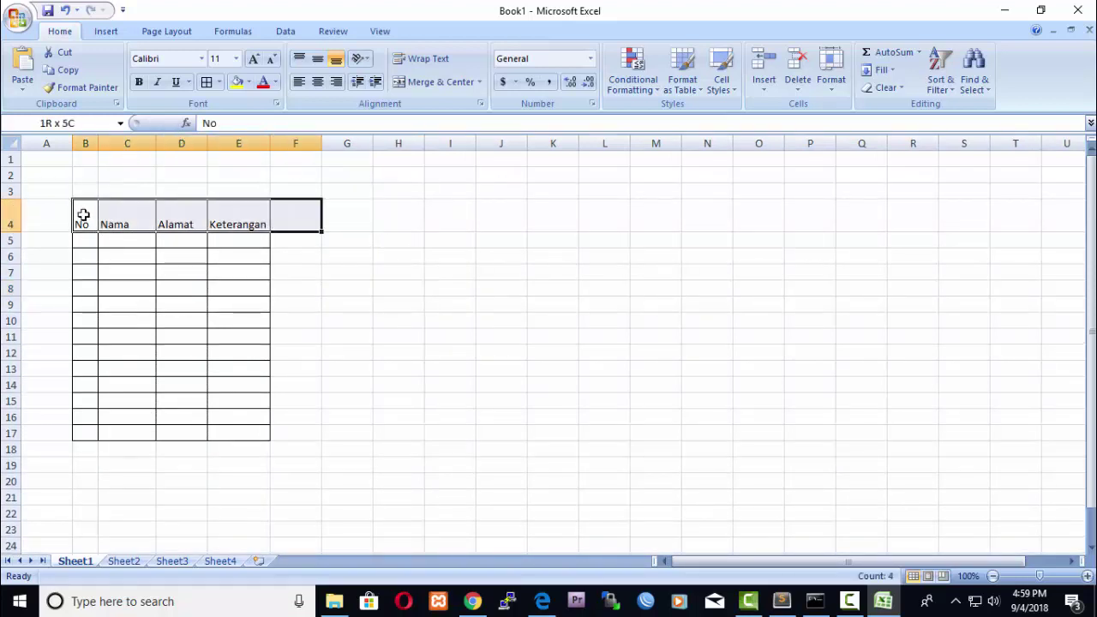
key(shift+Left)
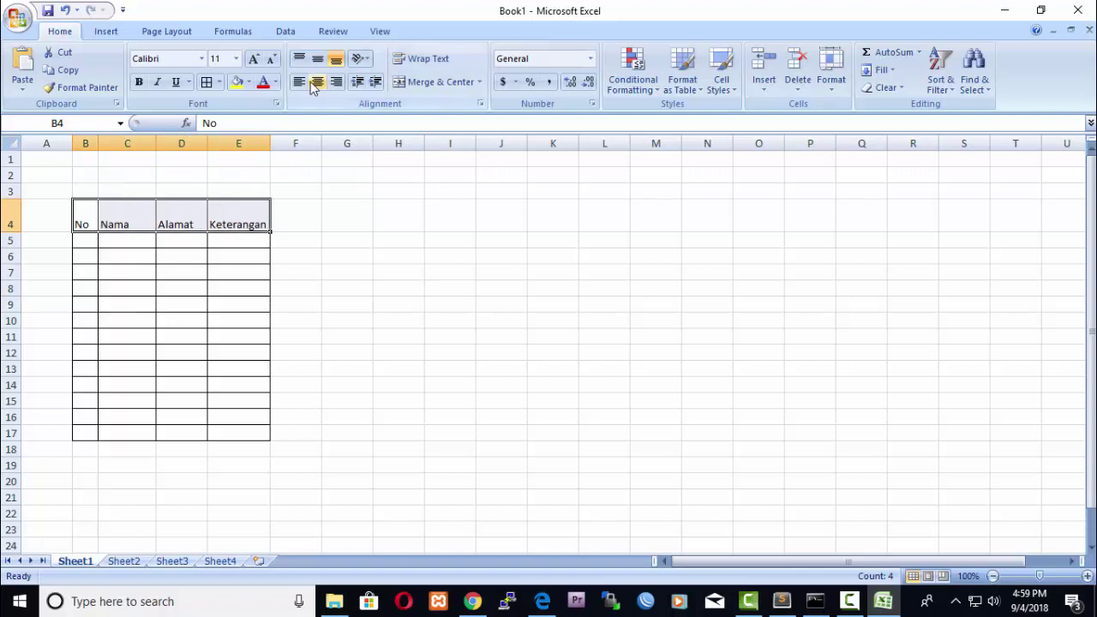
click(317, 81)
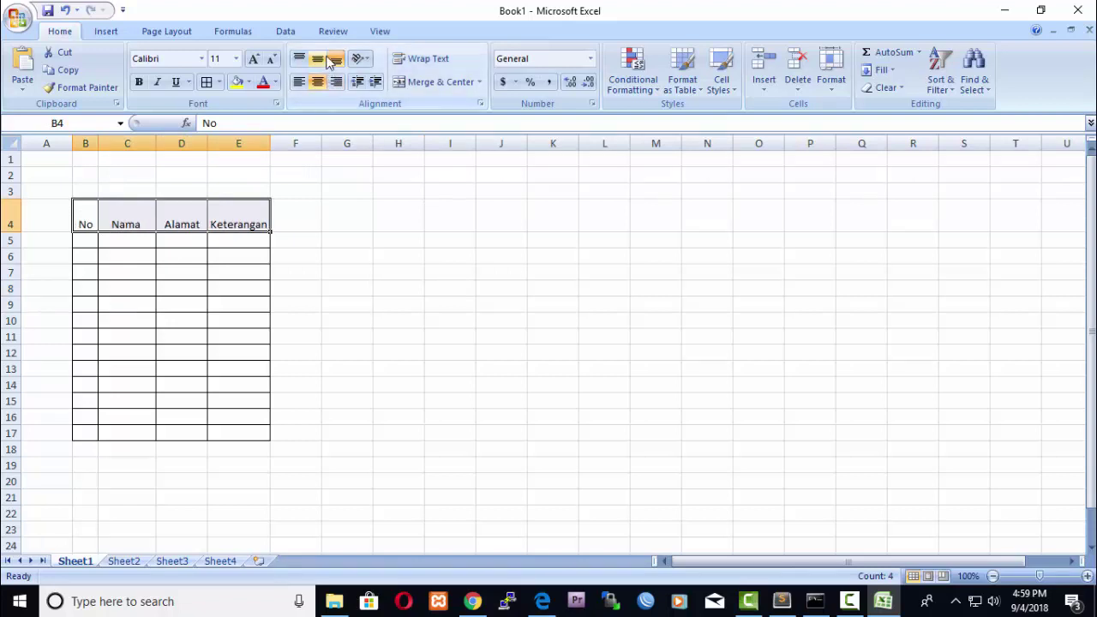
click(328, 62)
click(369, 286)
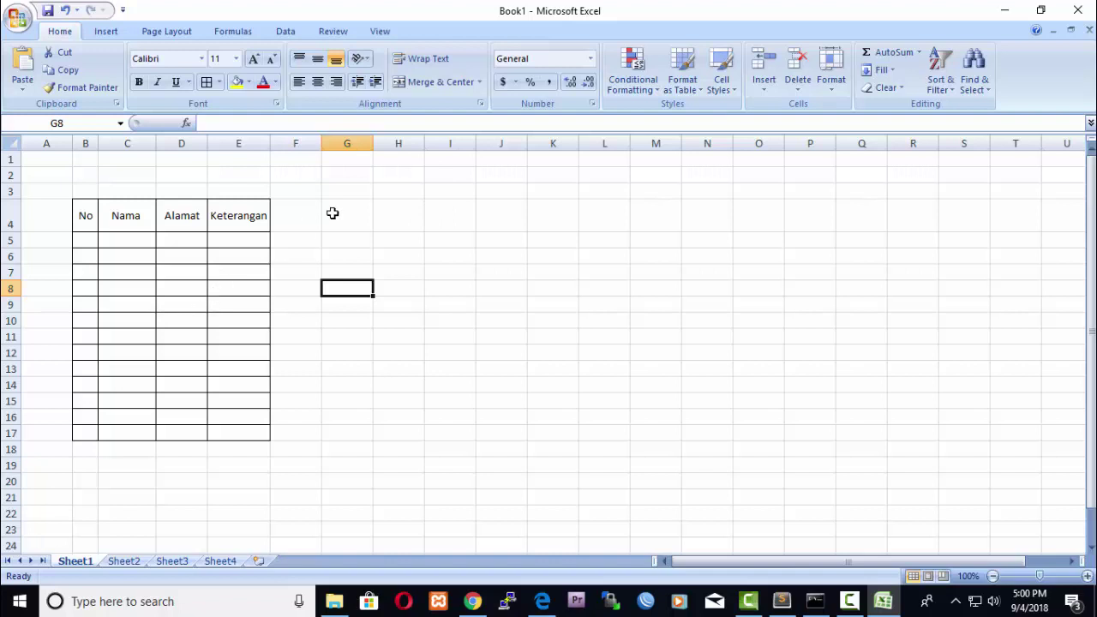
Enter the headers Angka 1 in F4 and Angka 2 in G4.
click(299, 216)
text(Angka 1)
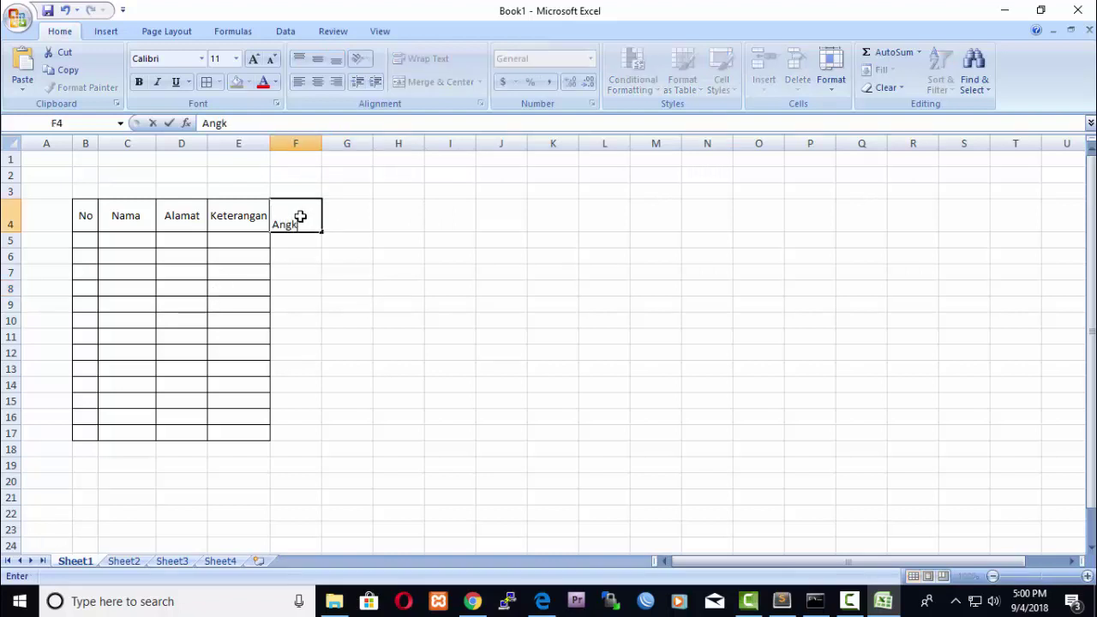
click(358, 219)
text(Agka)
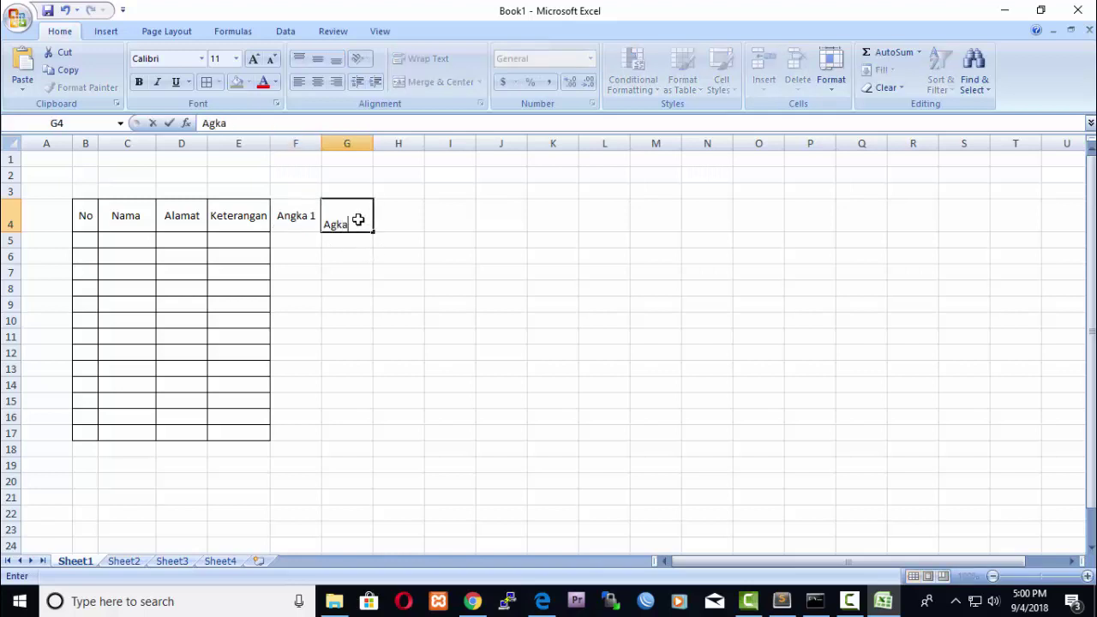
key(BackSpace)
key(BackSpace)
text(bg)
key(BackSpace)
text(ngk)
key(BackSpace)
key(BackSpace)
key(BackSpace)
key(BackSpace)
key(BackSpace)
text(ngfka 2)
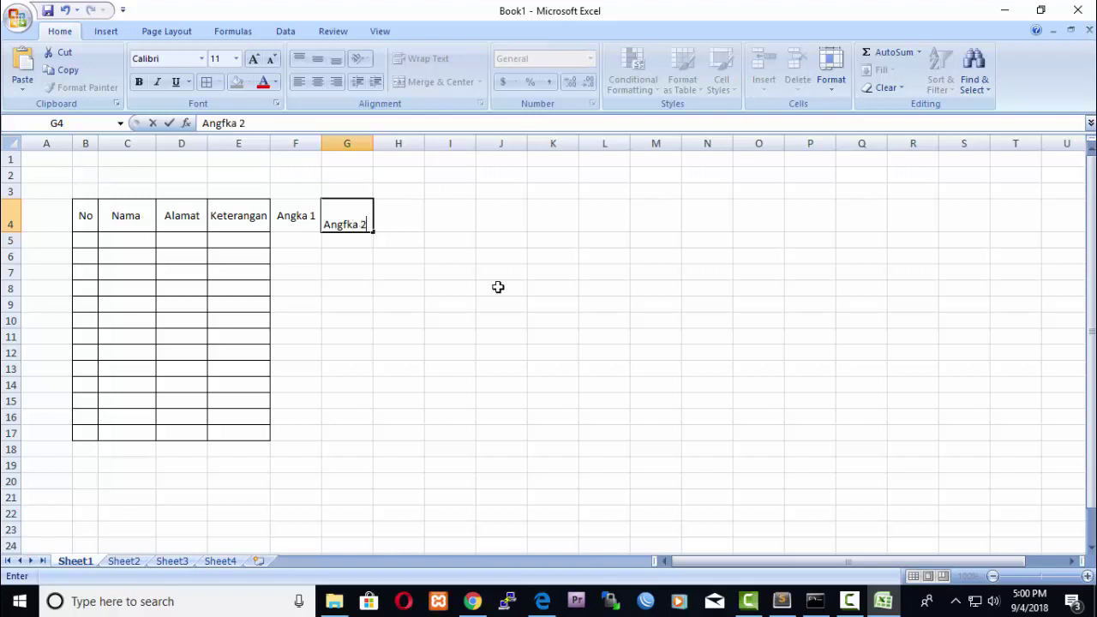
key(BackSpace)
key(BackSpace)
key(BackSpace)
key(BackSpace)
key(BackSpace)
key(Return)
click(498, 288)
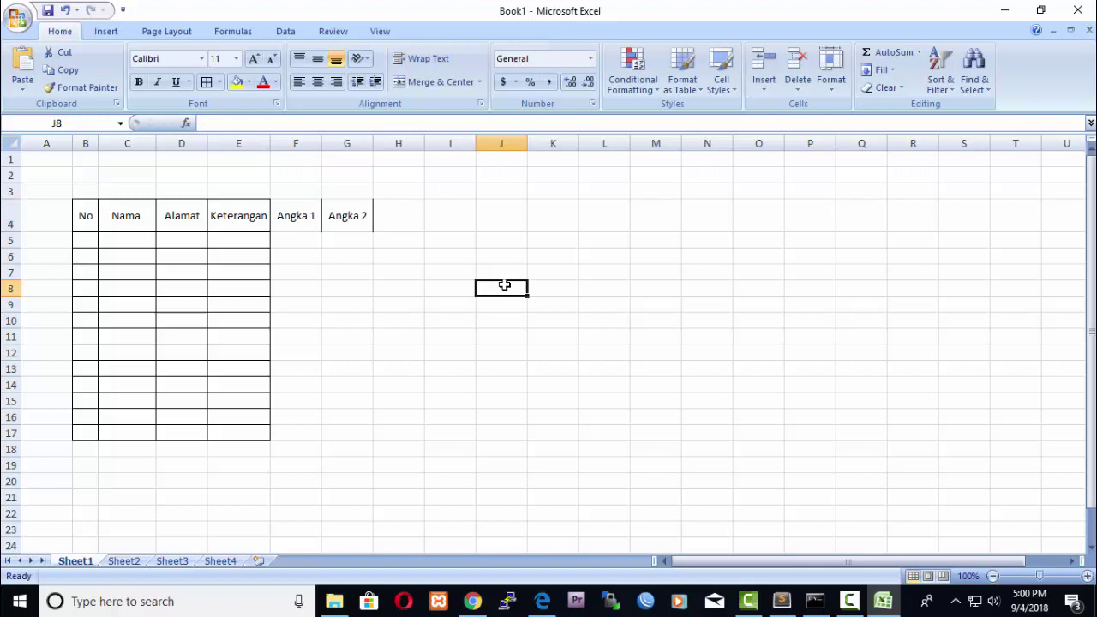
Add the Hasil header in H4.
click(400, 217)
text(Hasil)
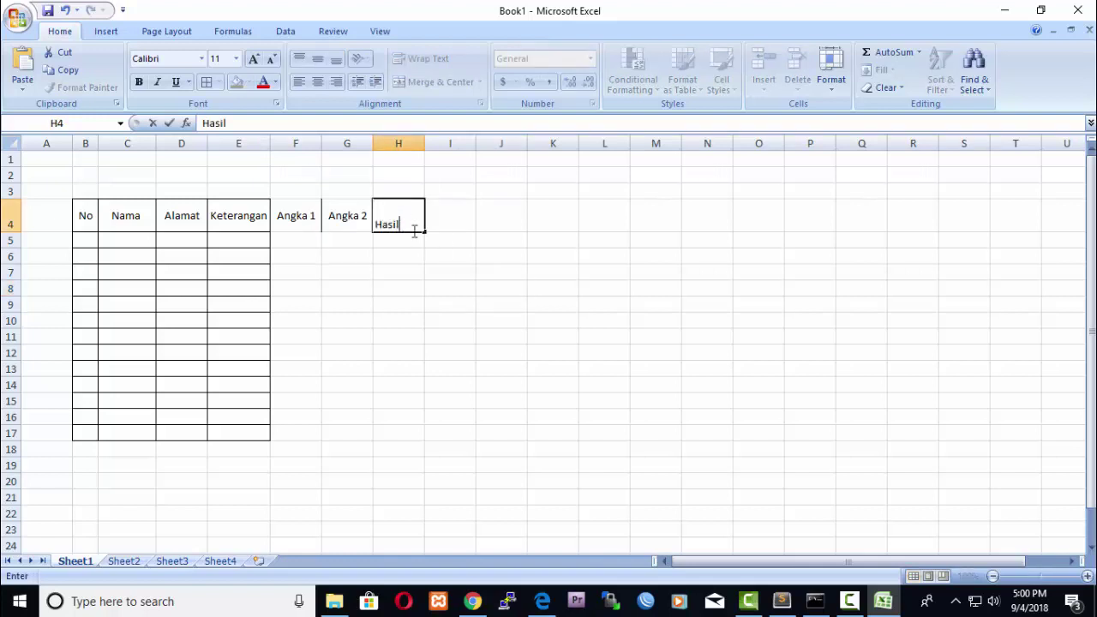
click(645, 331)
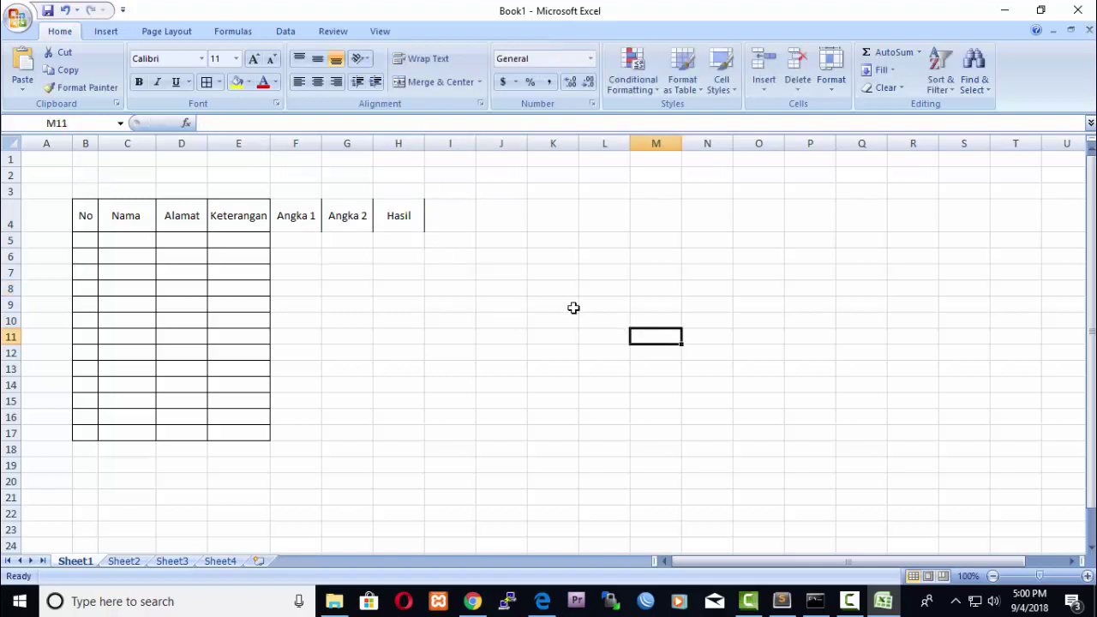
click(309, 246)
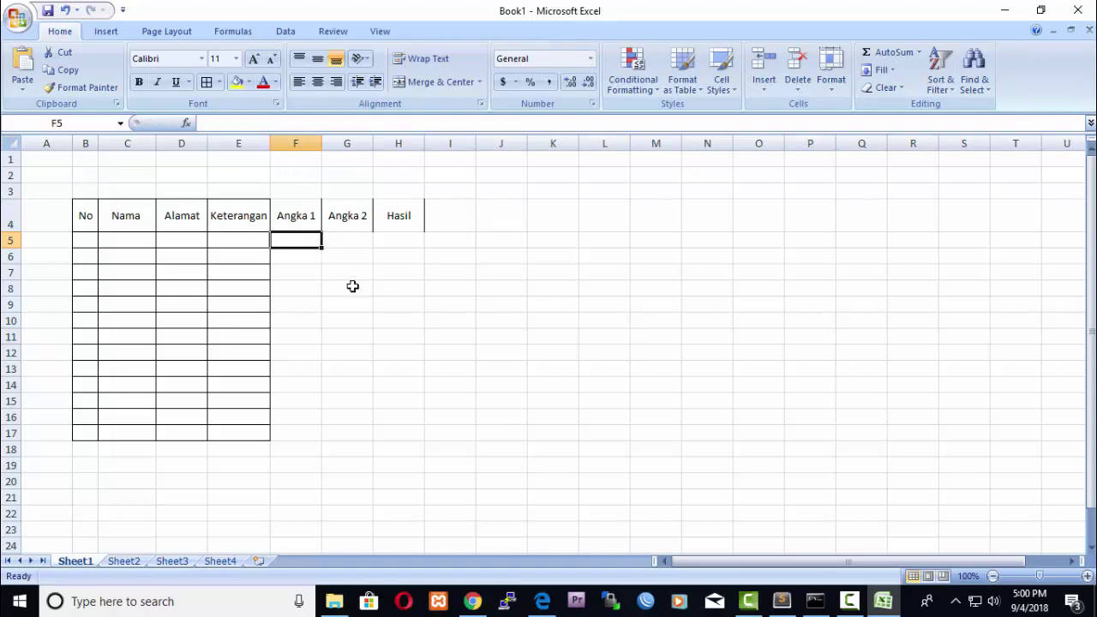
Enter 20 in both F5 and G5 and centre the two values.
text(20)
click(410, 302)
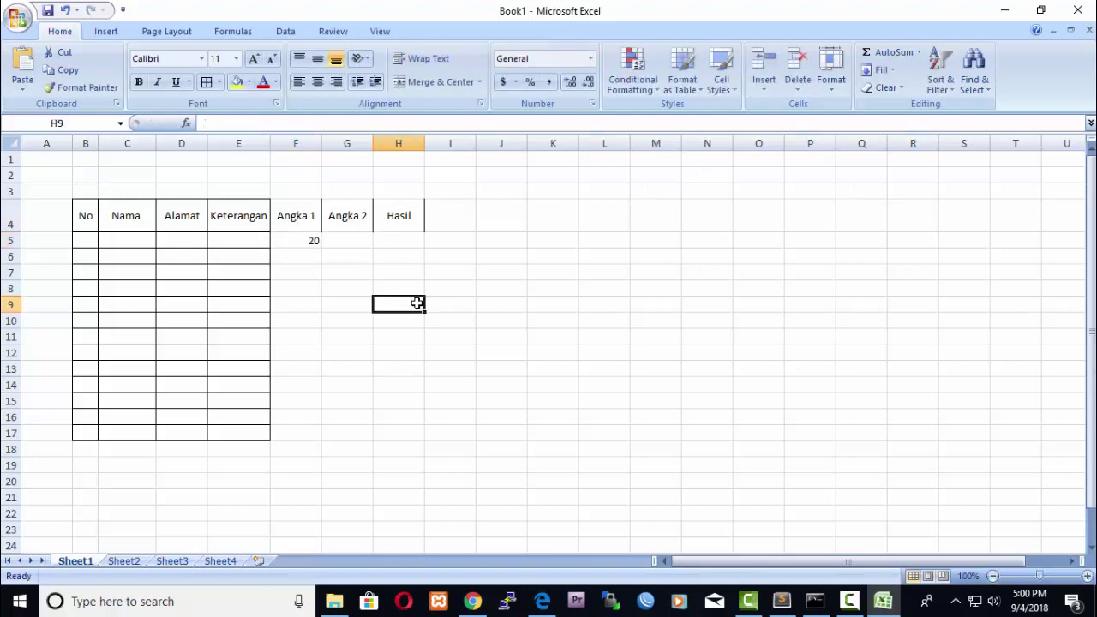
click(353, 245)
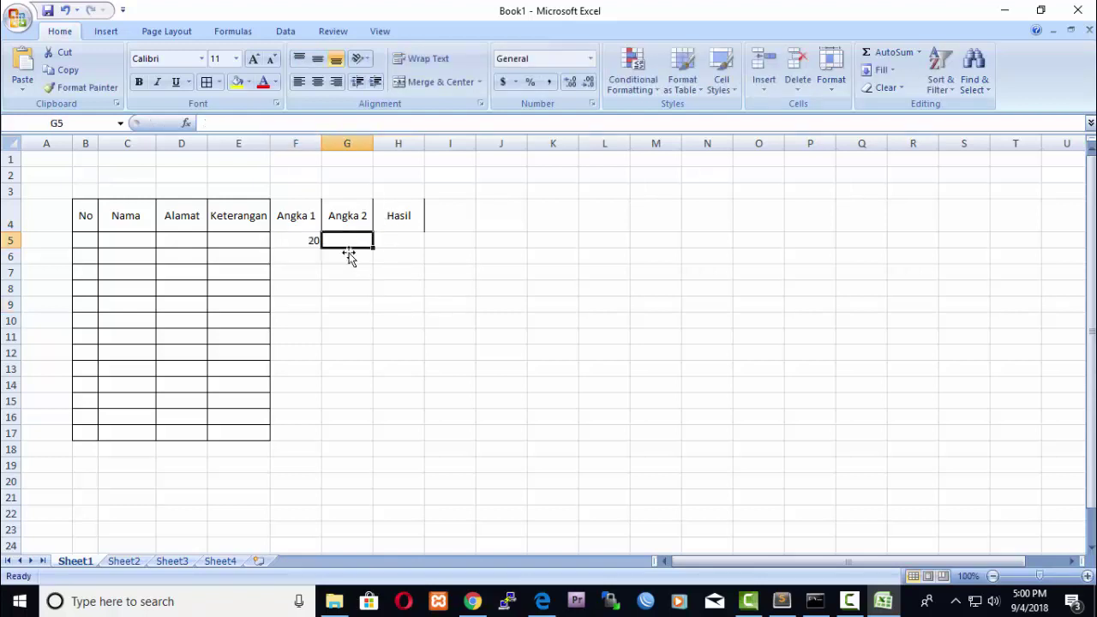
text(20)
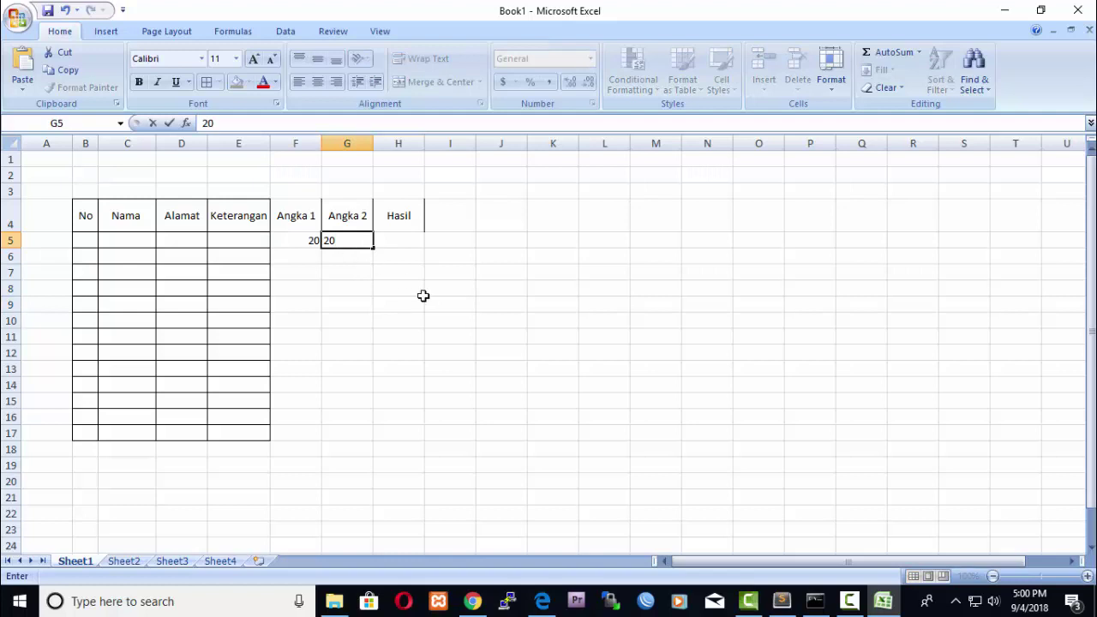
click(426, 300)
click(294, 241)
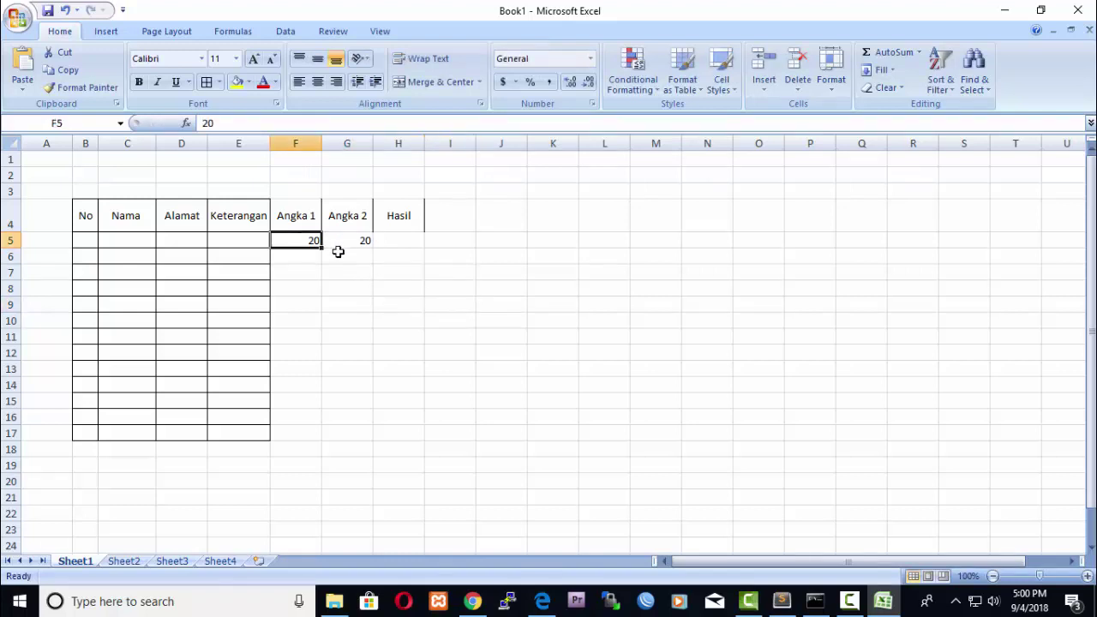
shift+click(339, 246)
click(323, 89)
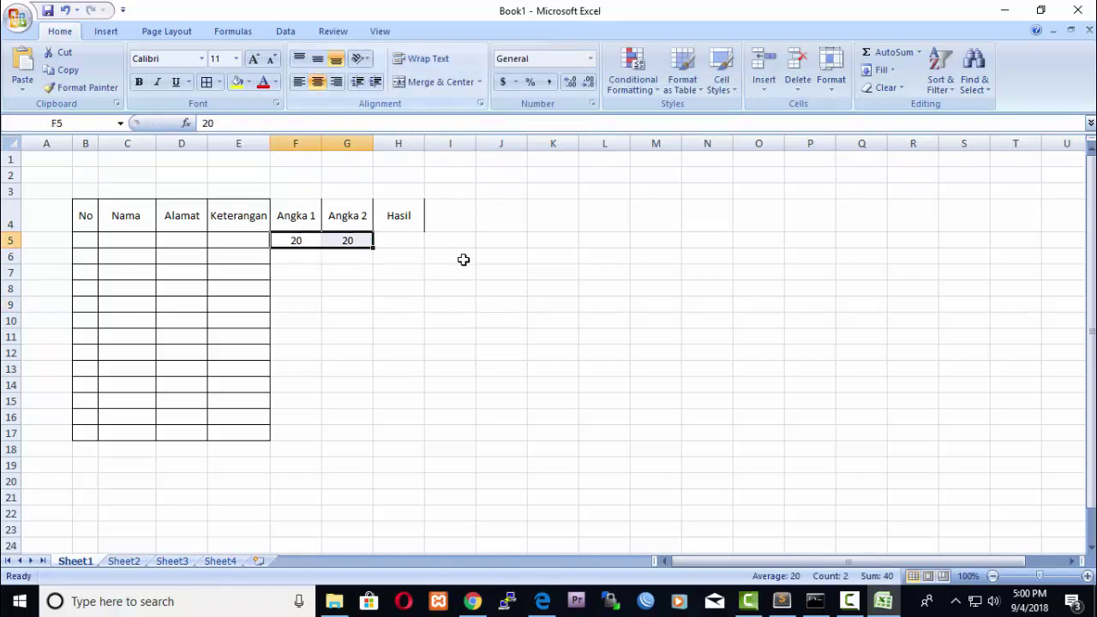
click(463, 259)
click(489, 315)
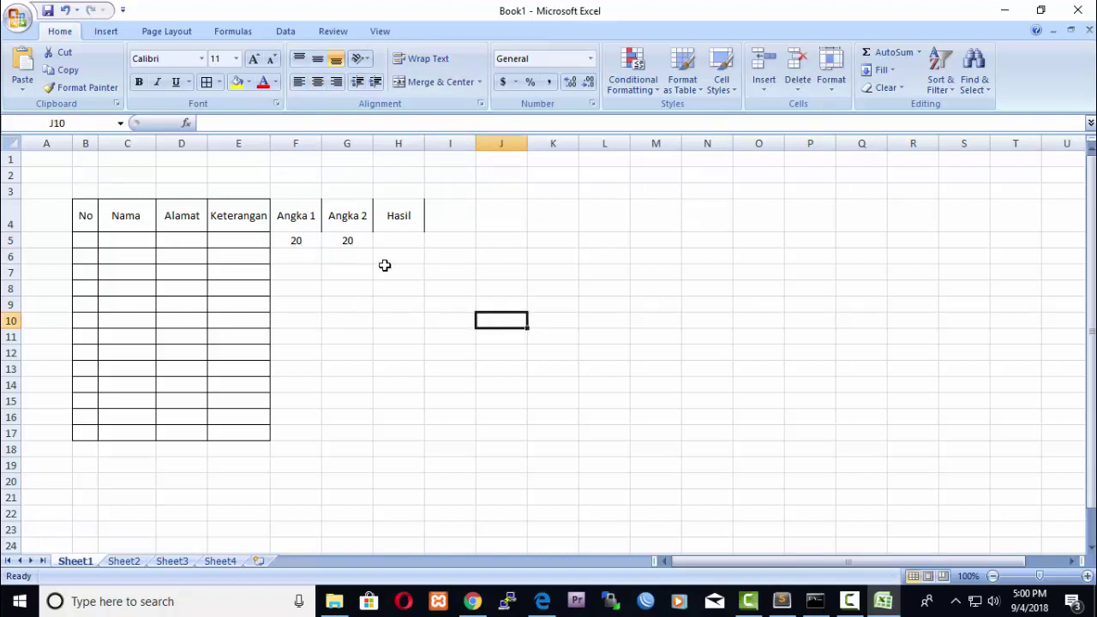
Review the Angka values and the empty Hasil cell H5, then pick I5 for the operation label.
click(407, 242)
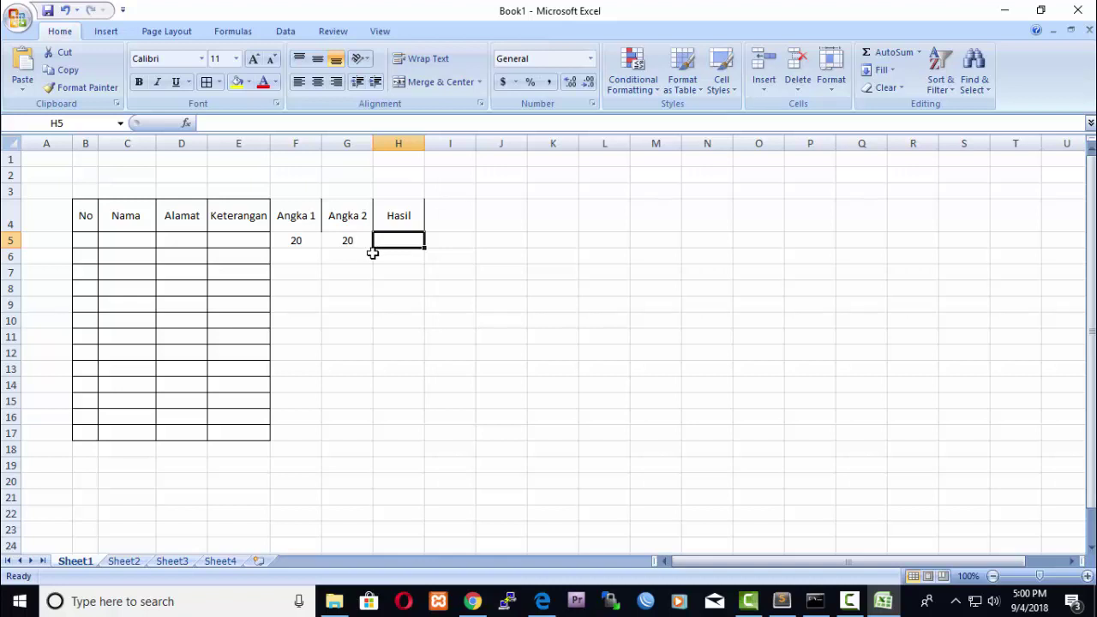
click(501, 287)
click(407, 244)
click(289, 240)
click(350, 240)
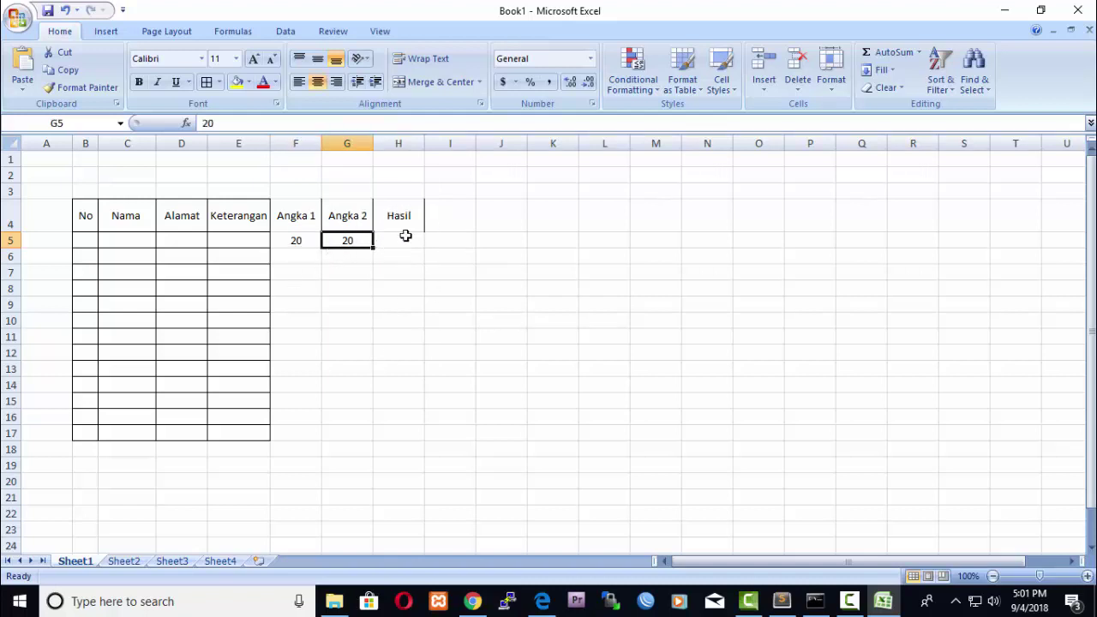
click(400, 241)
click(461, 237)
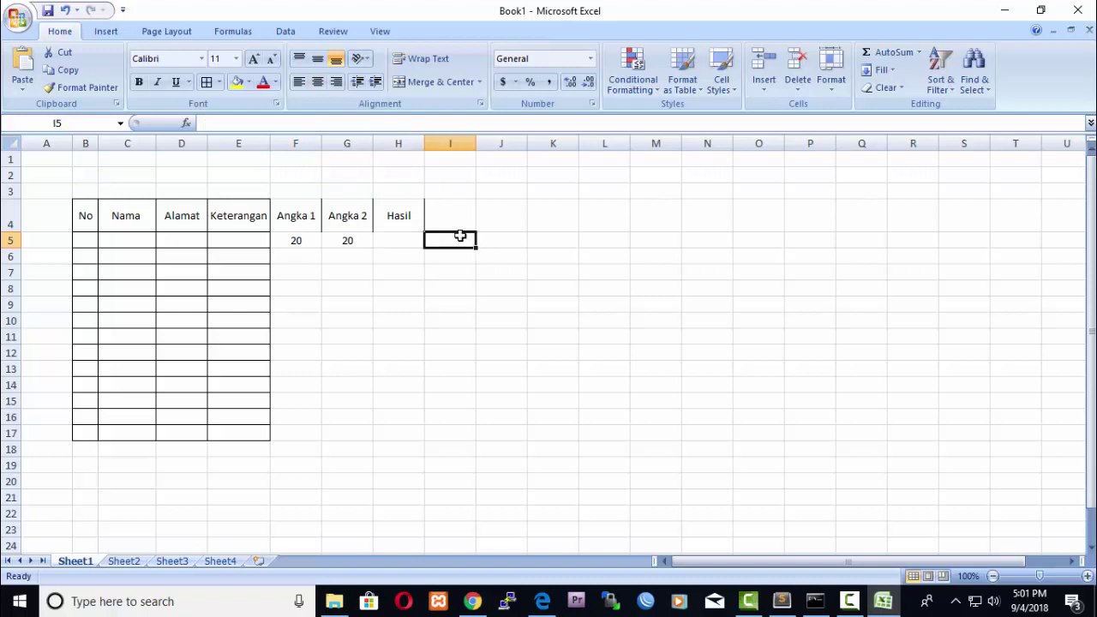
Enter the label Penjumlahan in I5 and widen column I to fit it.
text(Penjumlahan)
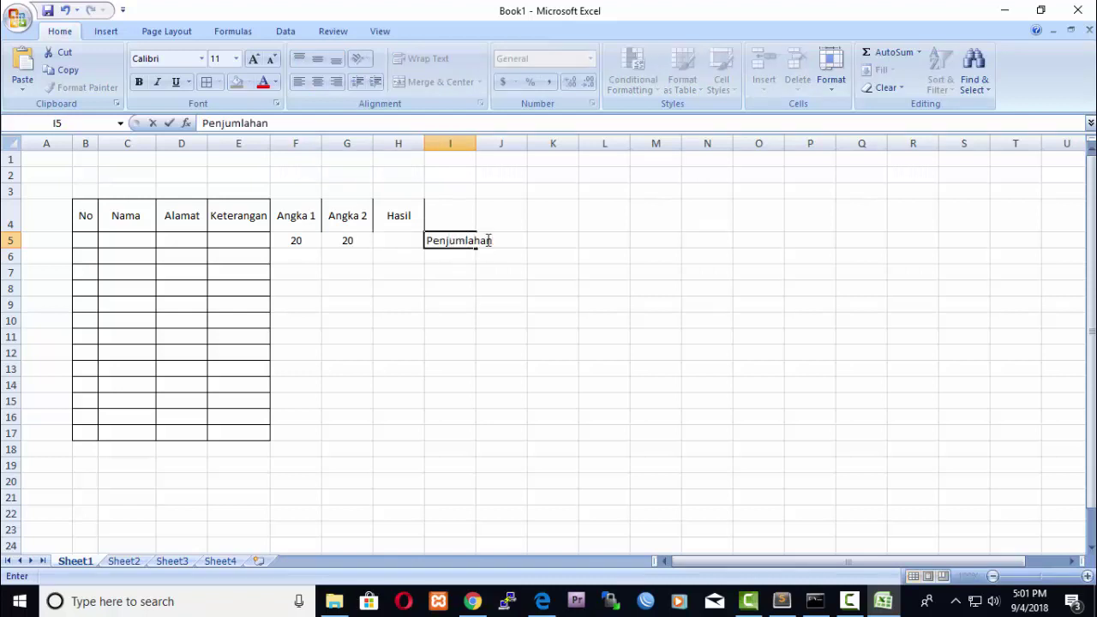
click(697, 337)
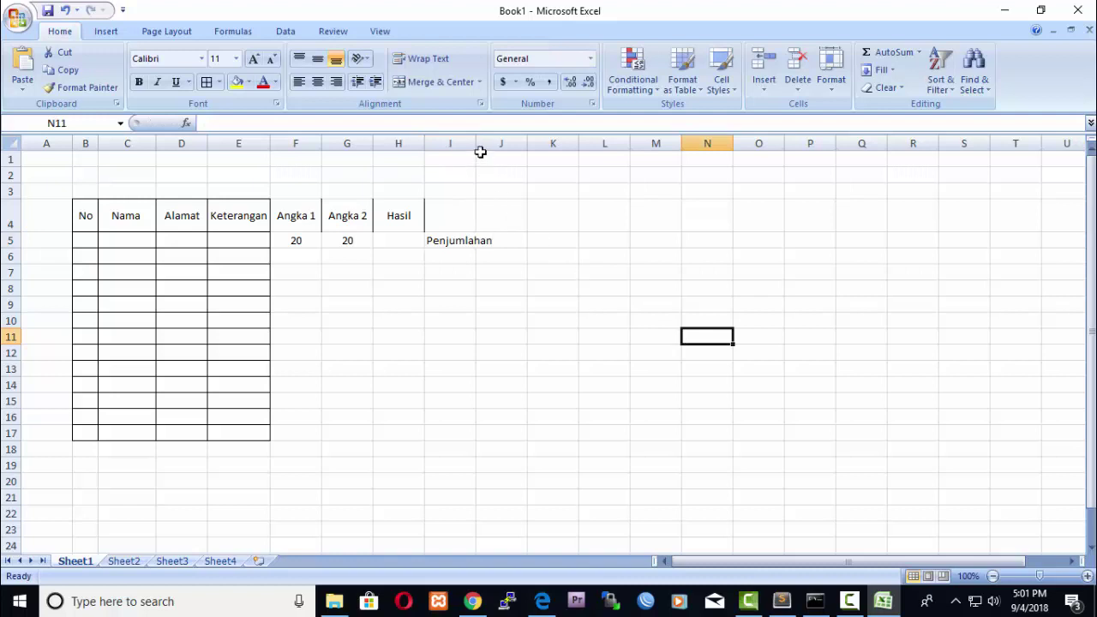
drag(475, 144, 505, 147)
click(592, 333)
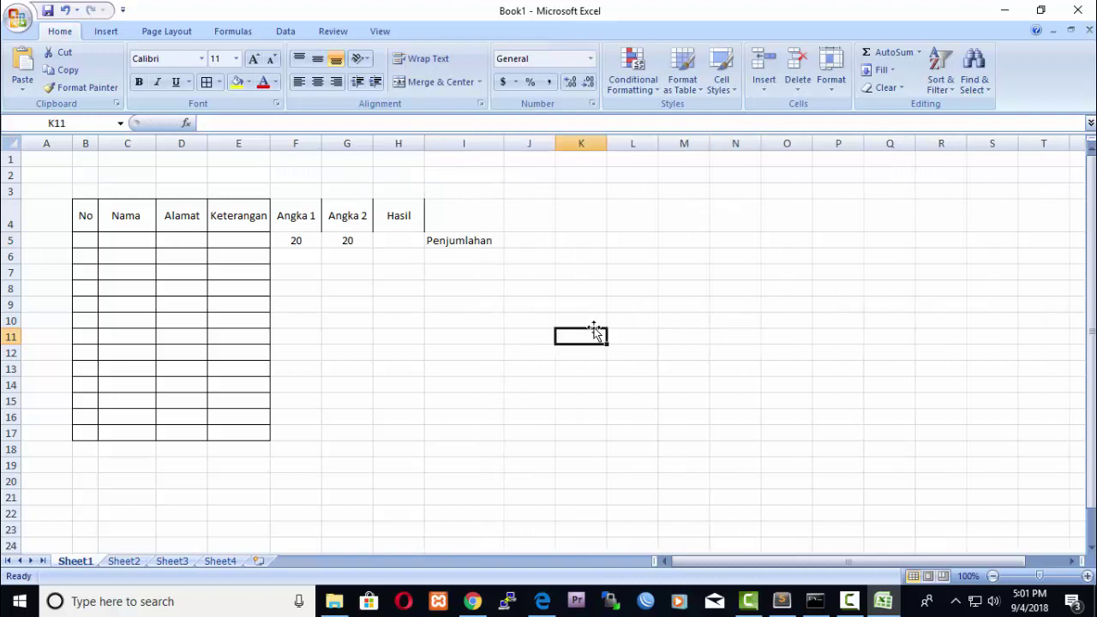
Enter =F5+G5 in H5 so it shows 40.
click(391, 241)
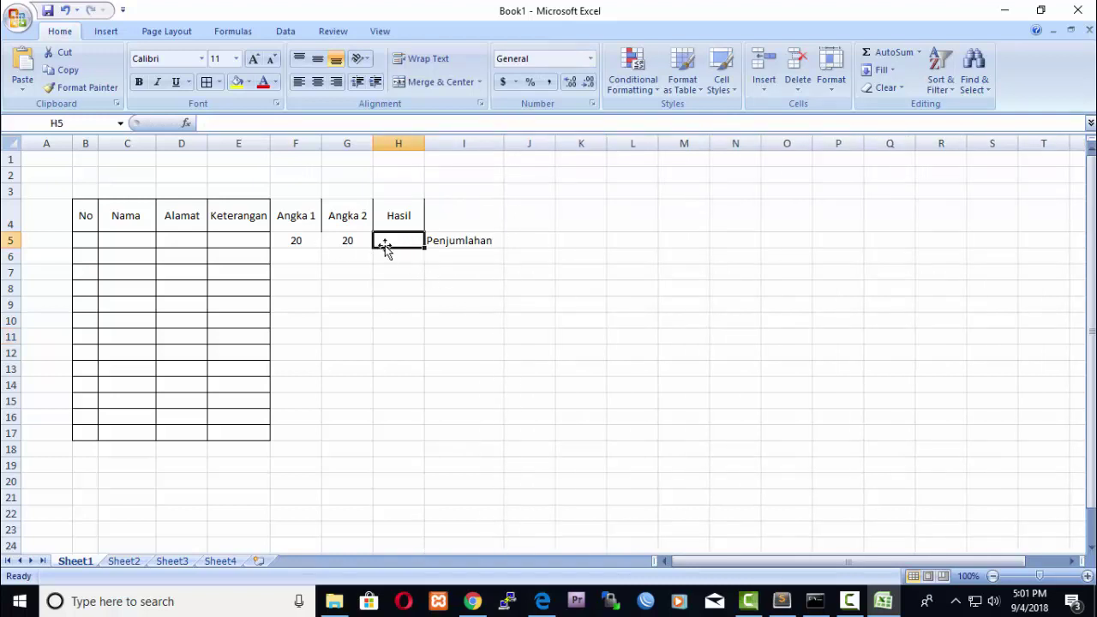
text(=)
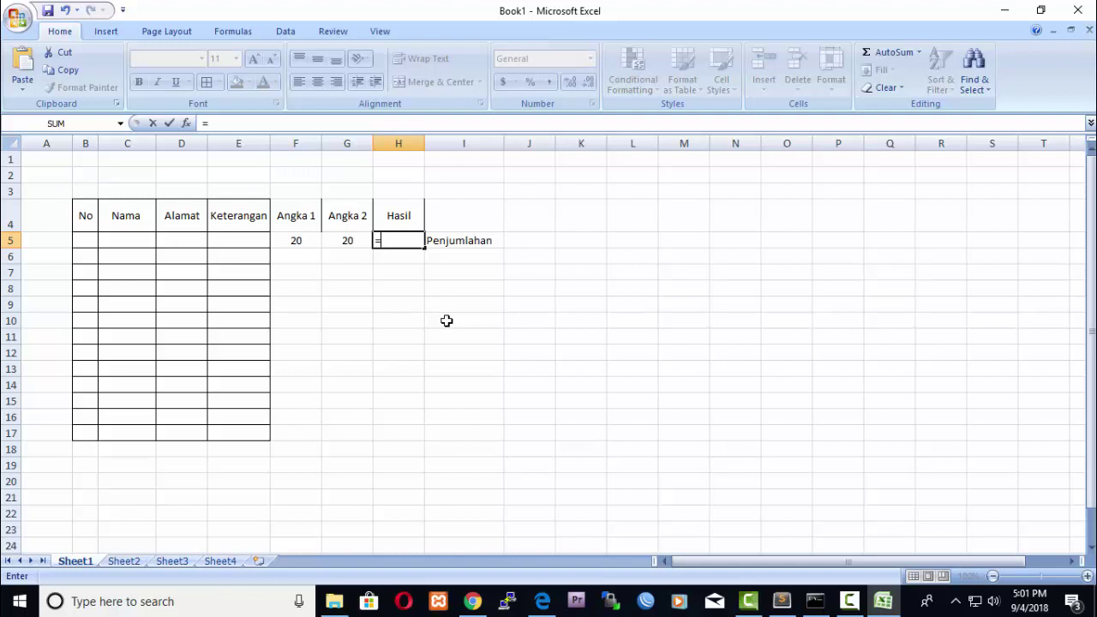
click(313, 241)
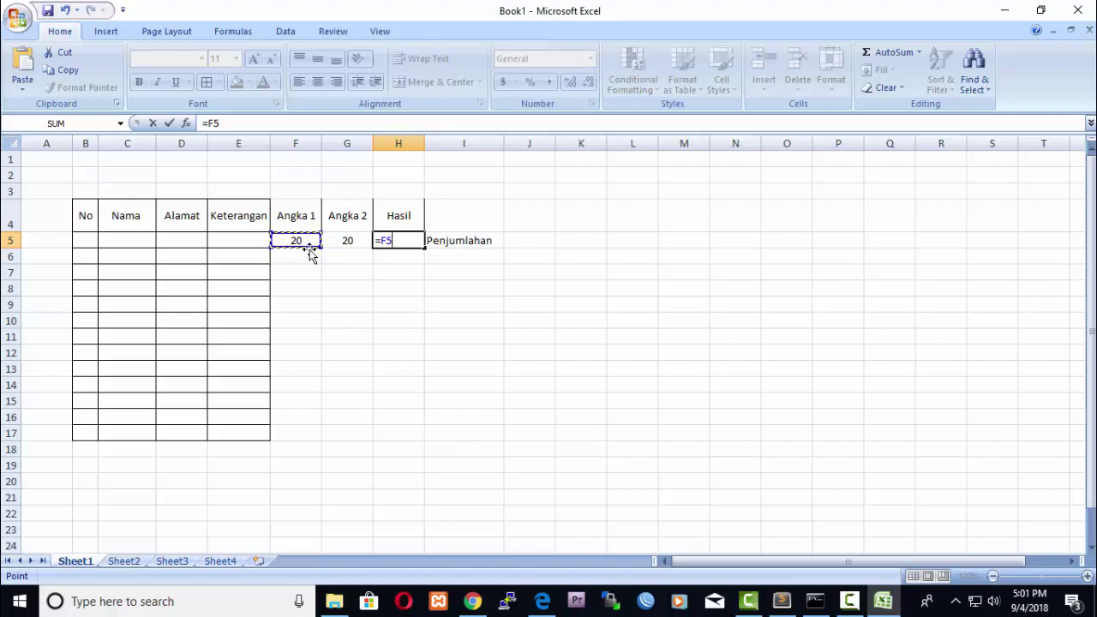
text(+)
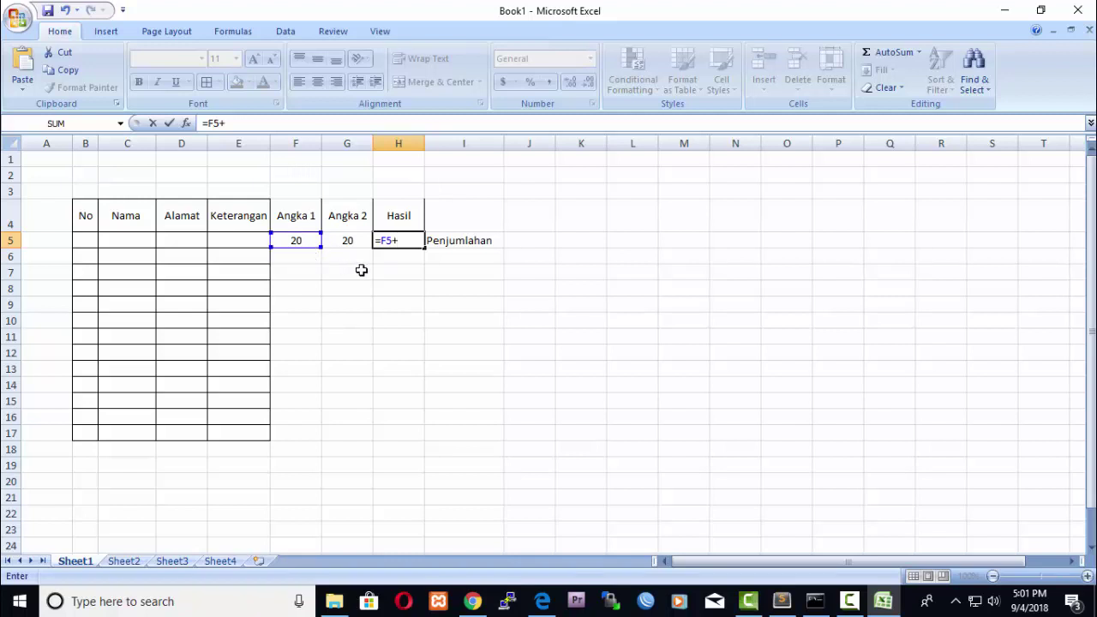
click(352, 242)
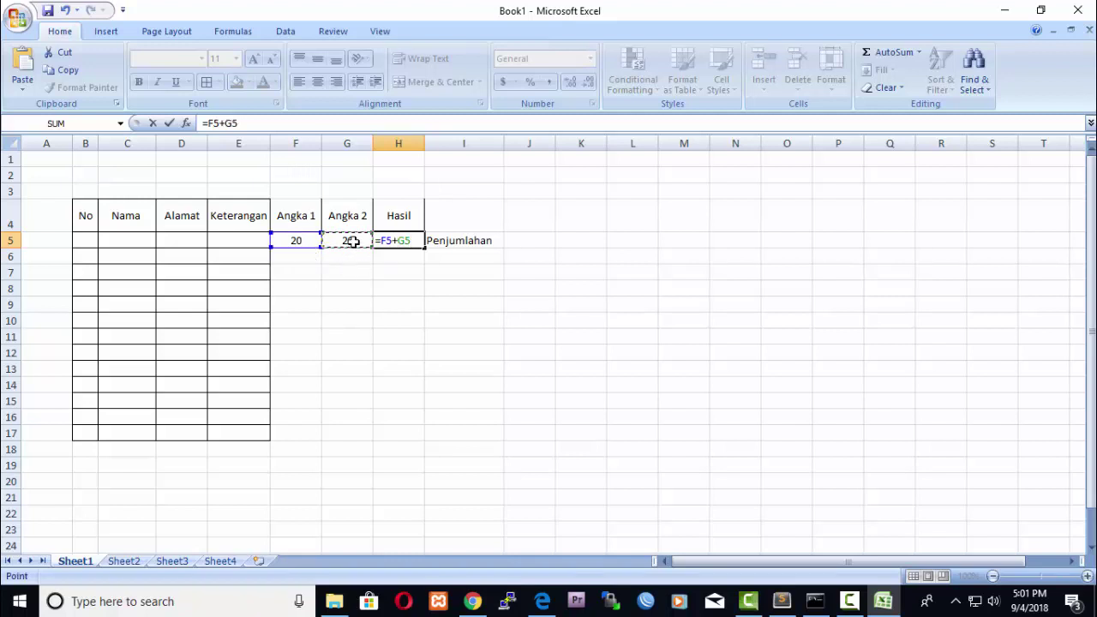
key(Return)
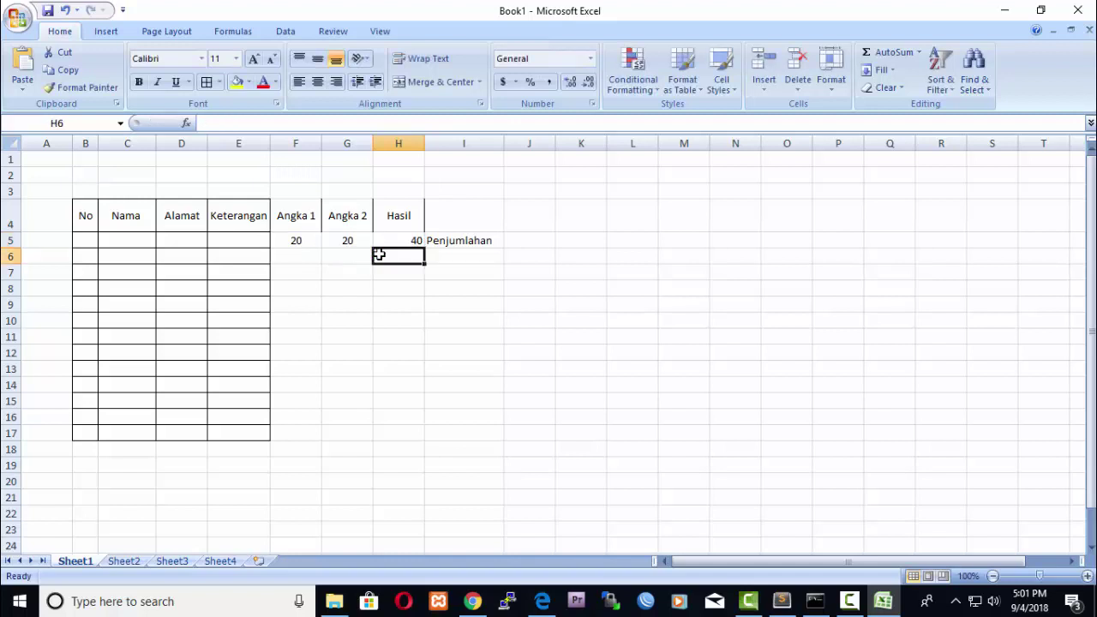
click(579, 303)
click(412, 242)
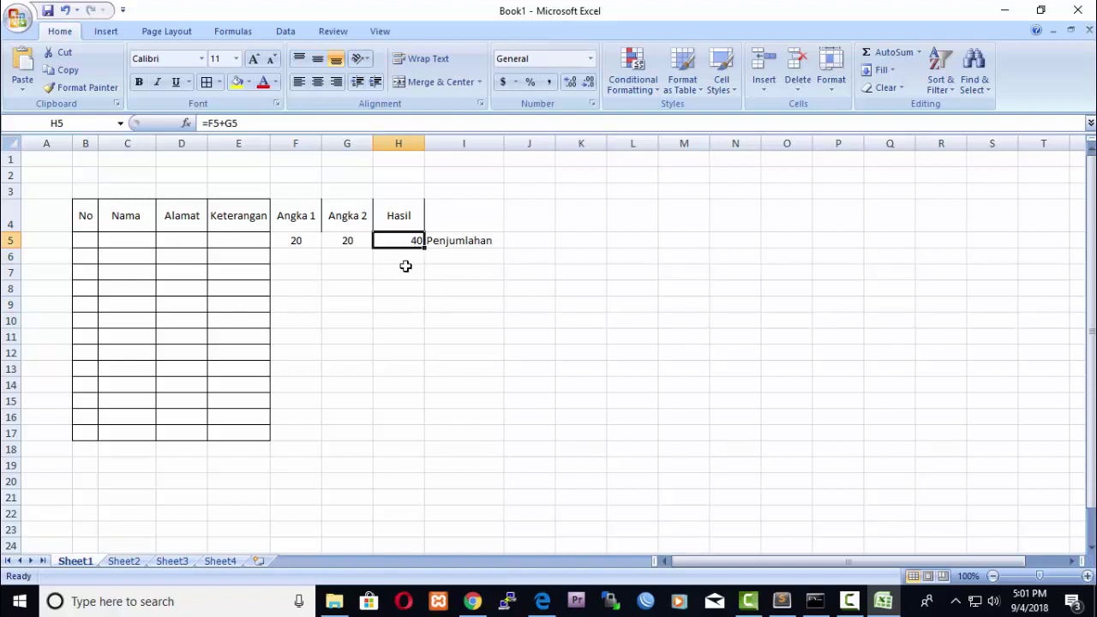
Label row 6 Pengurangan in I6 and enter 20 in F6 and 10 in G6.
click(459, 264)
text(Pe)
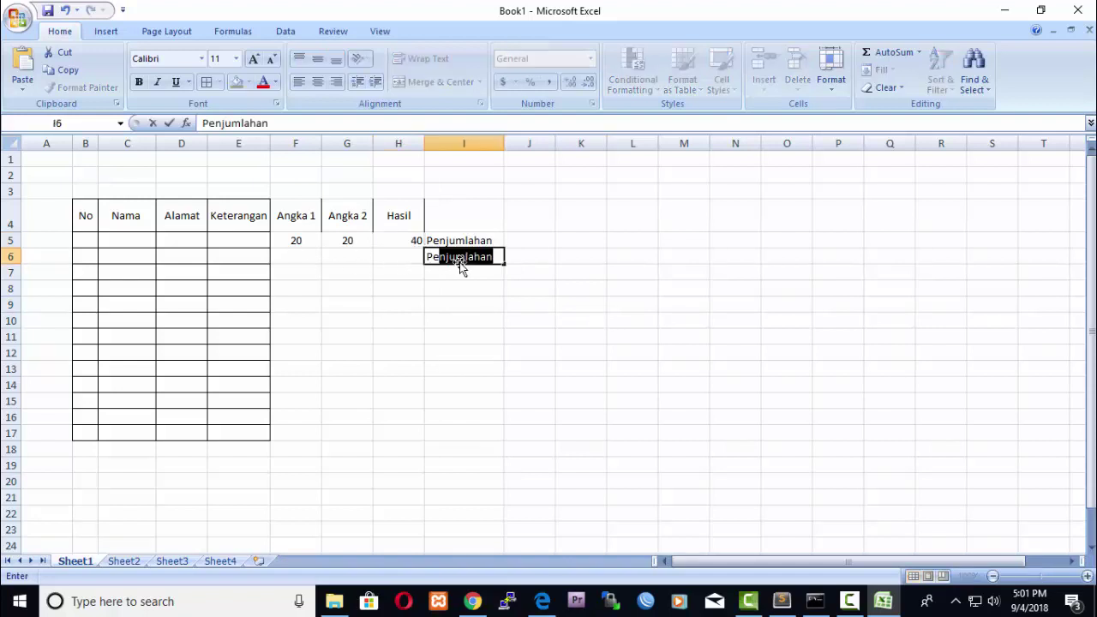
text(ngurangan)
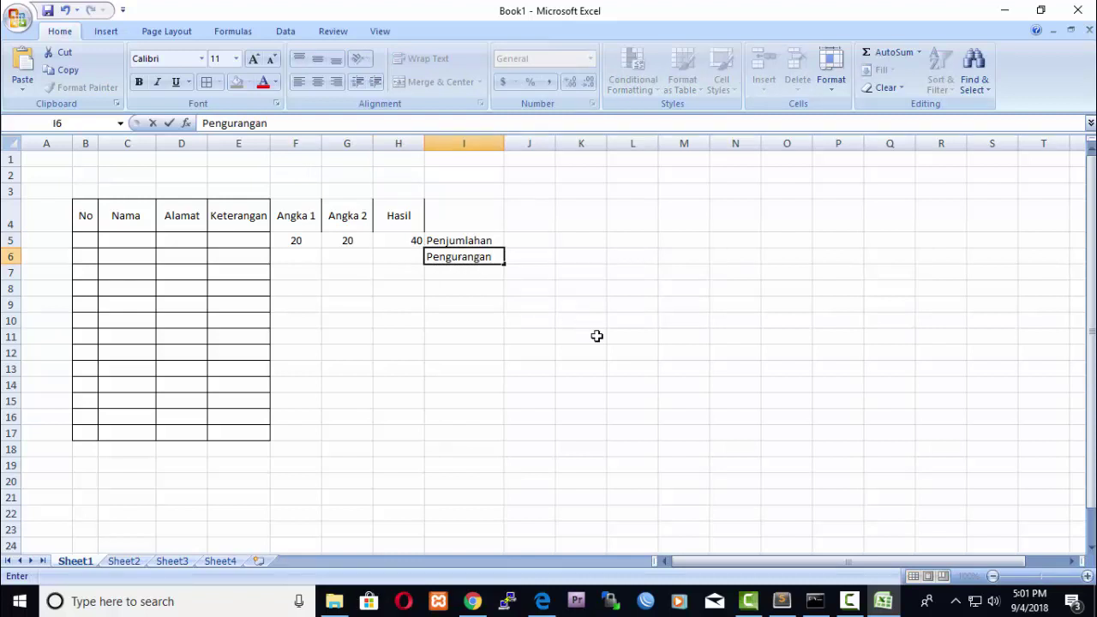
click(600, 336)
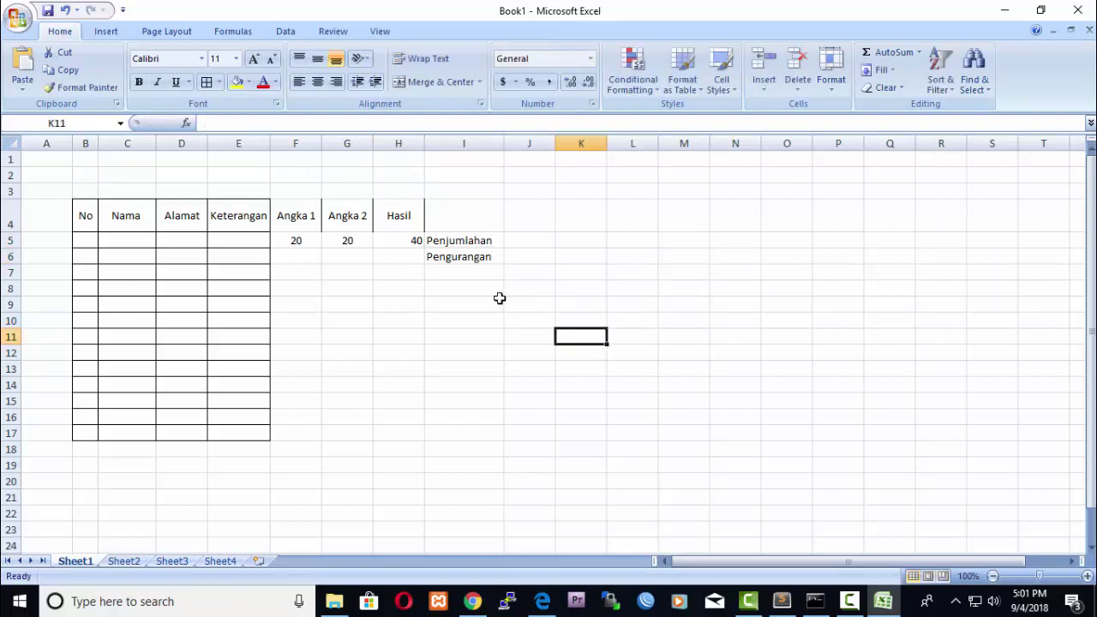
click(301, 256)
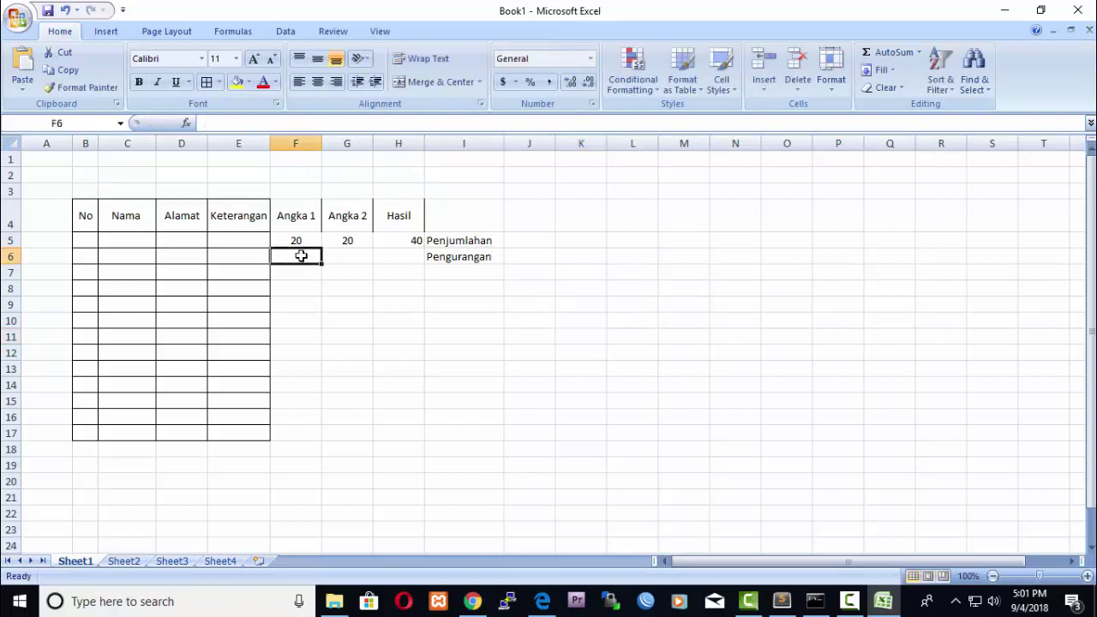
text(20)
click(346, 258)
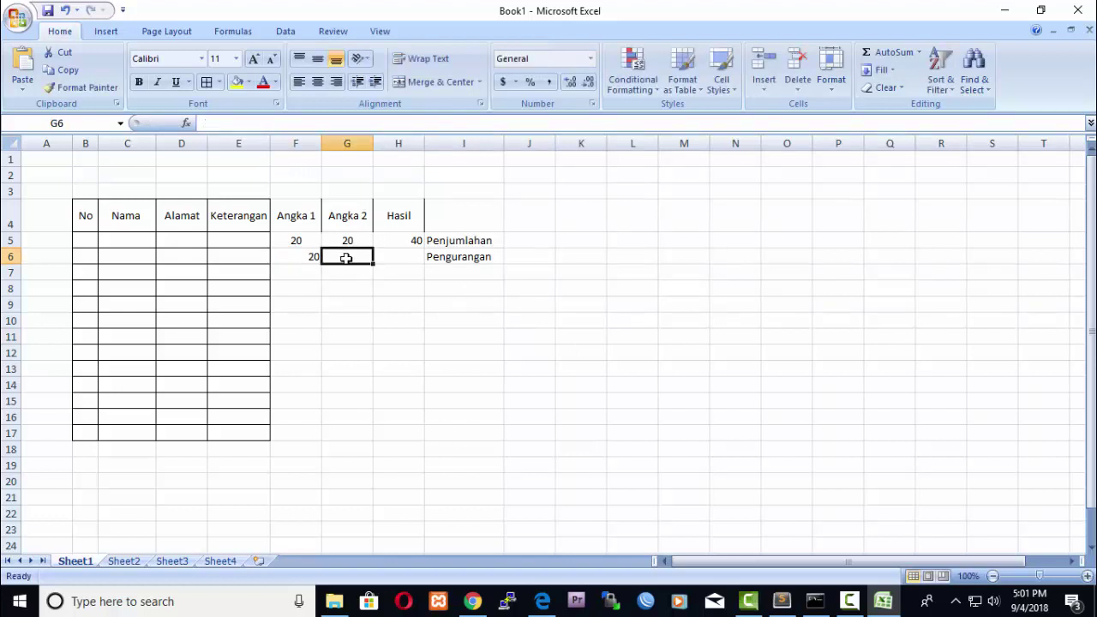
text(10)
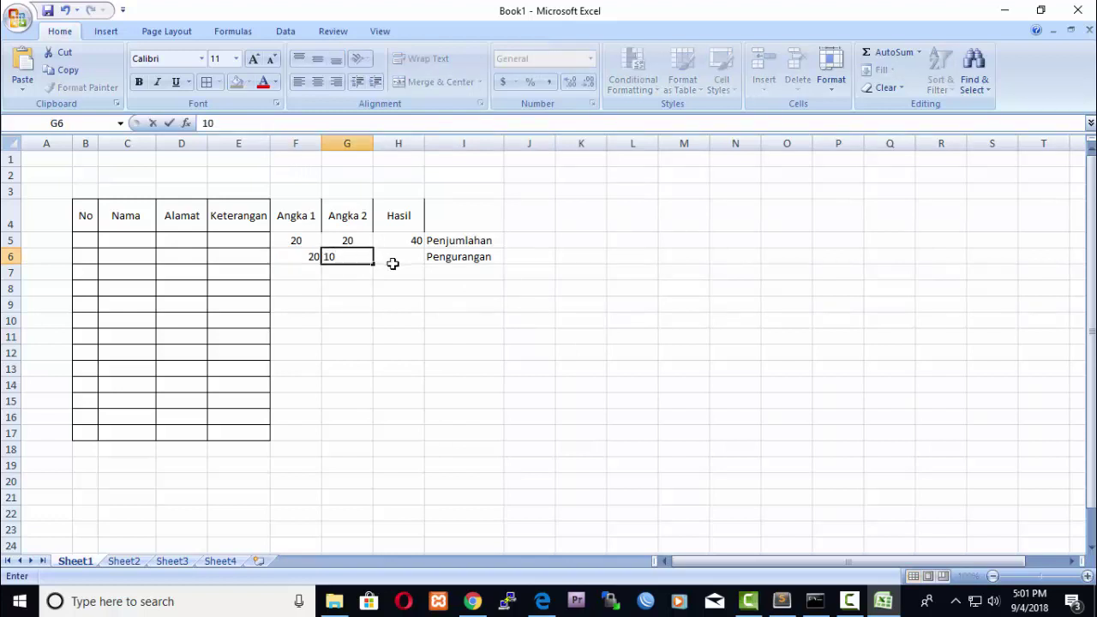
click(403, 260)
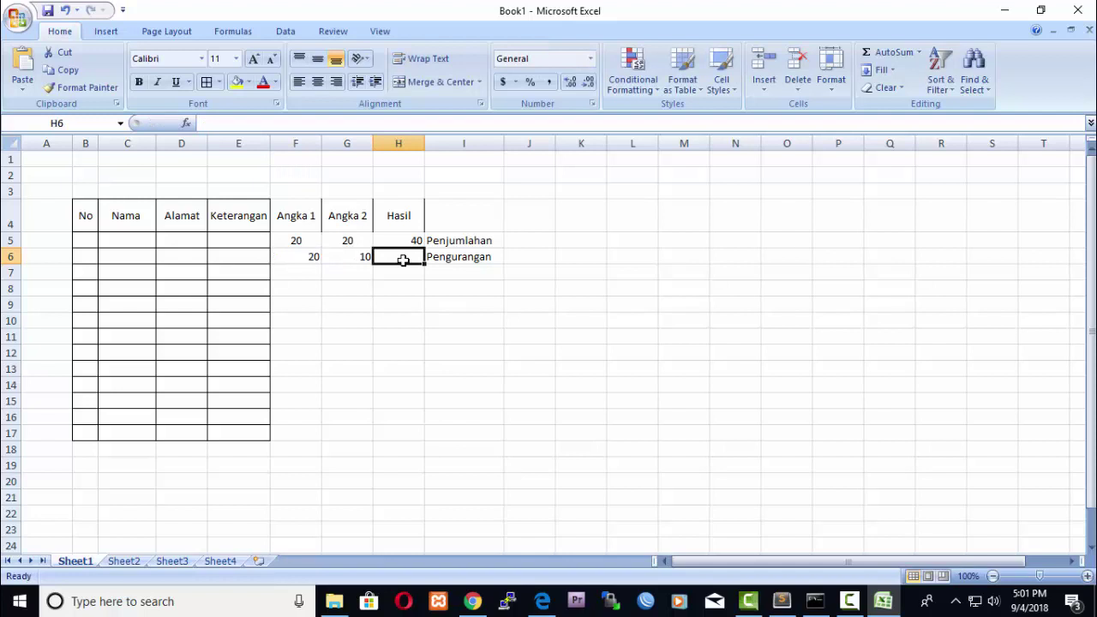
Enter the subtraction formula =F6-G6 in H6, showing 10.
text(=)
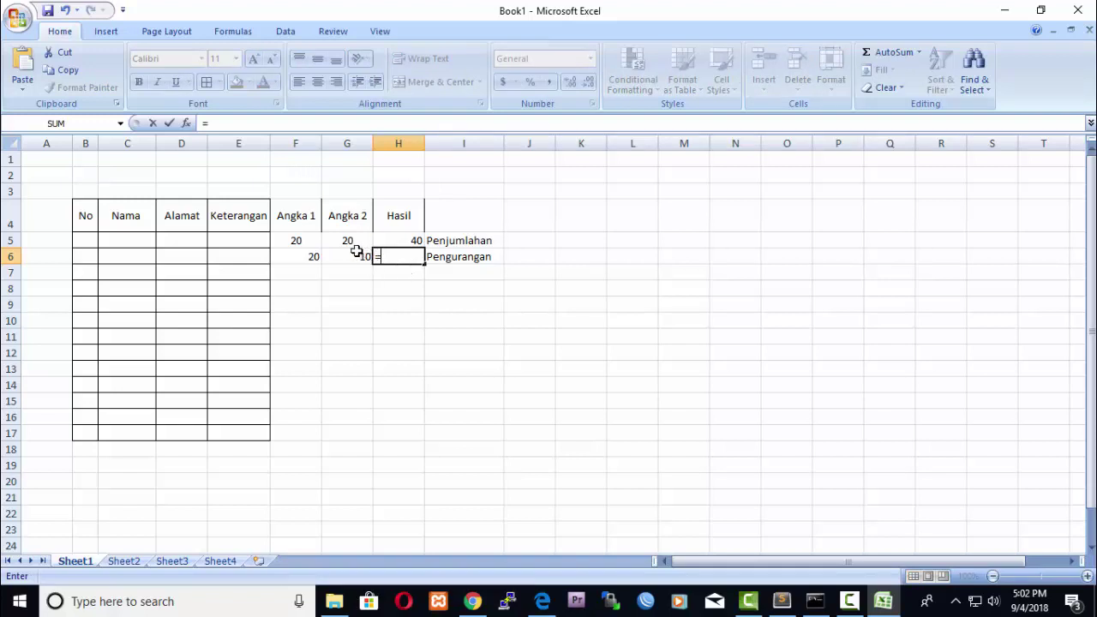
click(306, 255)
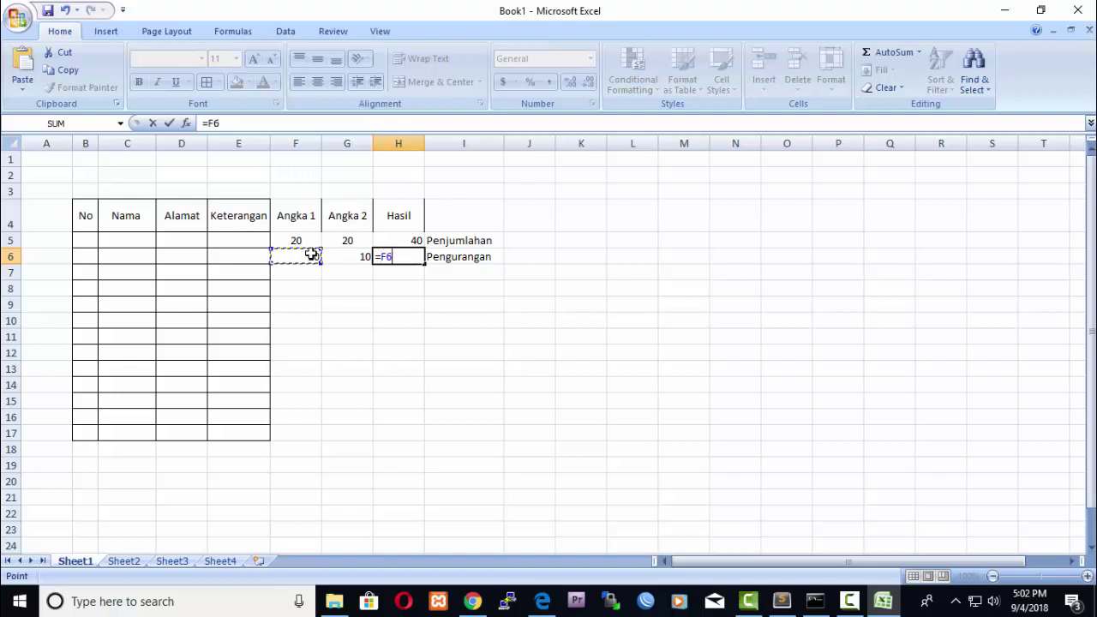
text(-)
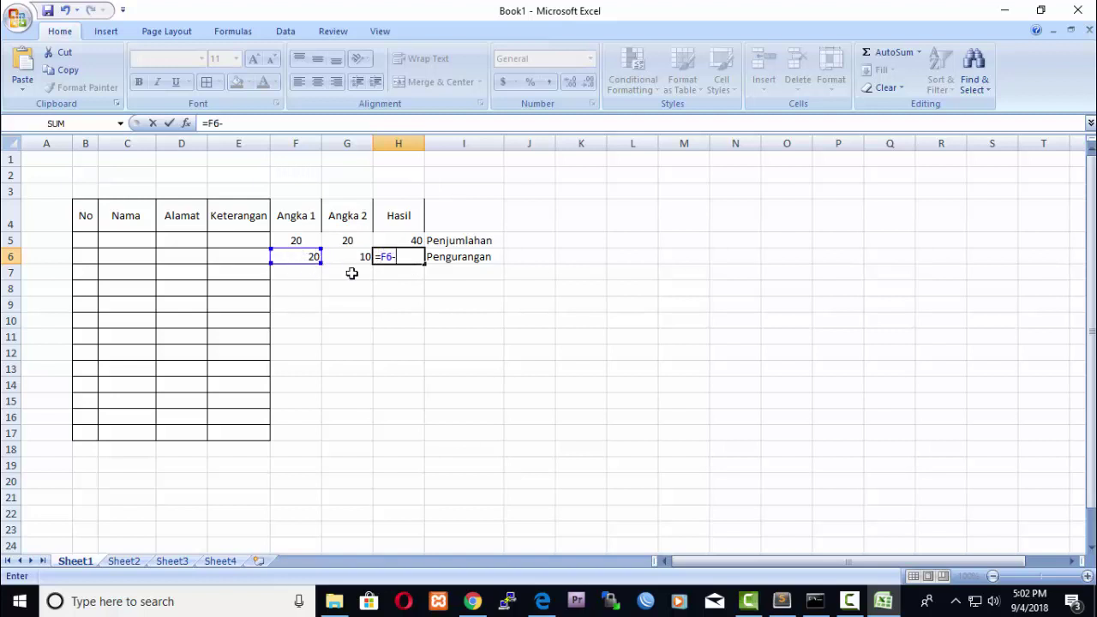
click(360, 256)
key(Return)
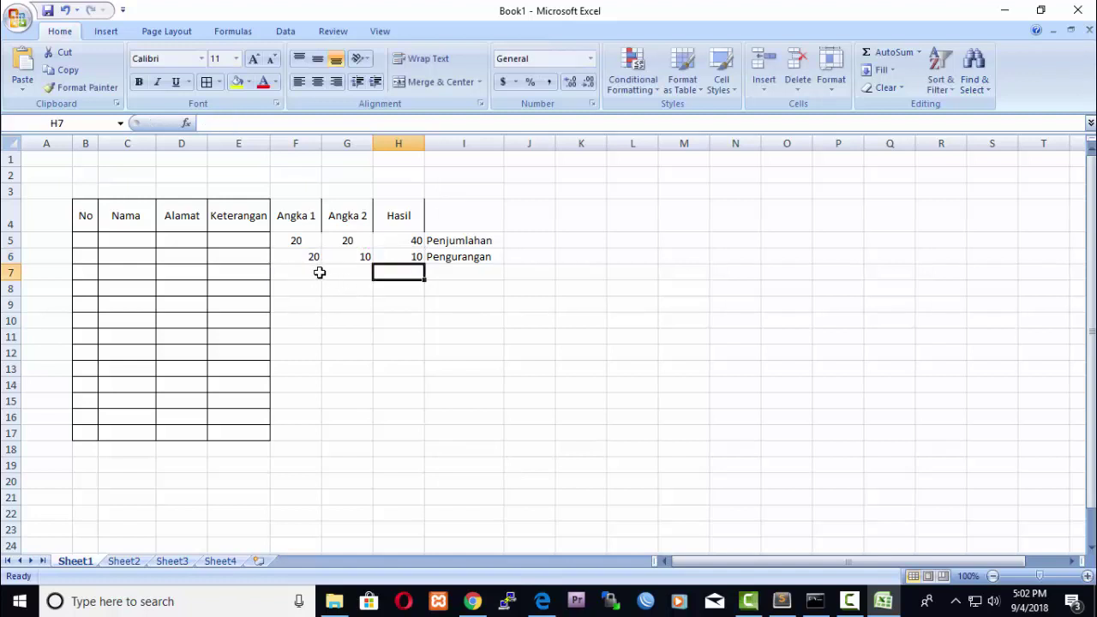
Label row 7 Perkalian in I7 and enter 10 in both F7 and G7.
click(454, 273)
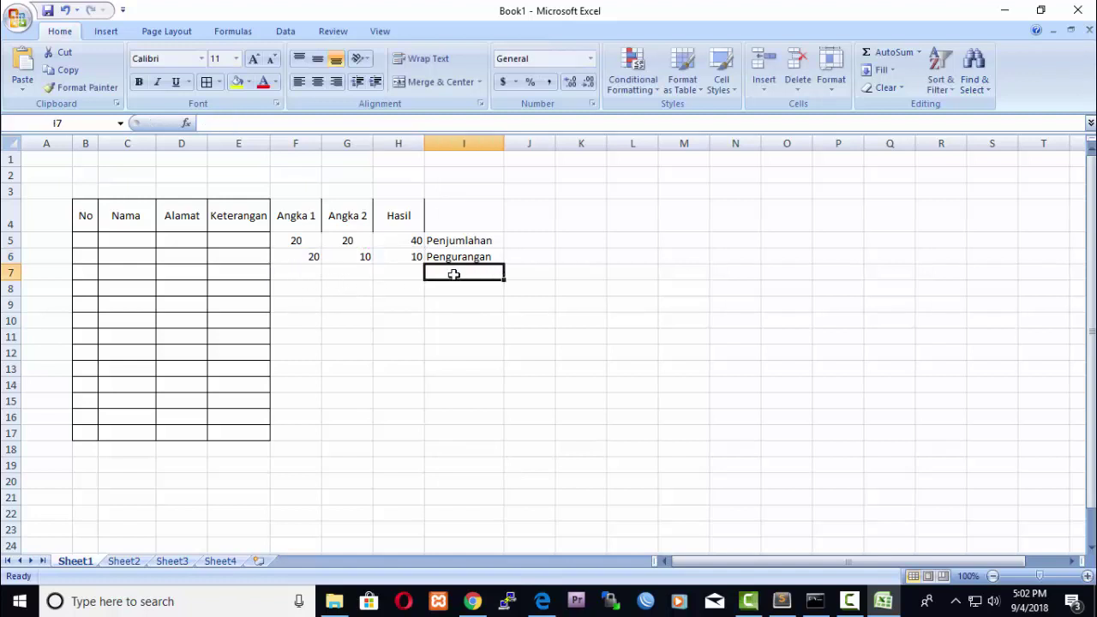
text(Perkalian)
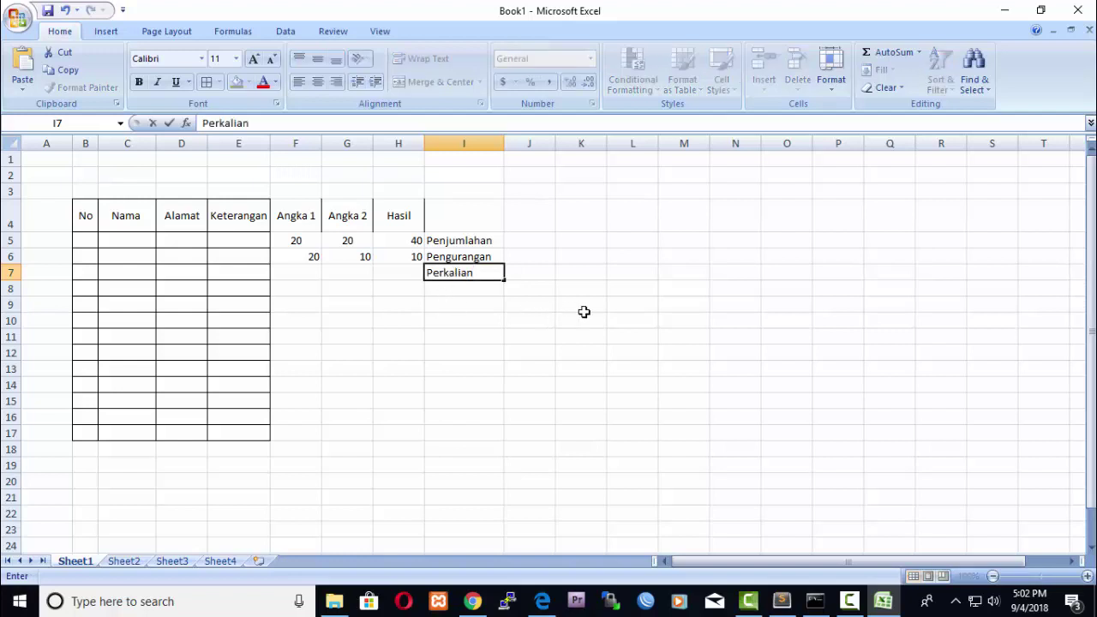
click(583, 309)
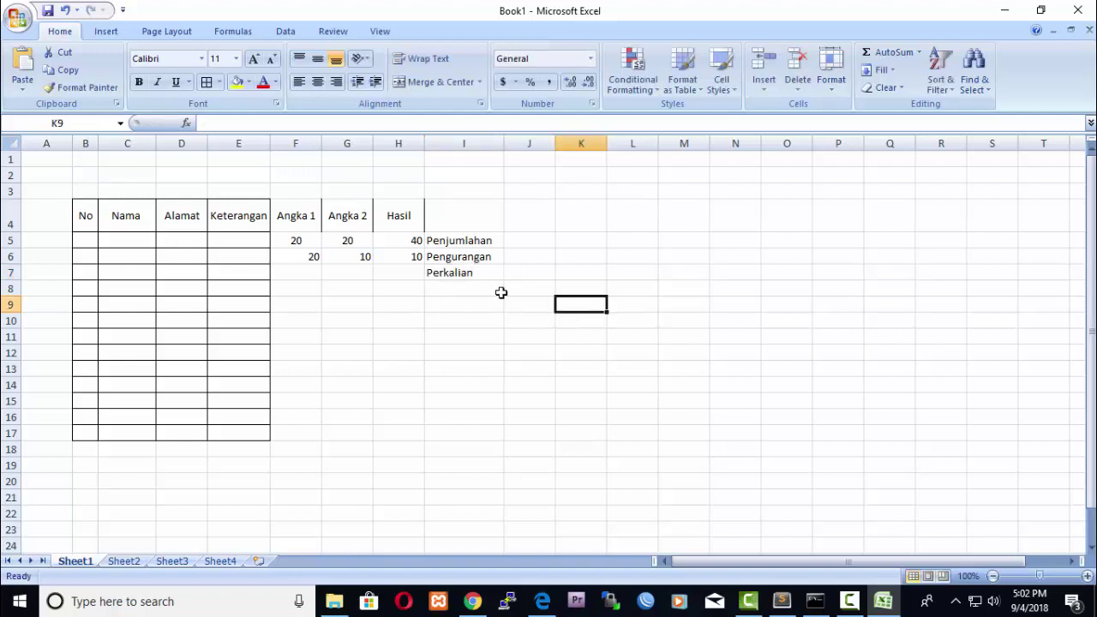
click(295, 276)
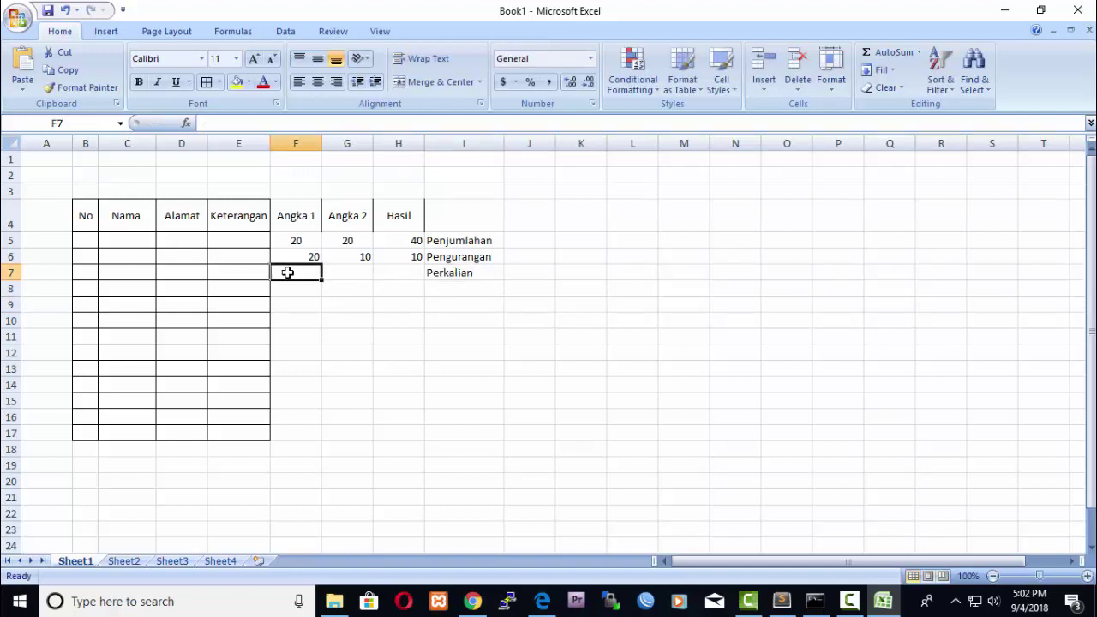
text(10)
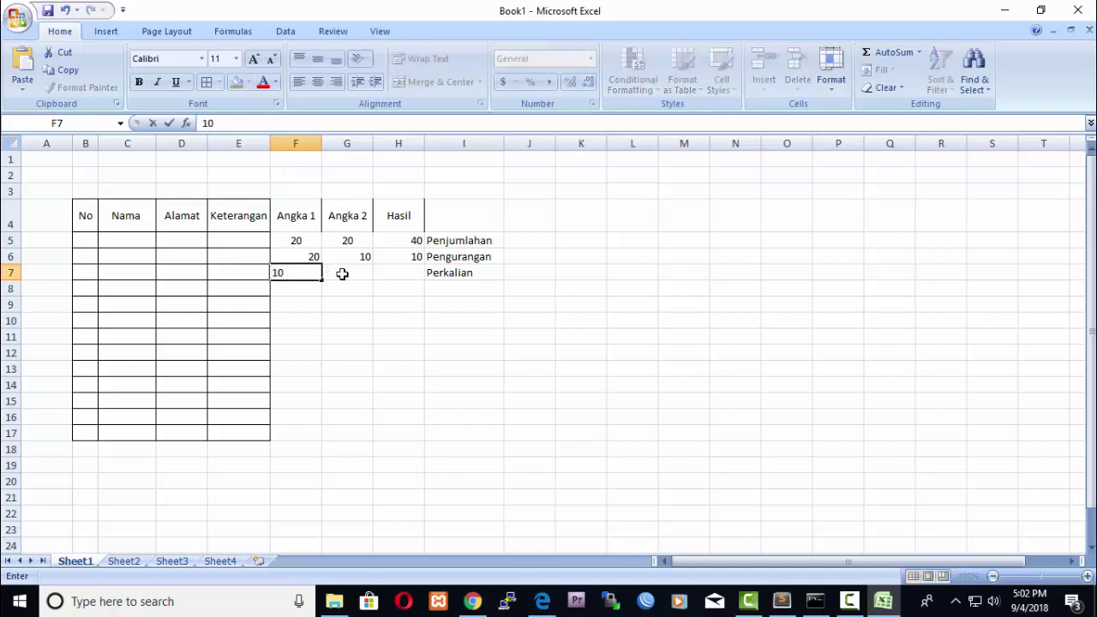
click(346, 273)
text(10)
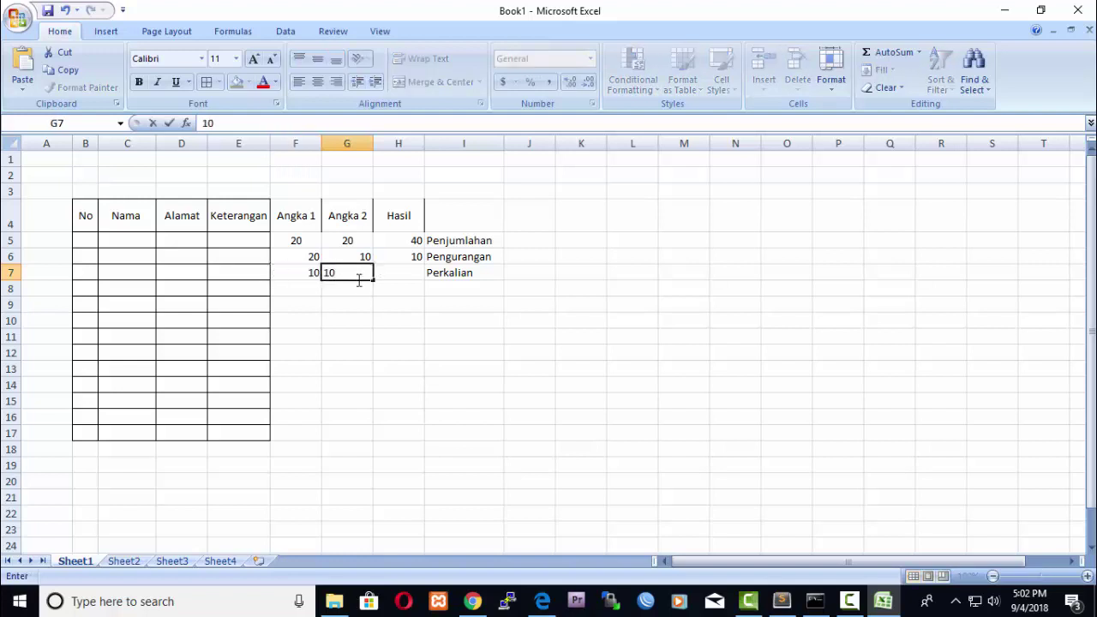
click(405, 273)
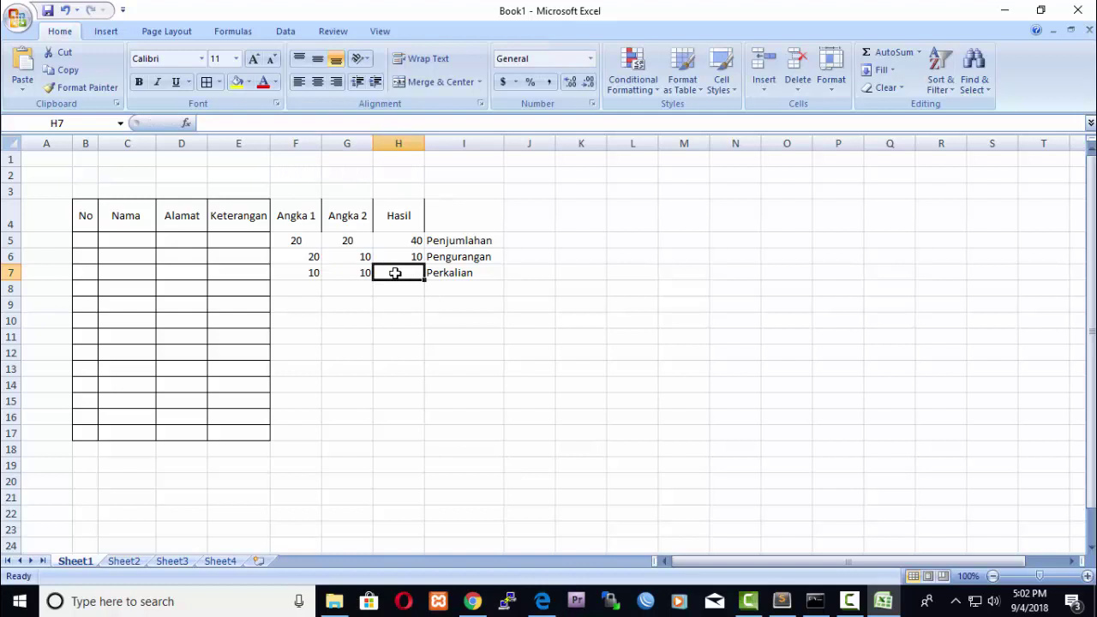
Build the multiplication formula =F7*G7 in H7 to show 100.
text(=)
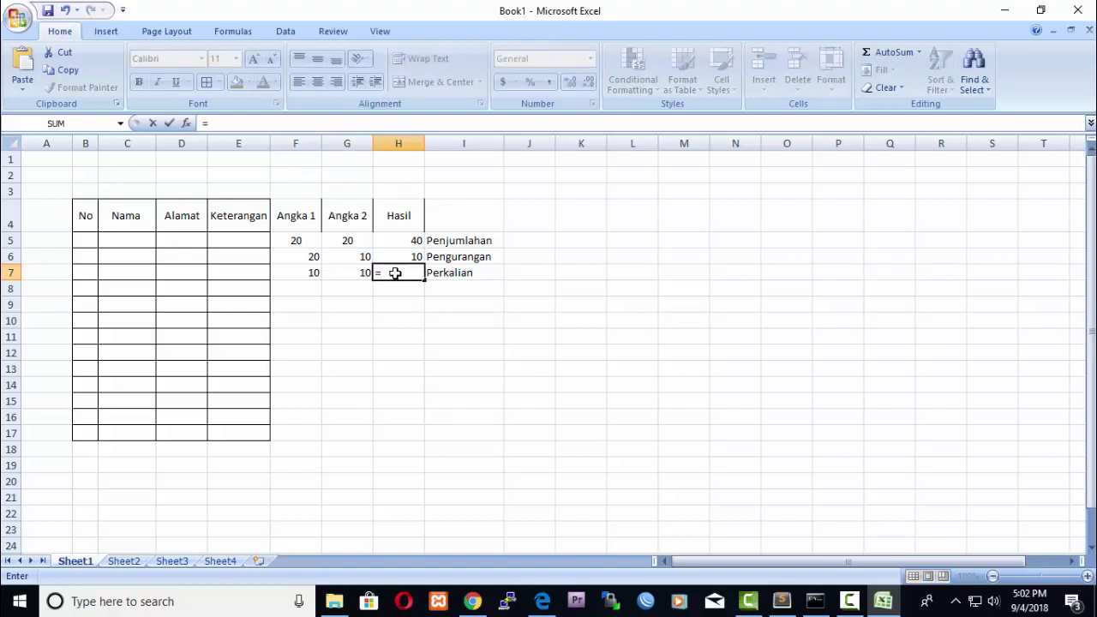
click(311, 274)
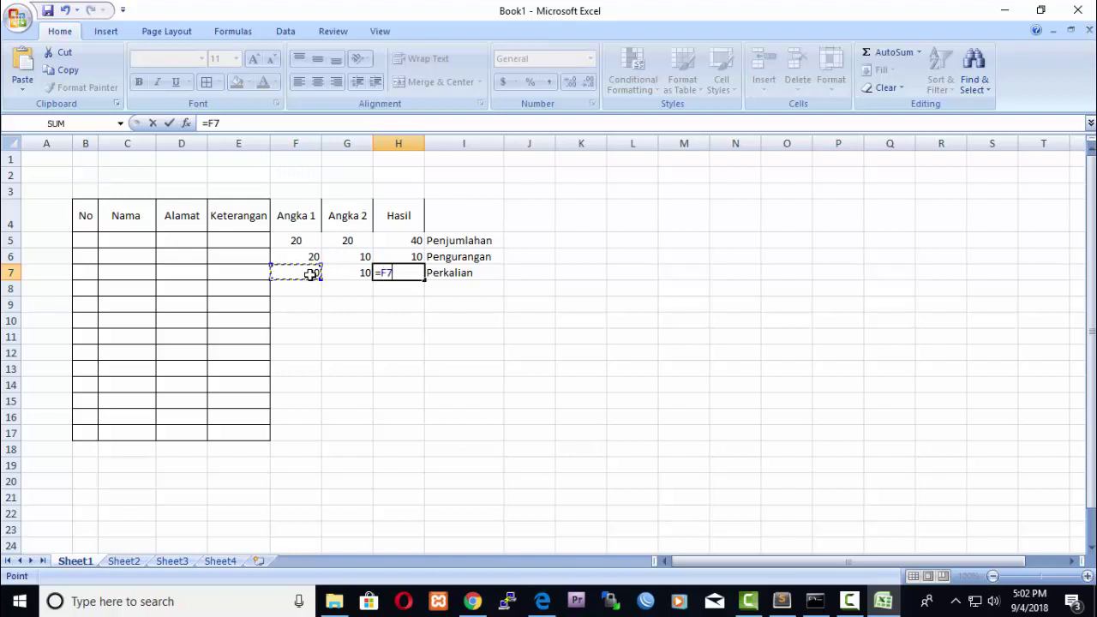
text(*)
click(360, 272)
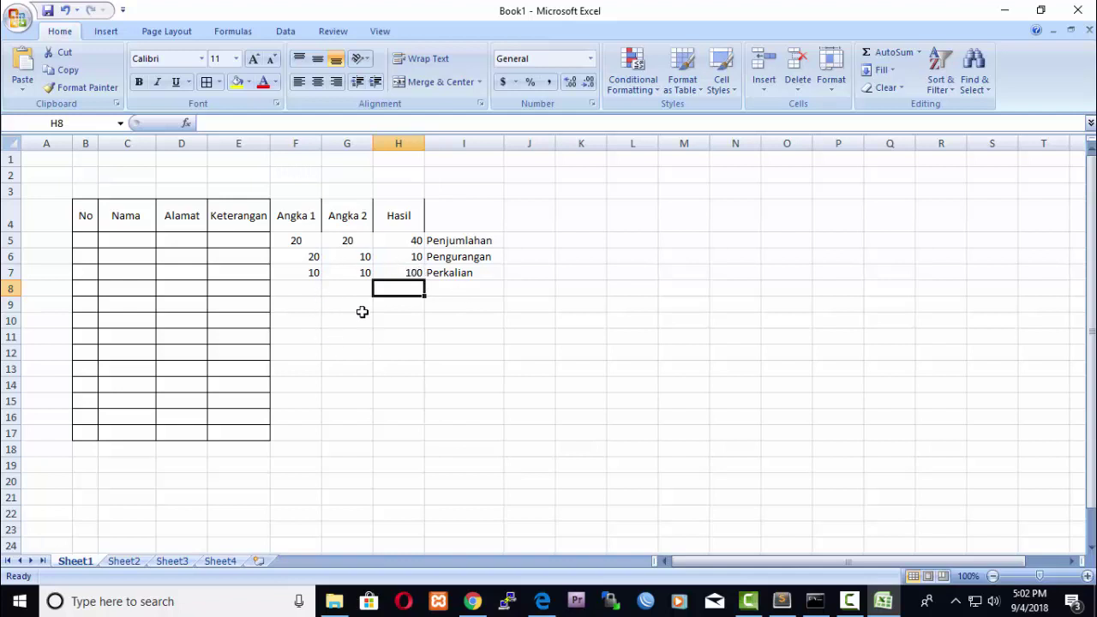
click(299, 289)
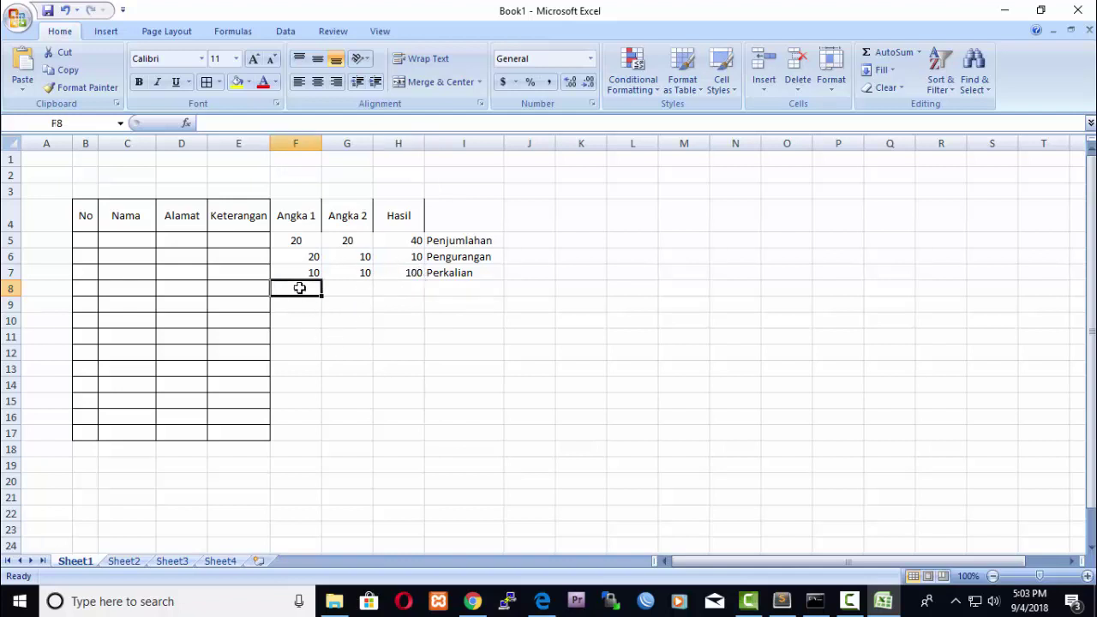
Enter 20 in F8 and 2 in G8, and divide them with =F8/G8 in H8.
text(20)
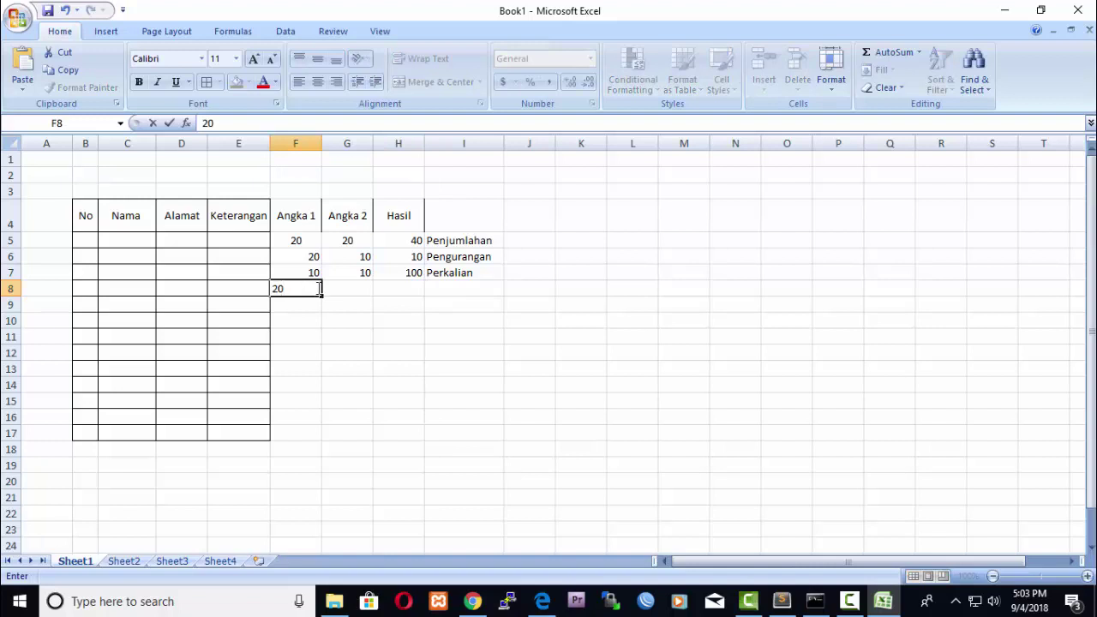
click(356, 289)
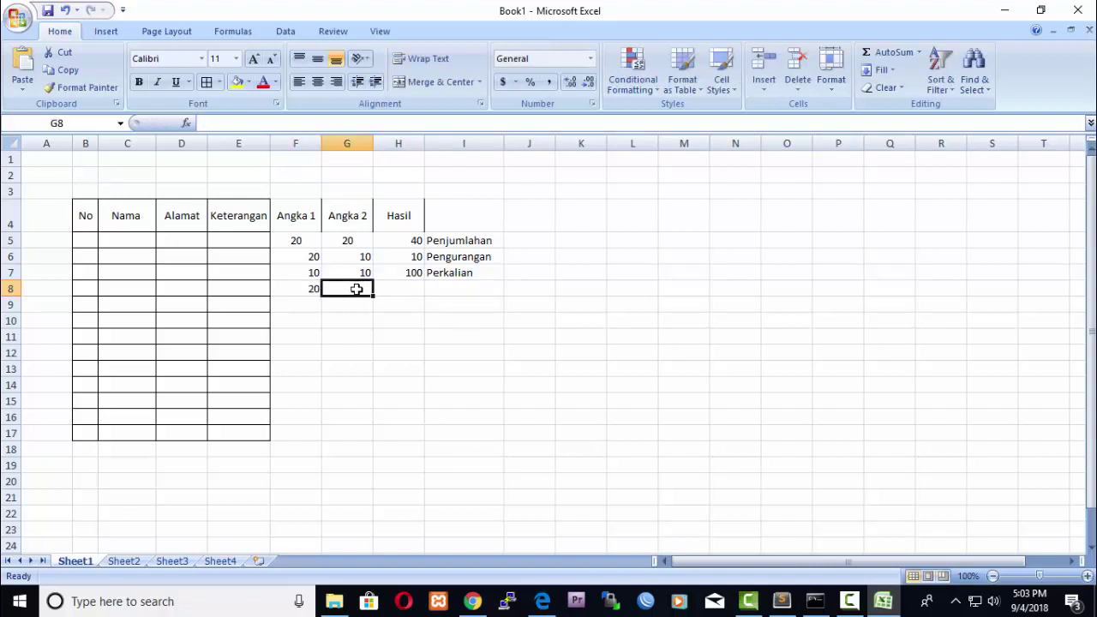
text(2)
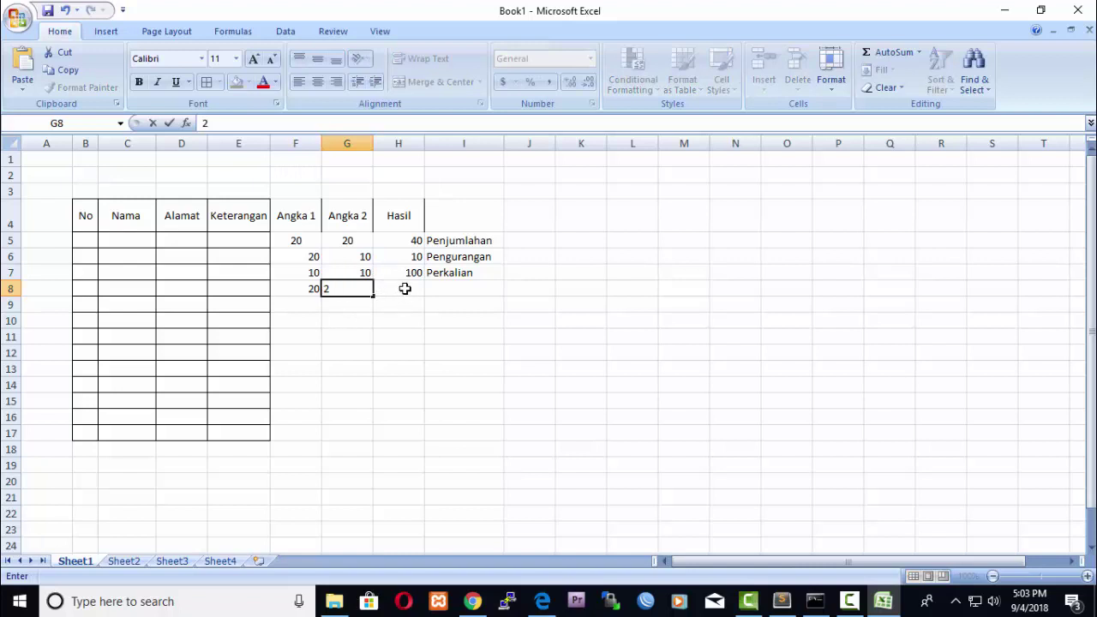
click(404, 289)
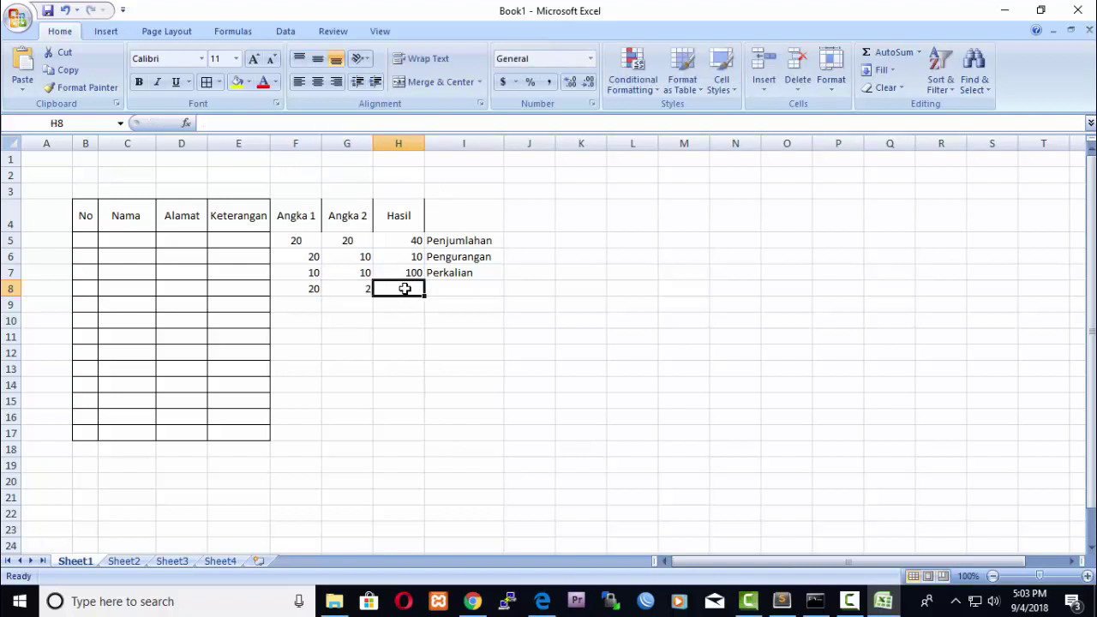
text(=)
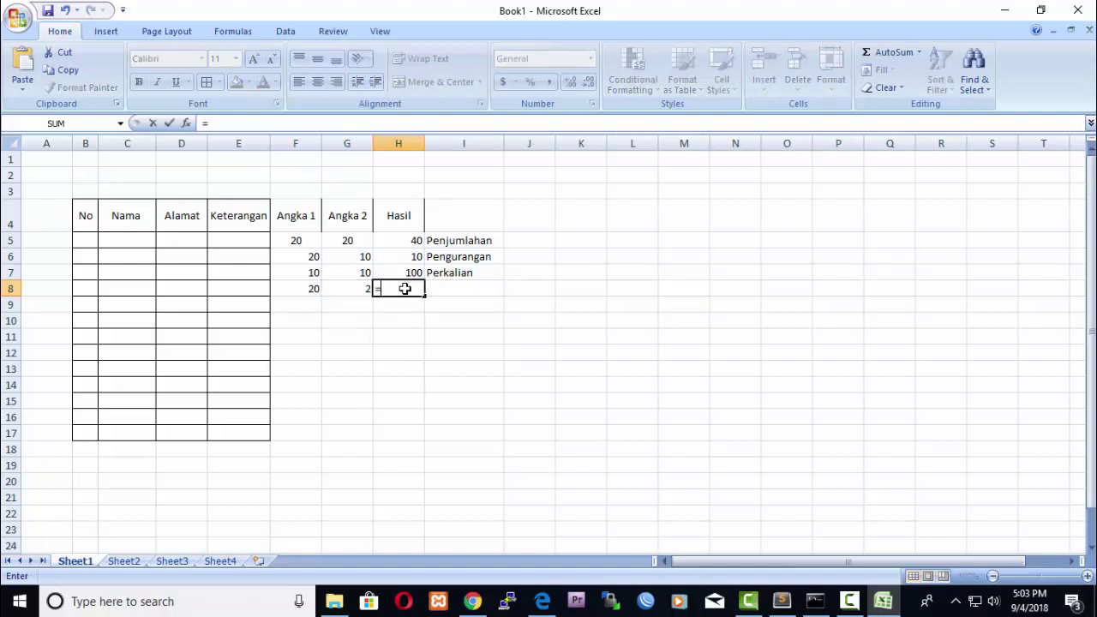
click(313, 288)
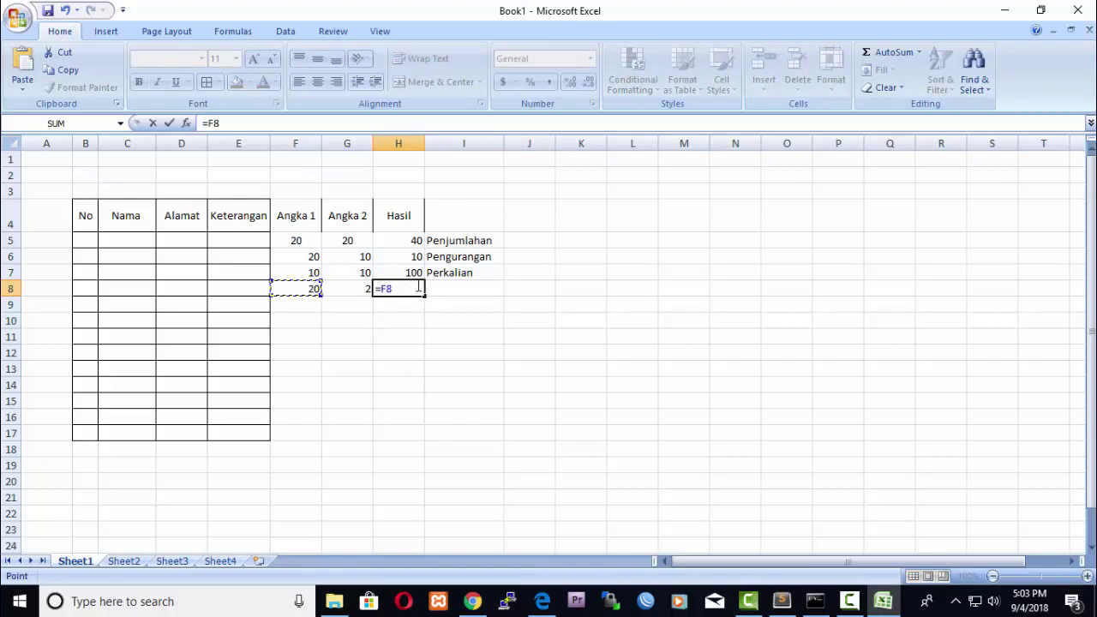
text(/)
click(357, 288)
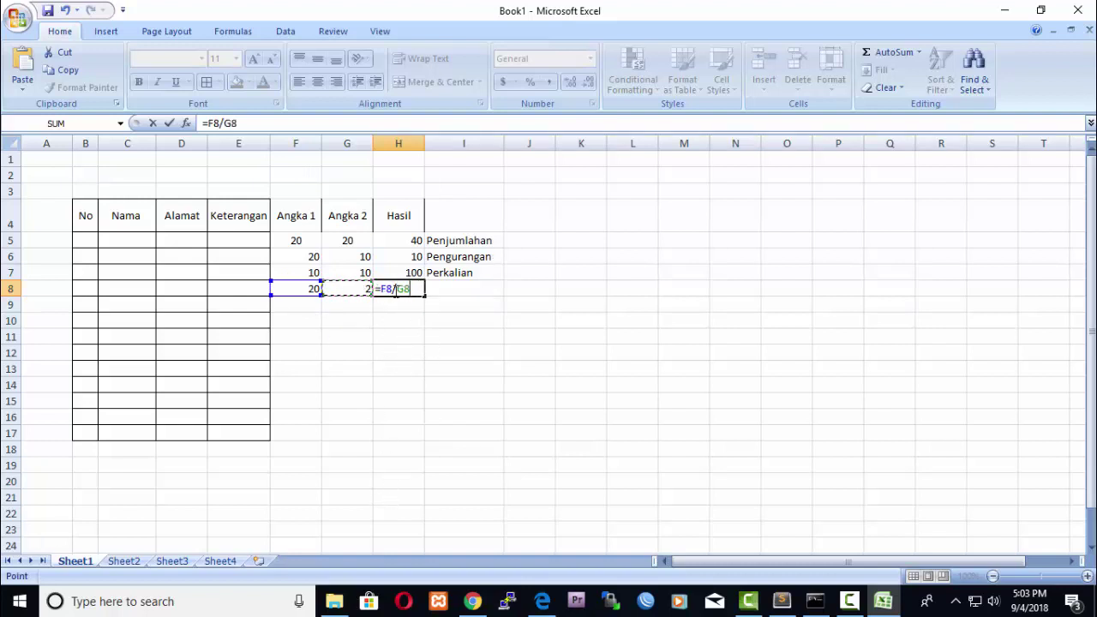
key(Return)
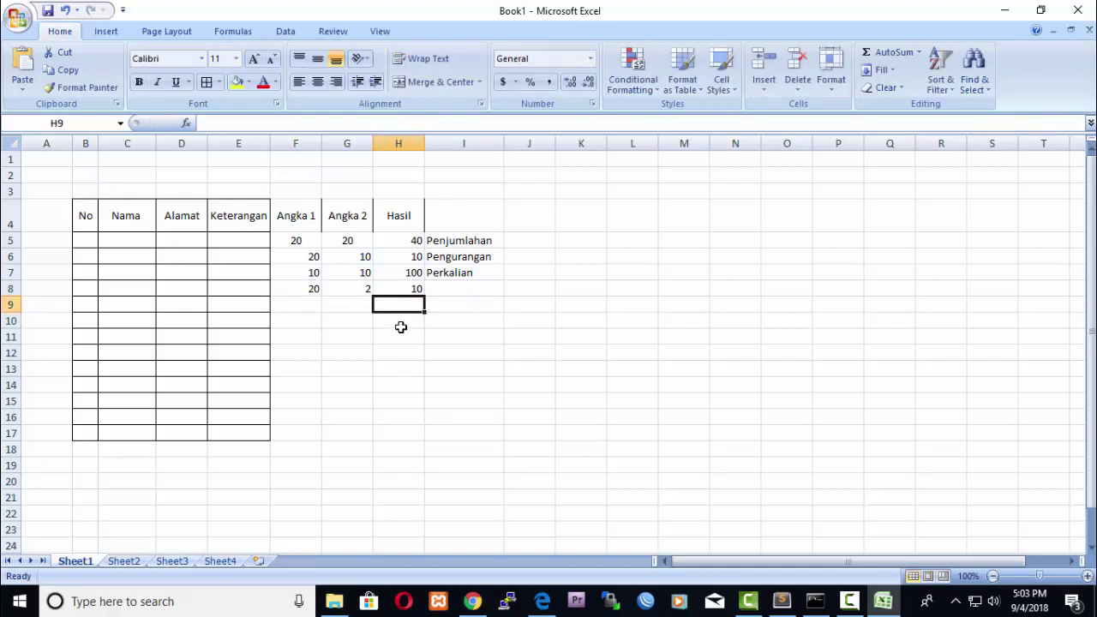
Label the division row Pembagian in I8.
click(445, 289)
text(Pembagian)
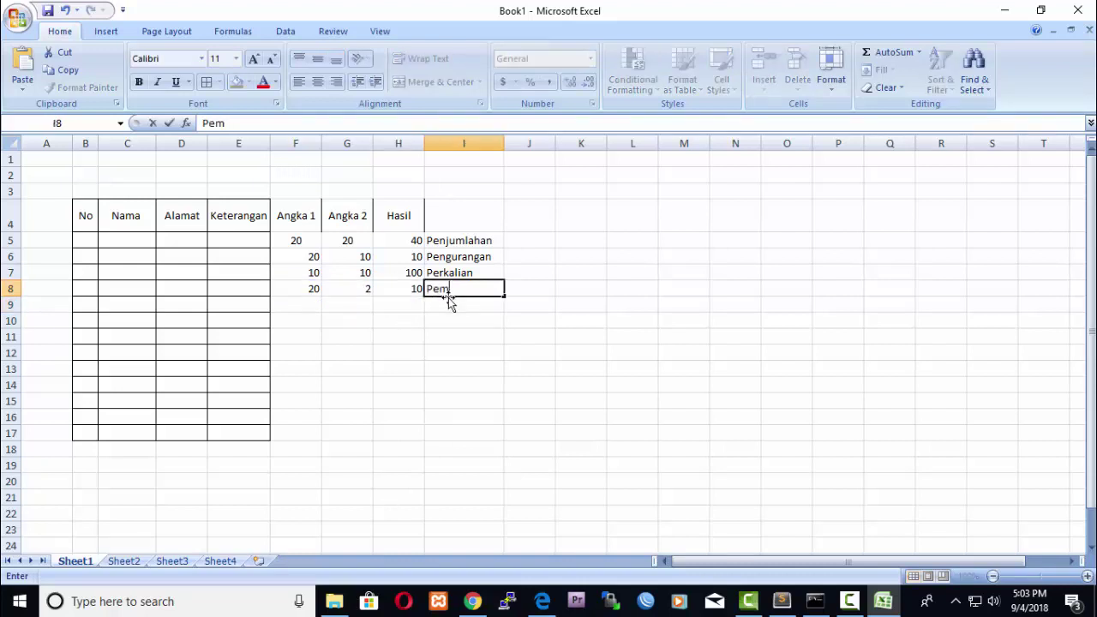
click(482, 334)
Center the numbers in F5:H8 horizontally and vertically.
click(314, 245)
key(shift+Right)
key(shift+Right)
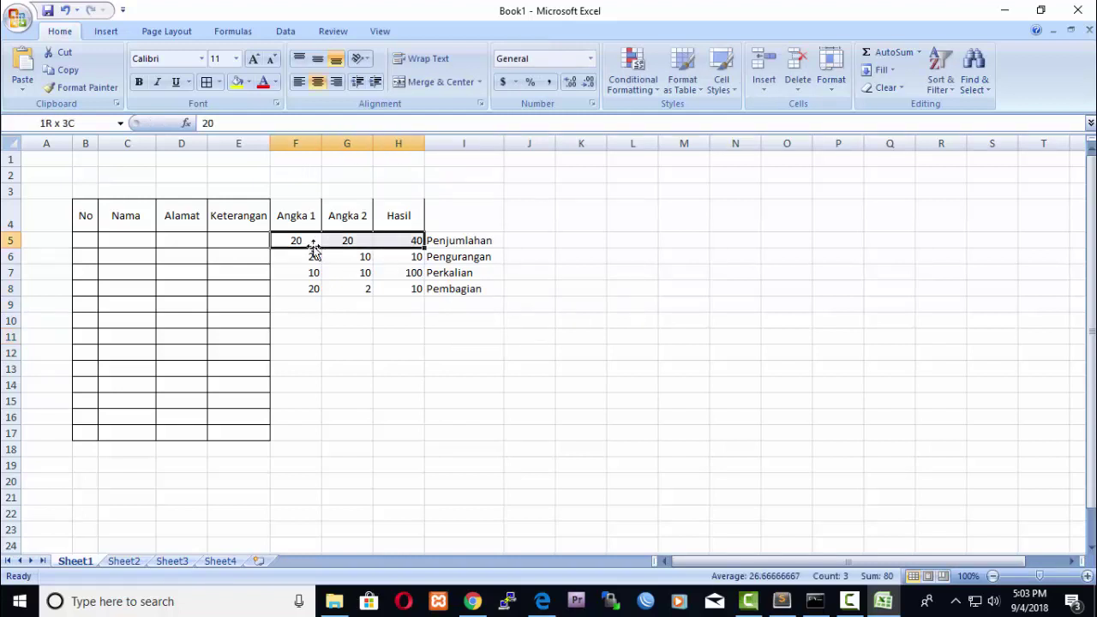
key(shift+Down)
key(shift+Down)
key(shift+Down)
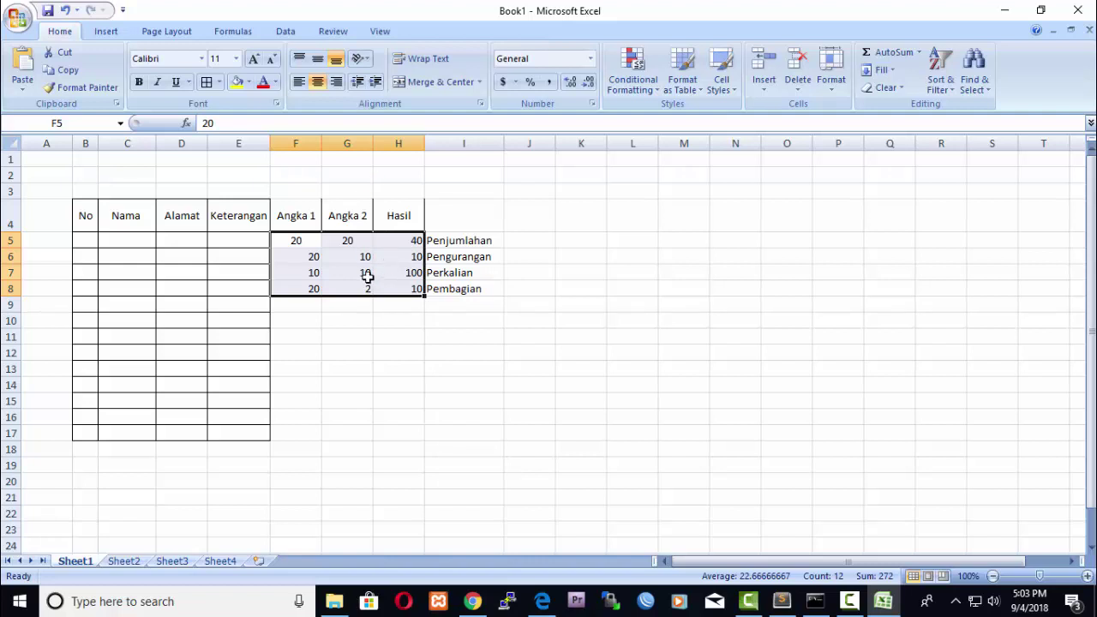
click(317, 82)
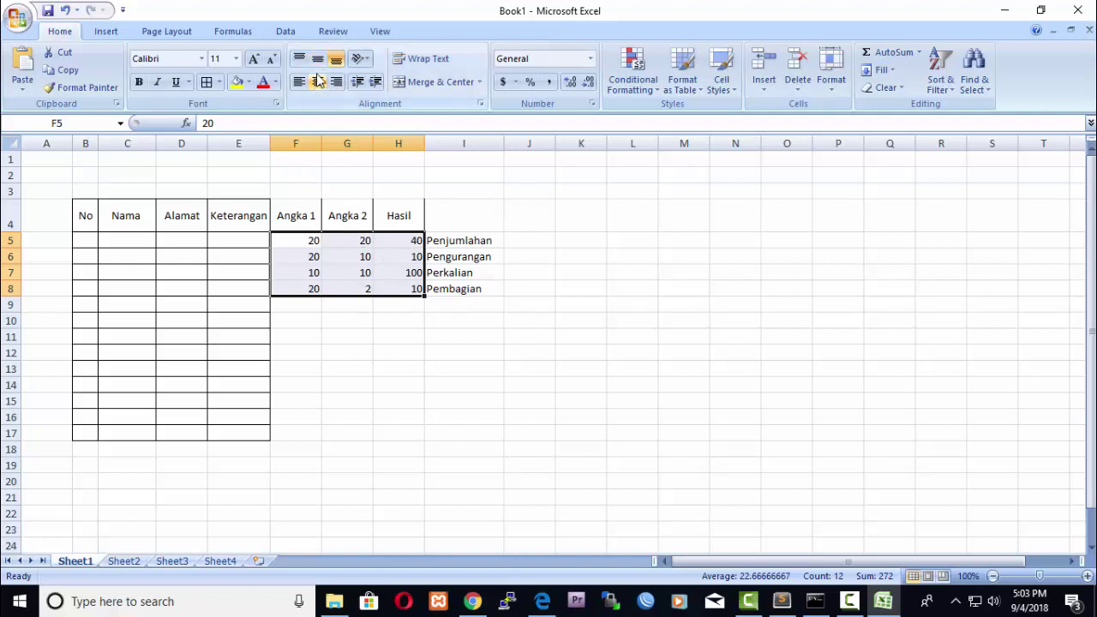
click(317, 58)
click(317, 81)
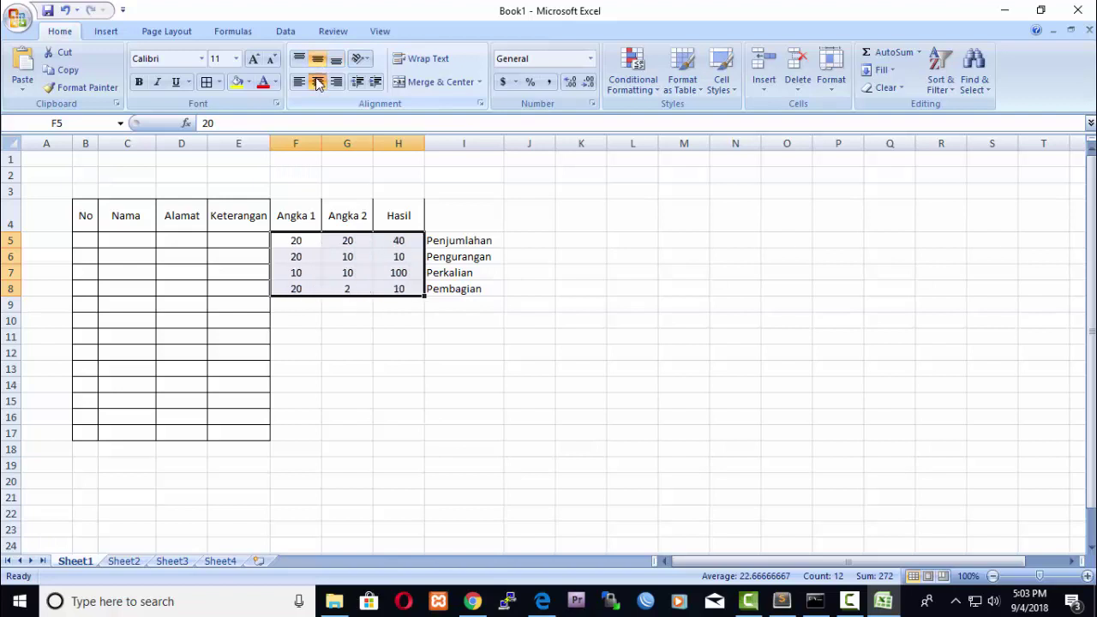
click(586, 342)
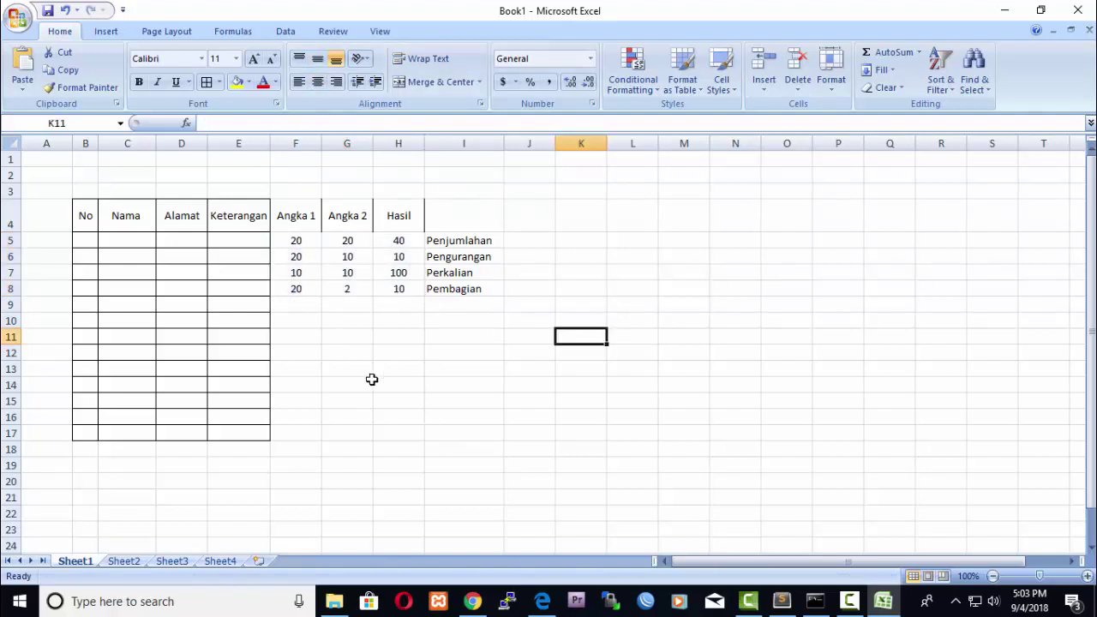
Apply All Borders to the F4:I8 table block.
click(301, 218)
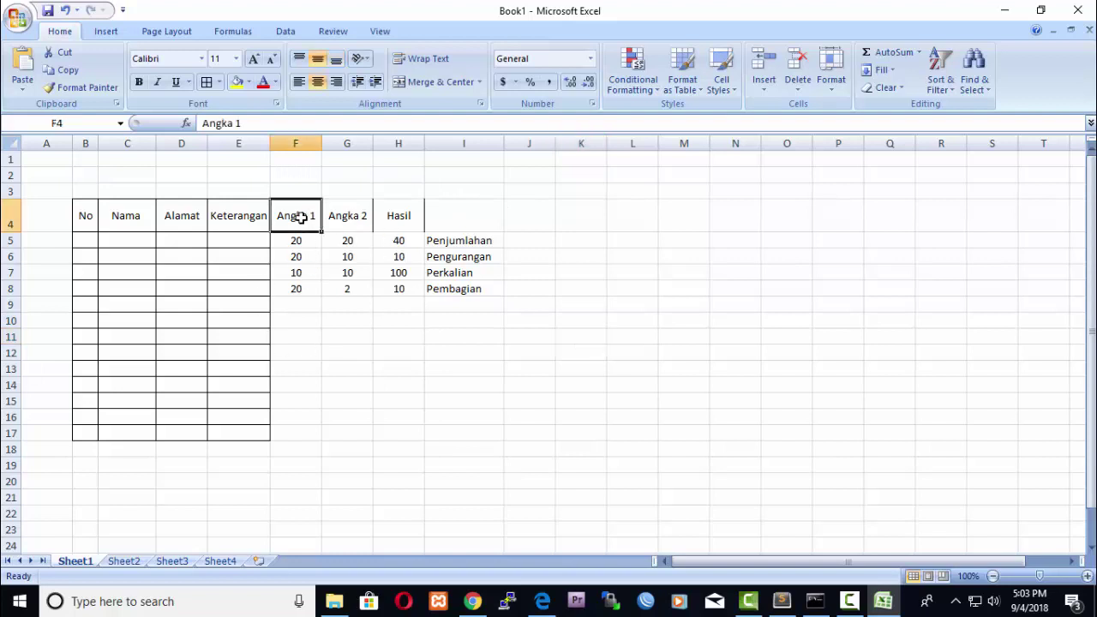
key(shift+Right)
key(shift+Right)
key(shift+Right)
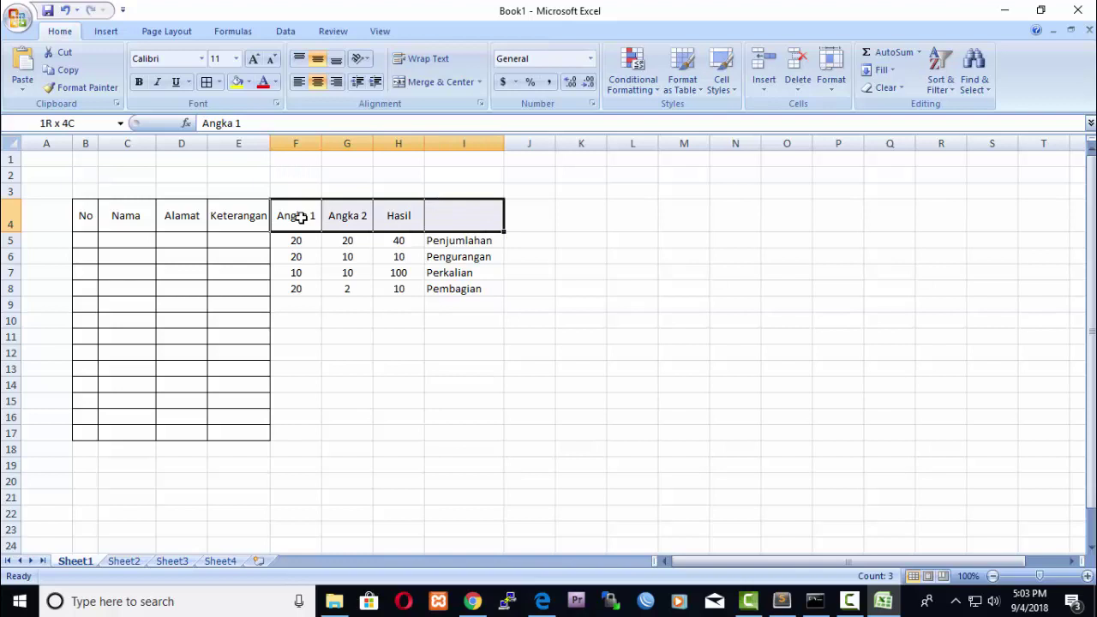
key(shift+Down)
key(shift+Down)
key(shift+Down)
key(shift+Down)
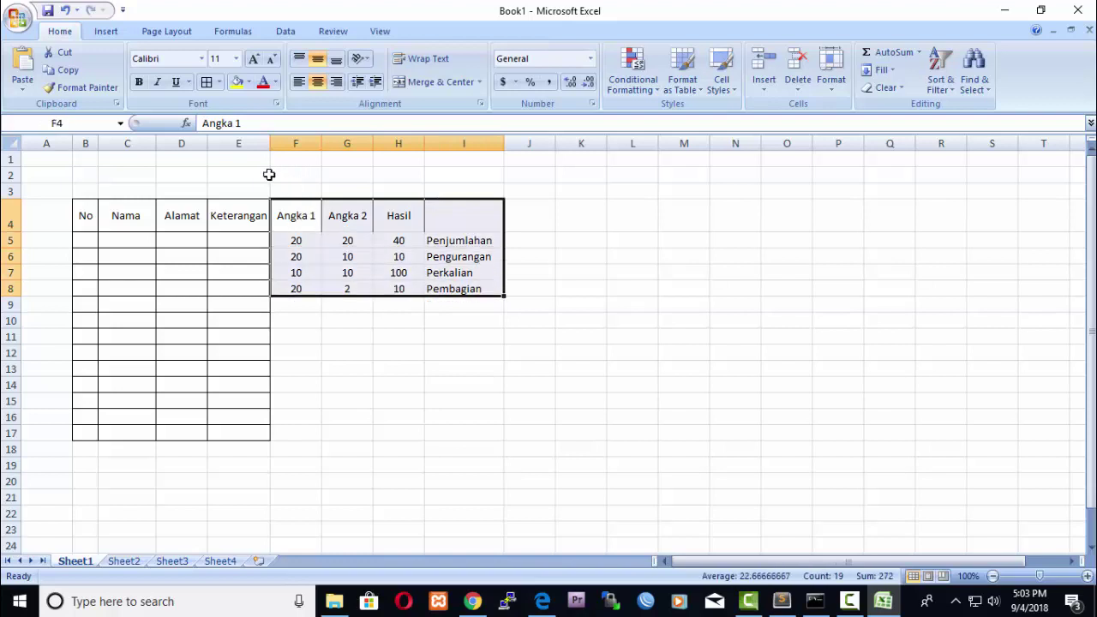
click(219, 85)
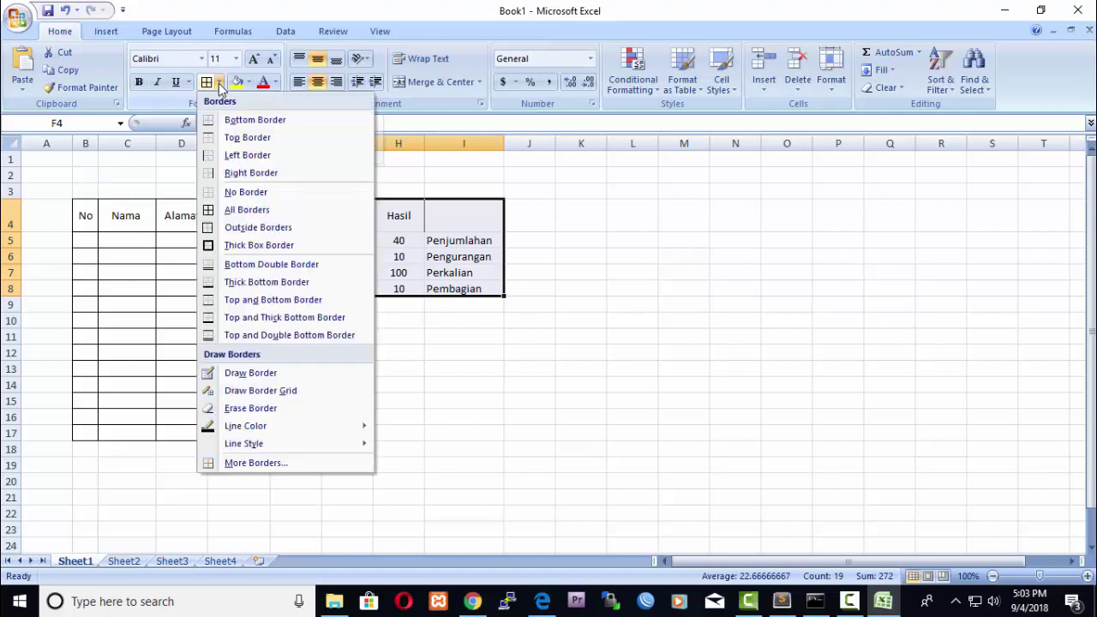
click(247, 210)
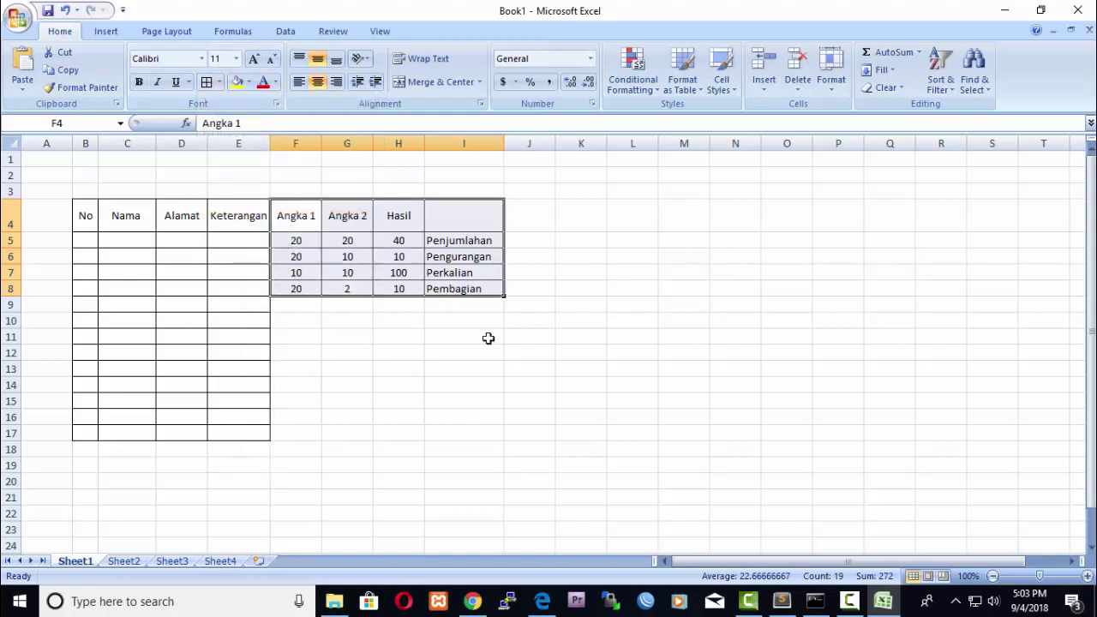
click(579, 367)
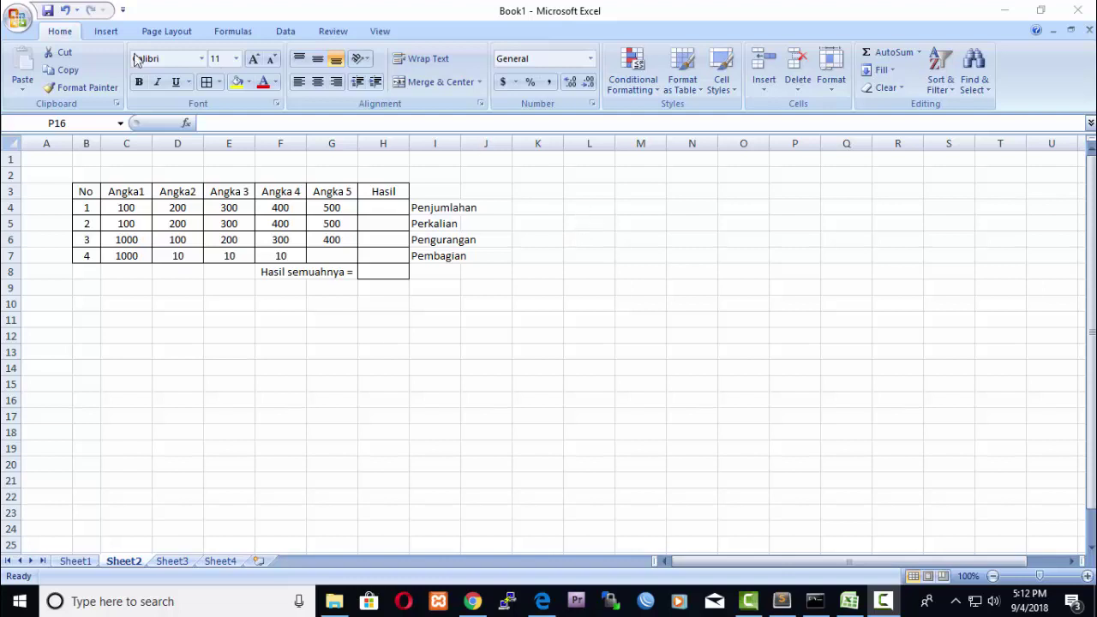
Select cell B1 on Sheet2 to hold a title.
click(97, 160)
Enter the title TUGAS : in B1 and make it bold at 14 pt.
text(TUGAS :)
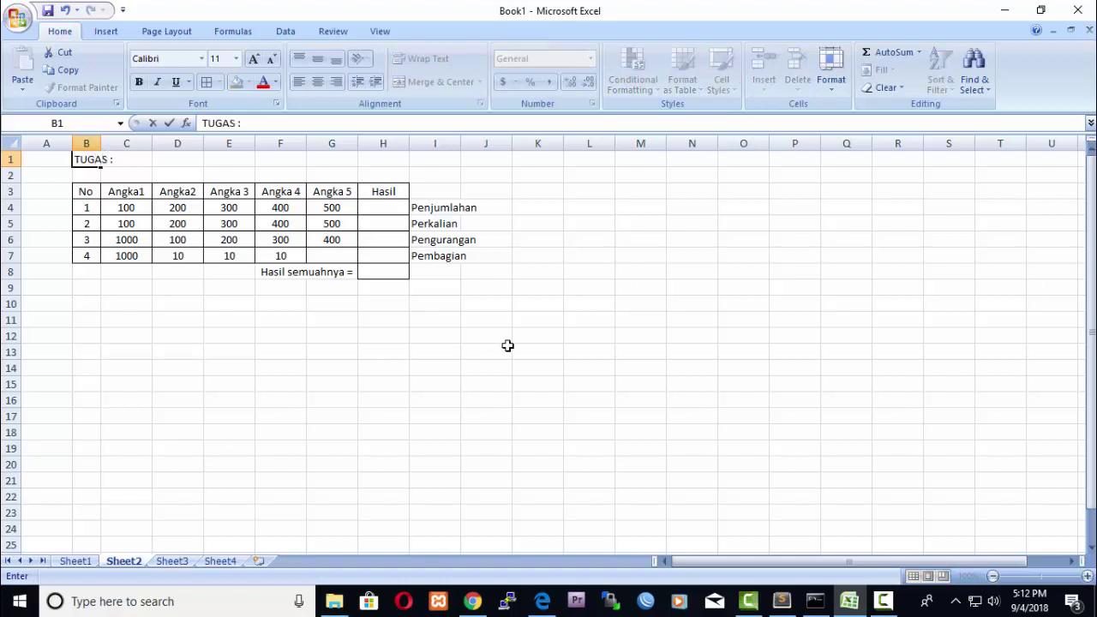
click(520, 340)
click(88, 176)
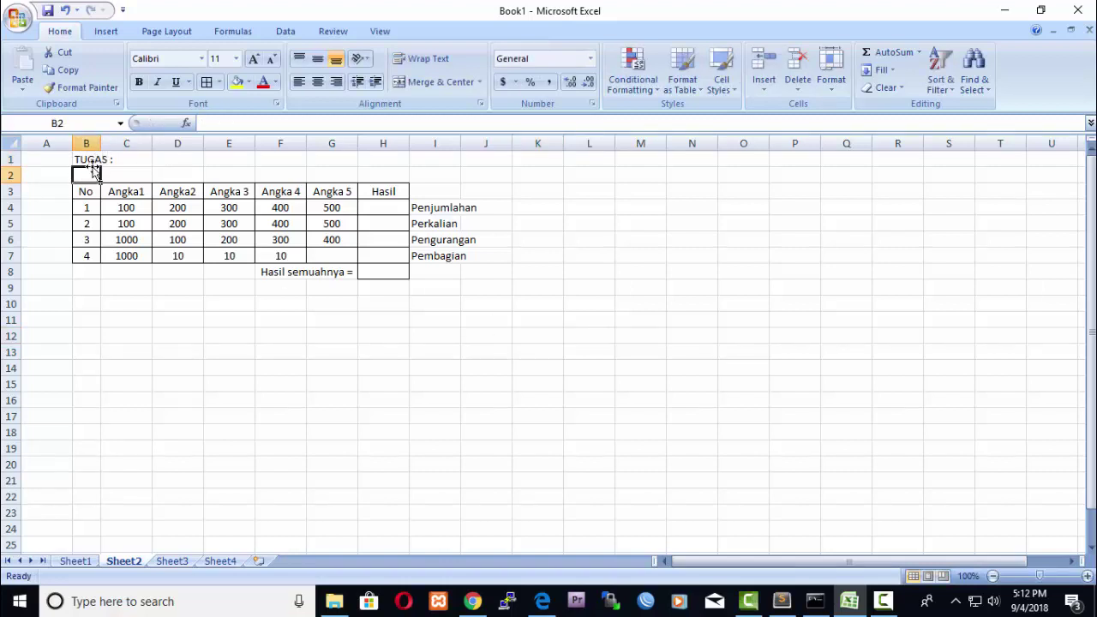
click(89, 159)
key(F2)
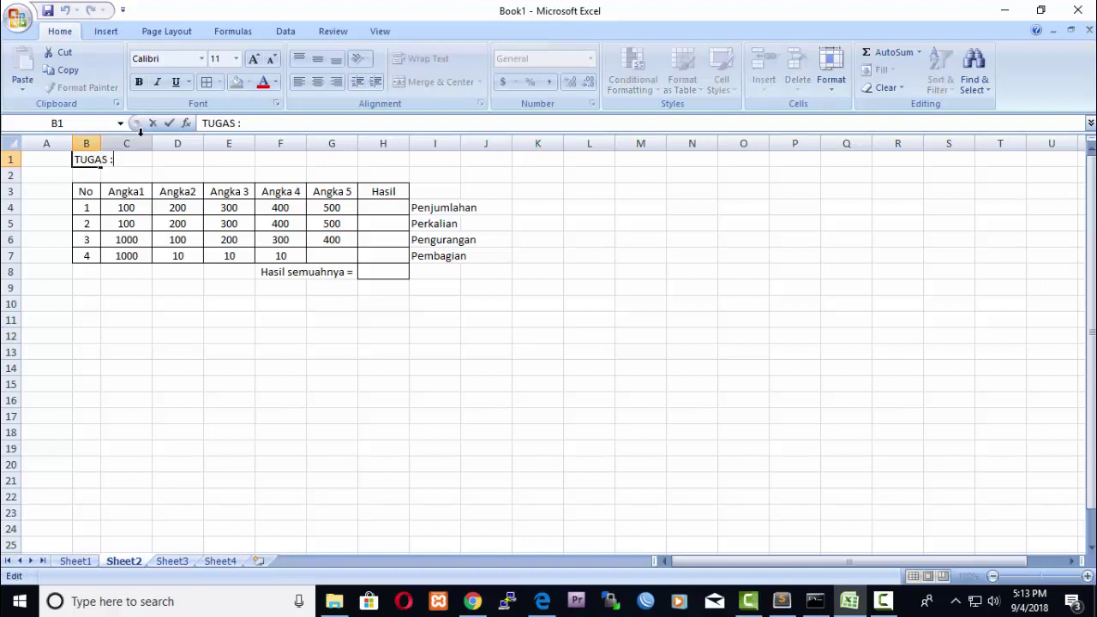
drag(115, 161, 73, 161)
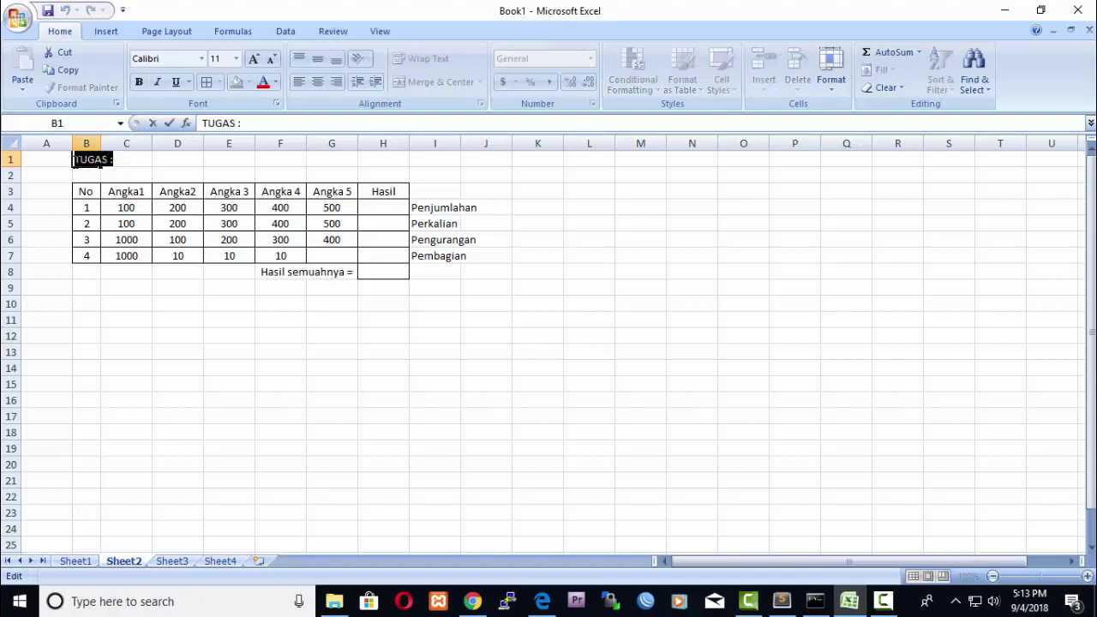
click(139, 82)
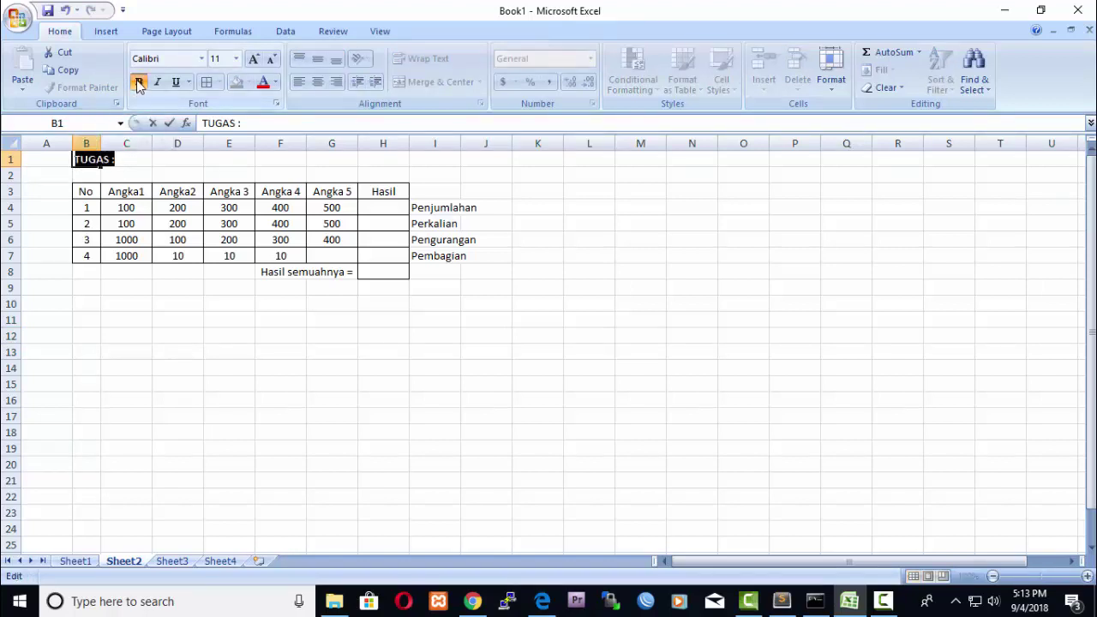
click(236, 58)
click(221, 141)
click(292, 317)
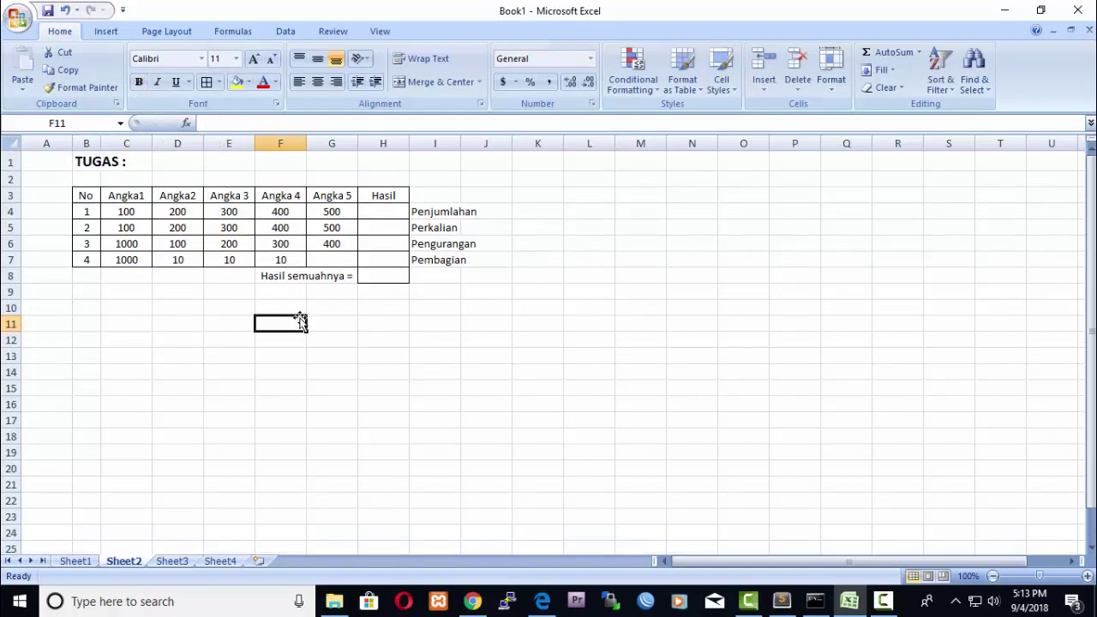
click(698, 386)
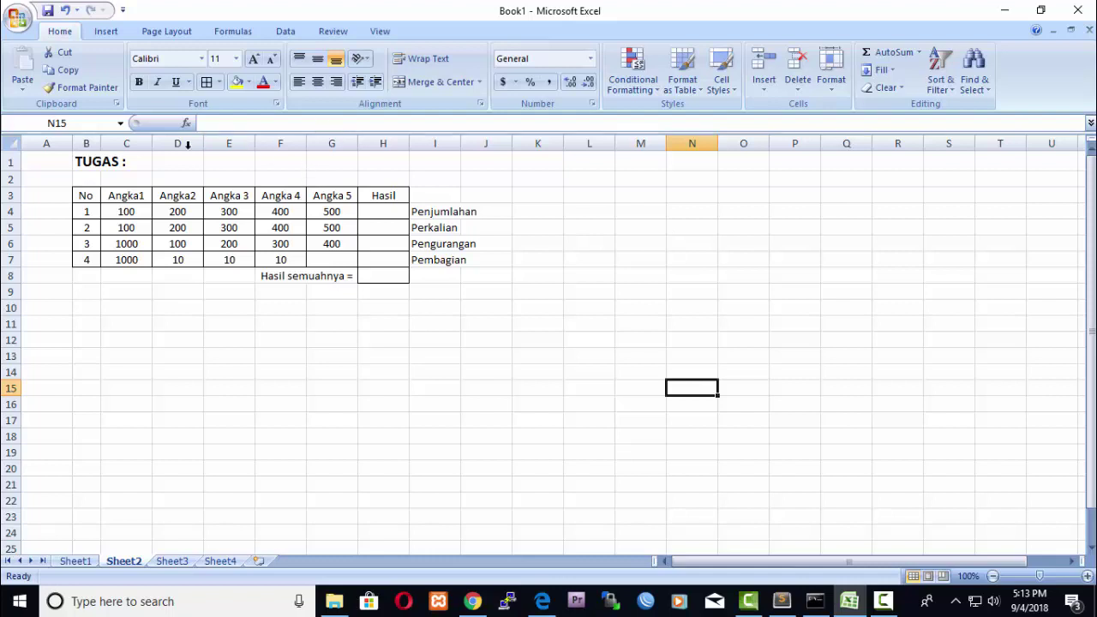
Make the header row B3:H3 bold.
click(86, 197)
drag(86, 196, 384, 196)
click(139, 83)
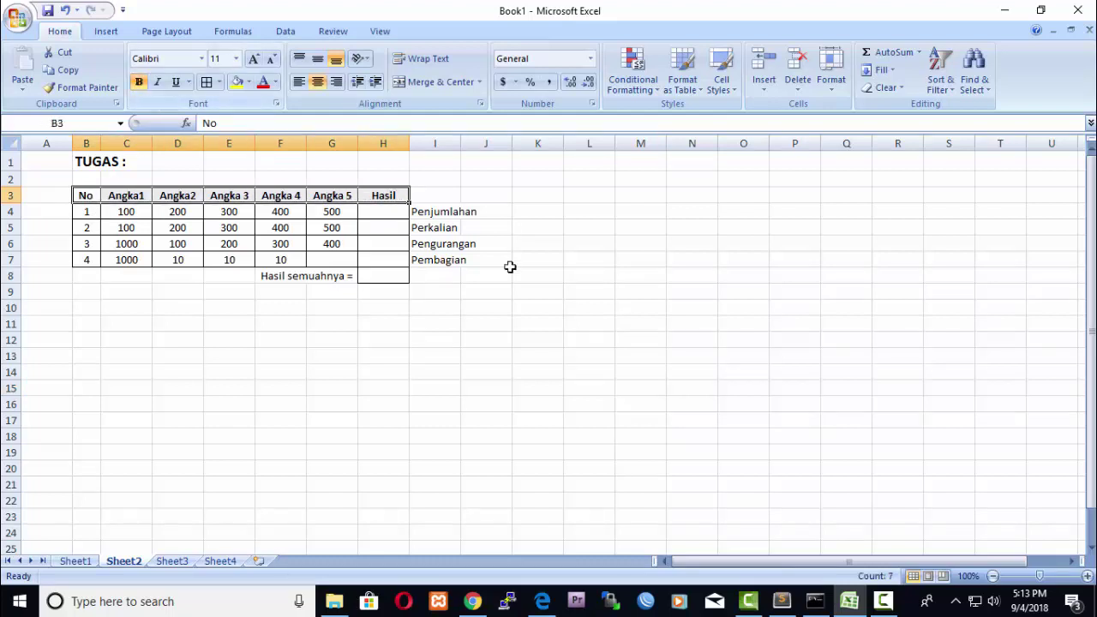
click(537, 276)
click(742, 370)
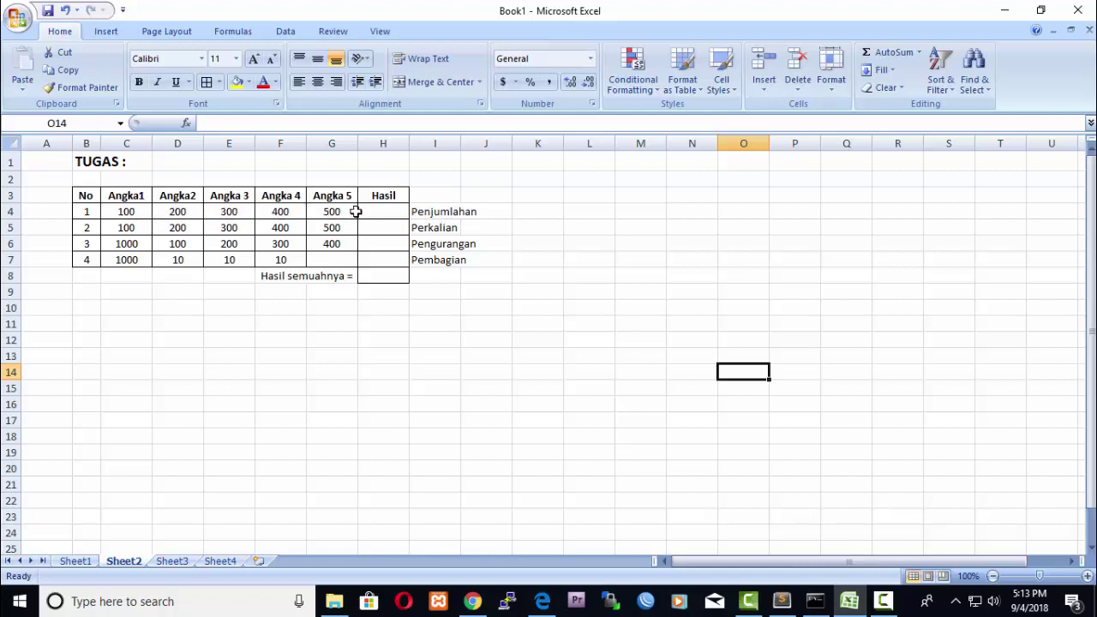
click(387, 213)
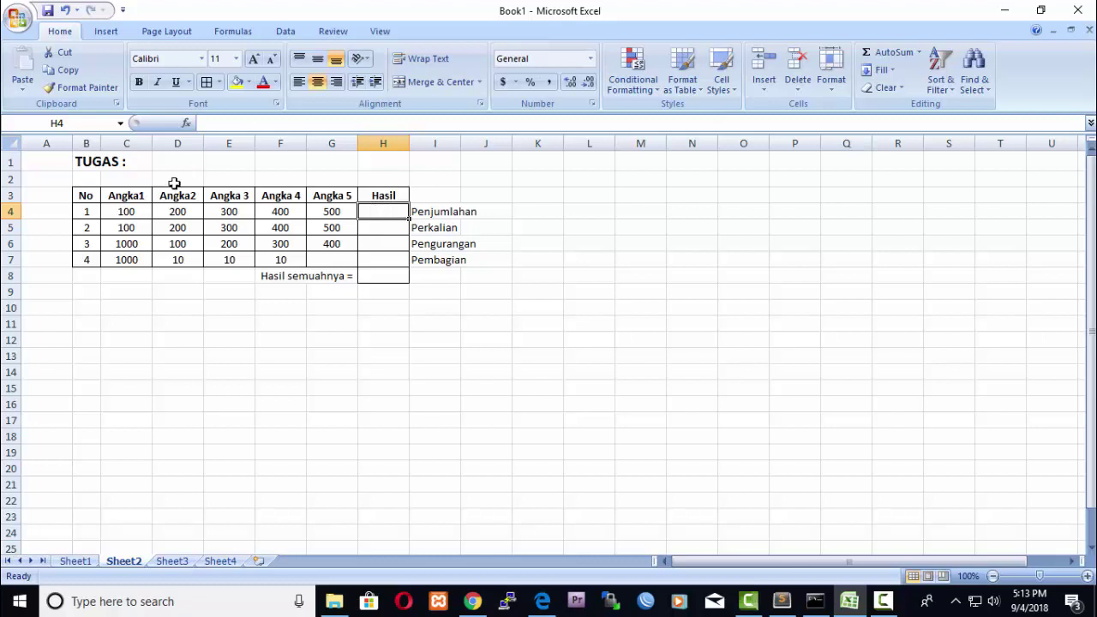
click(123, 227)
click(176, 226)
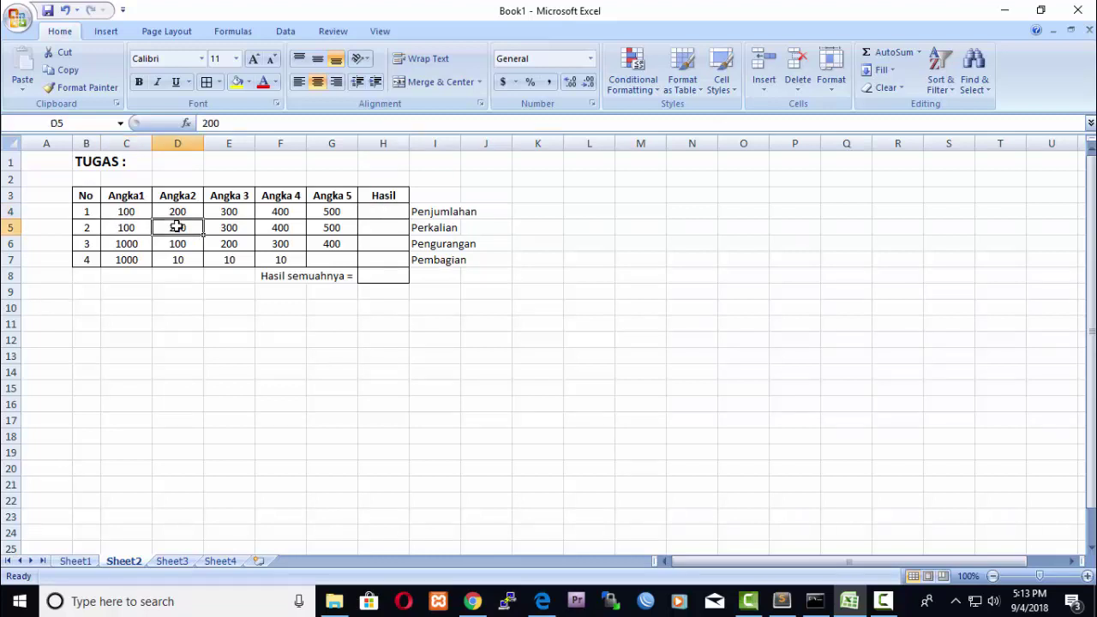
click(216, 229)
click(278, 226)
click(331, 226)
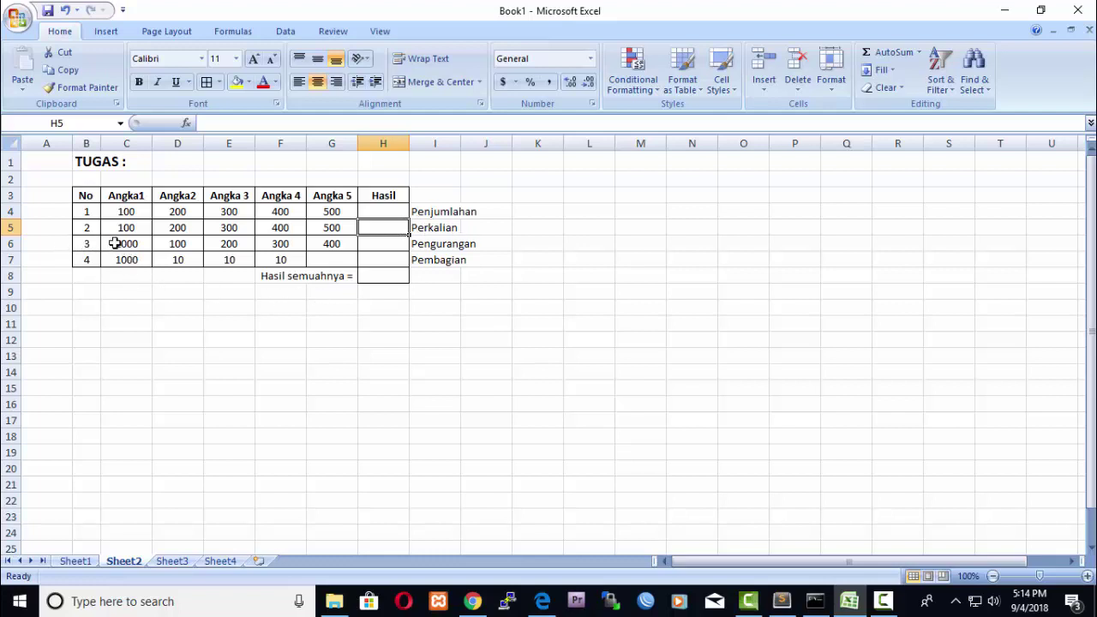
click(129, 244)
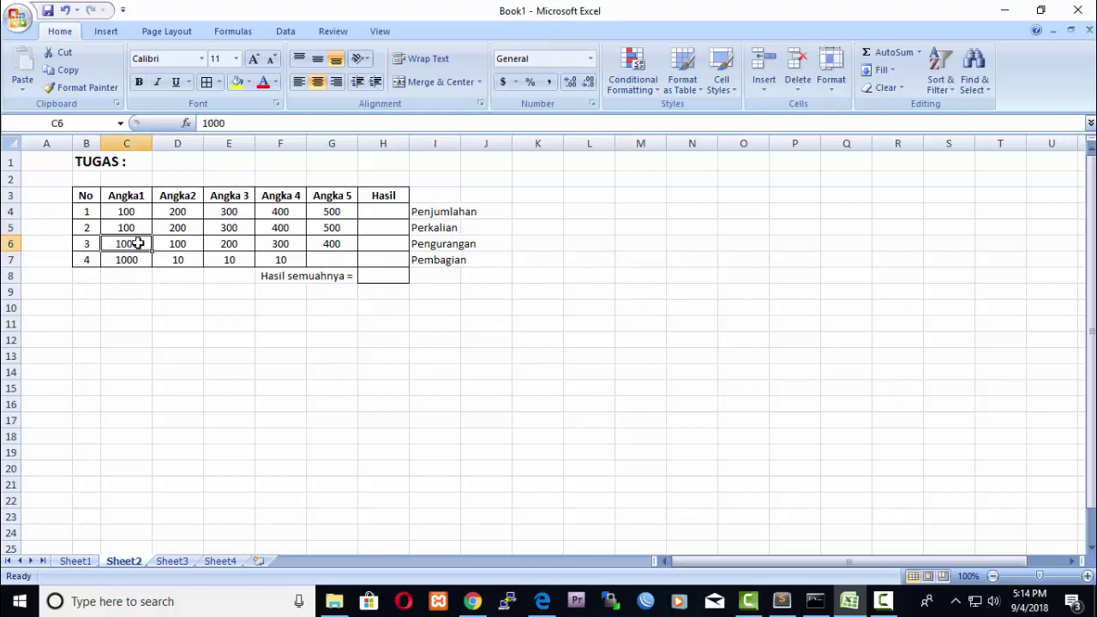
click(190, 244)
click(225, 243)
click(267, 243)
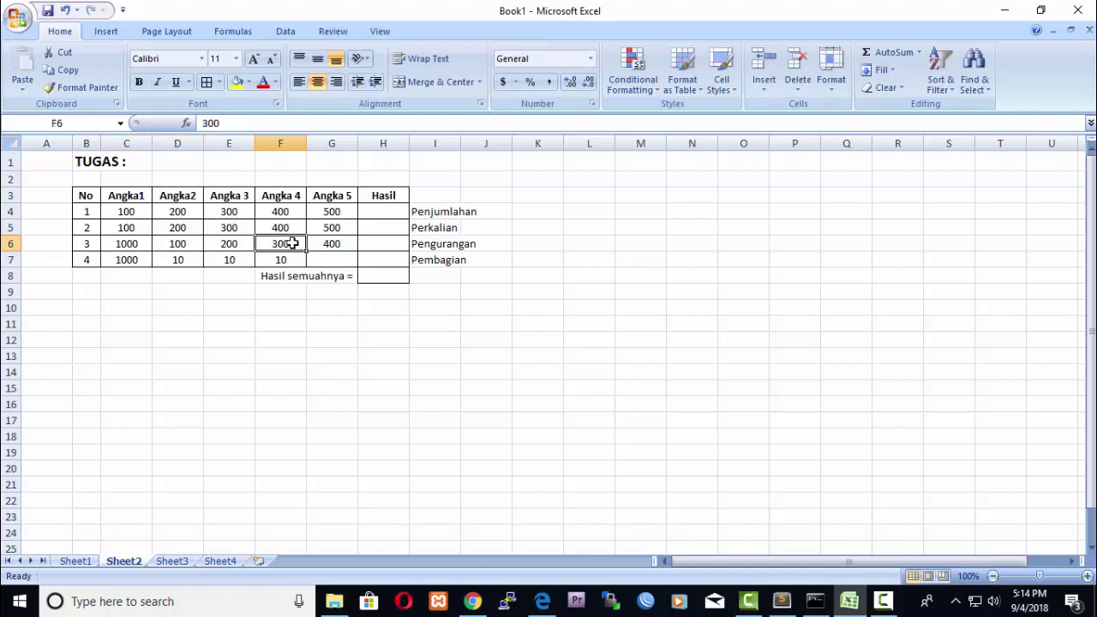
click(327, 244)
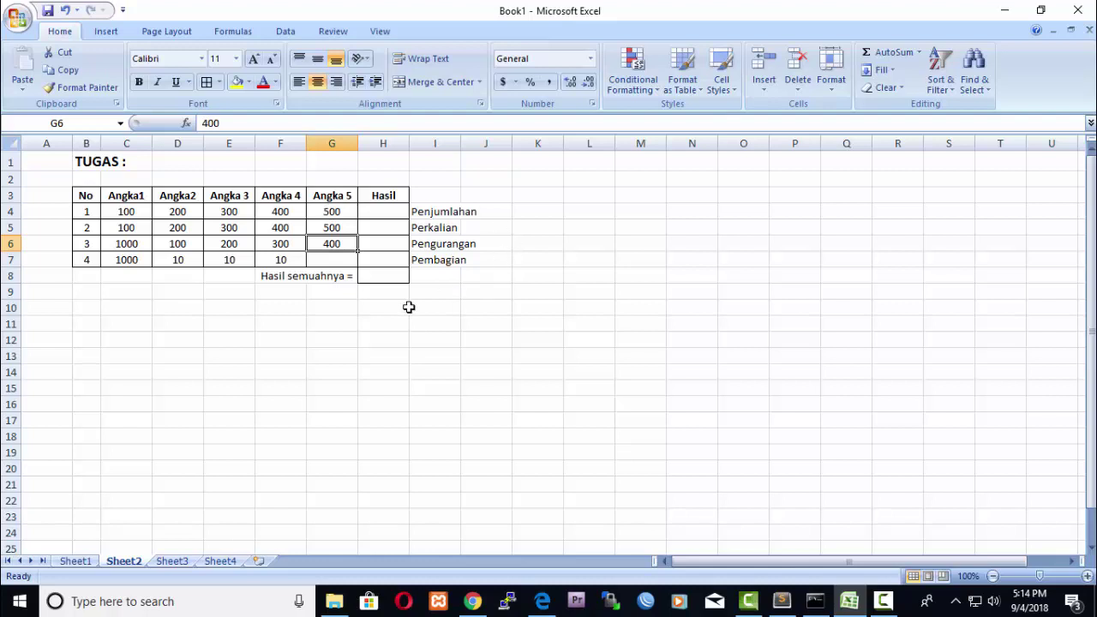
click(377, 244)
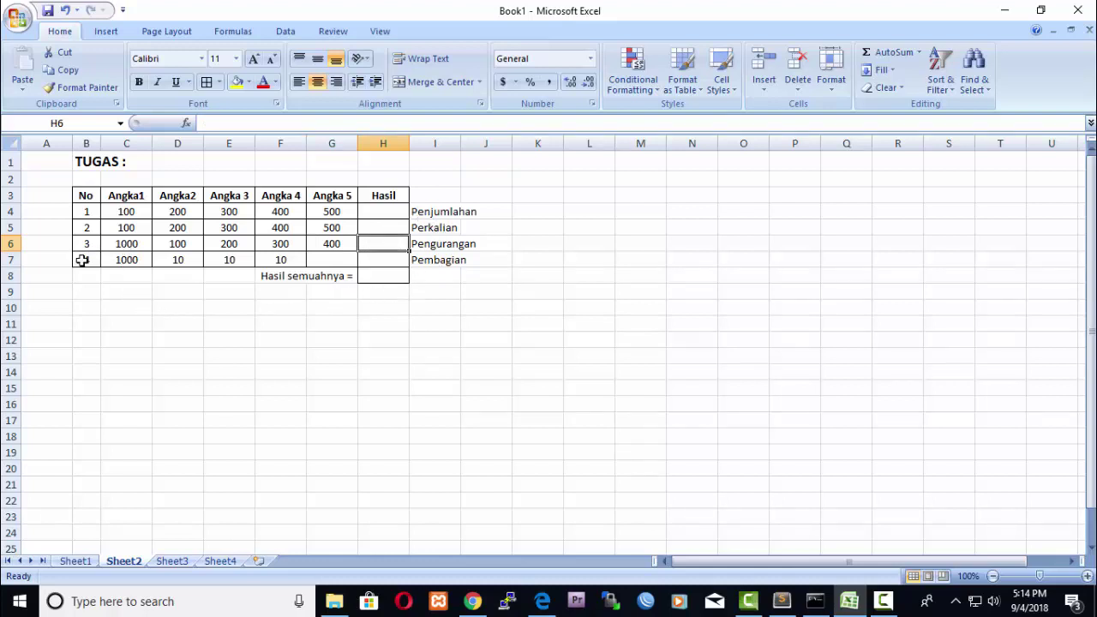
click(133, 259)
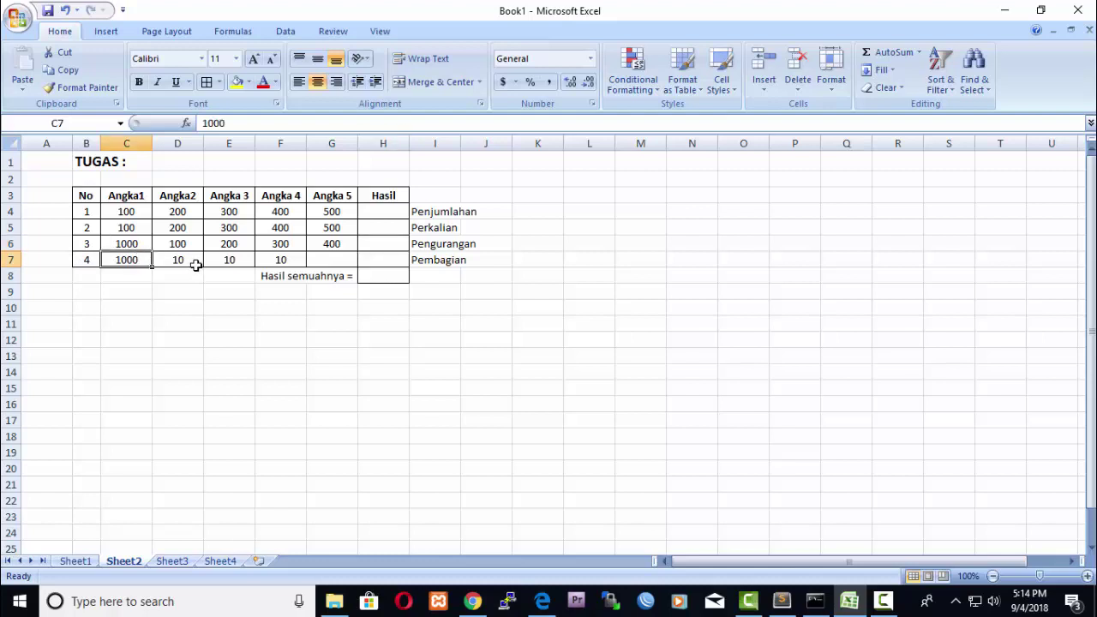
click(193, 259)
click(223, 256)
click(270, 255)
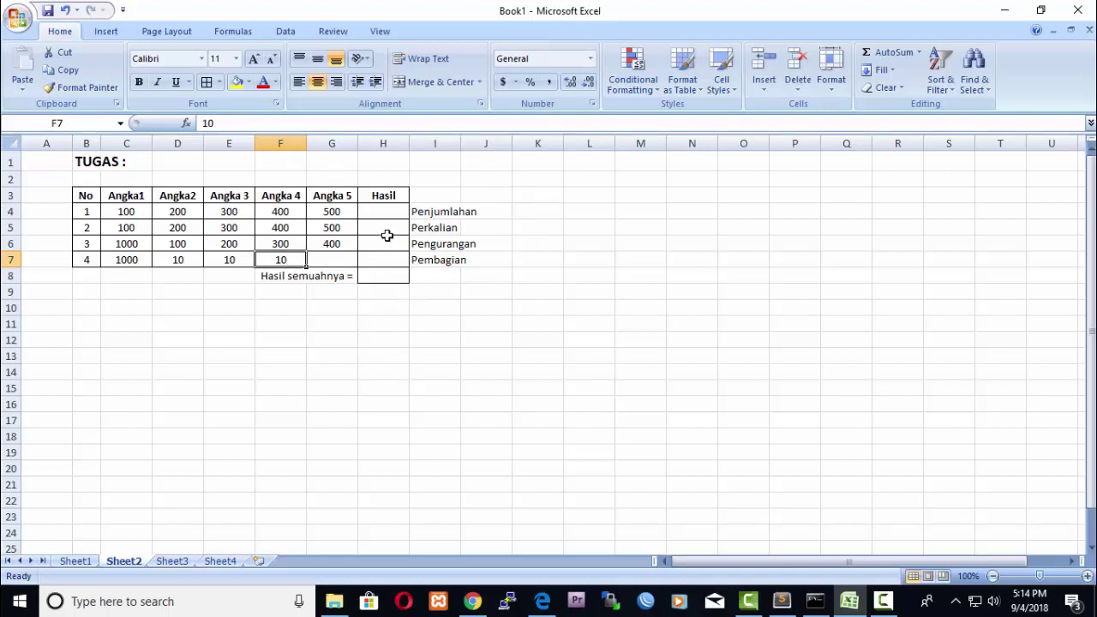
click(388, 261)
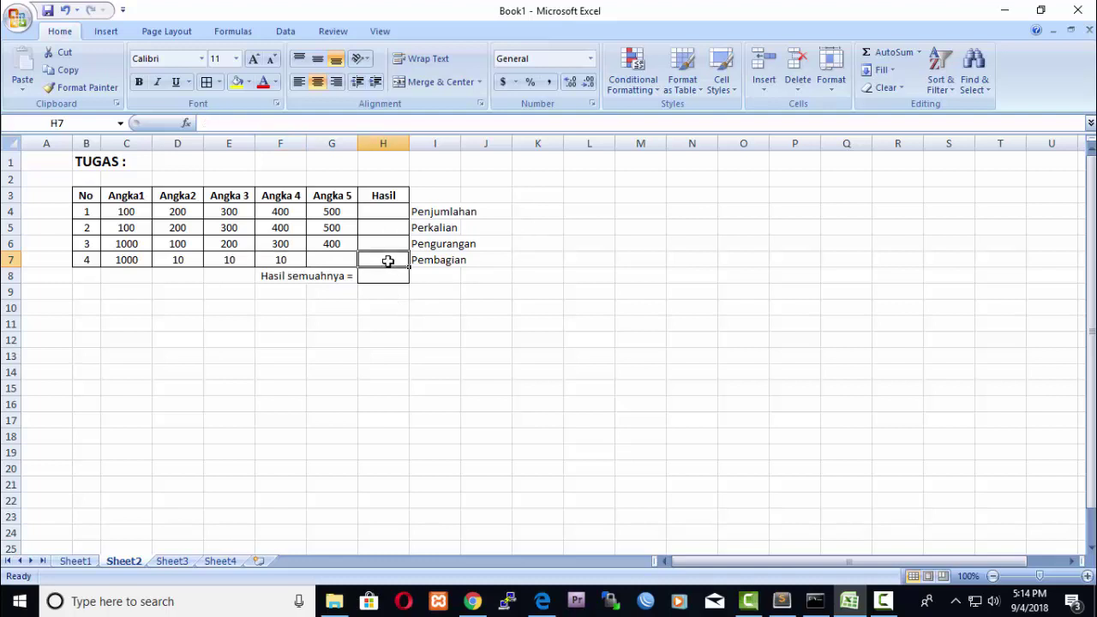
click(404, 212)
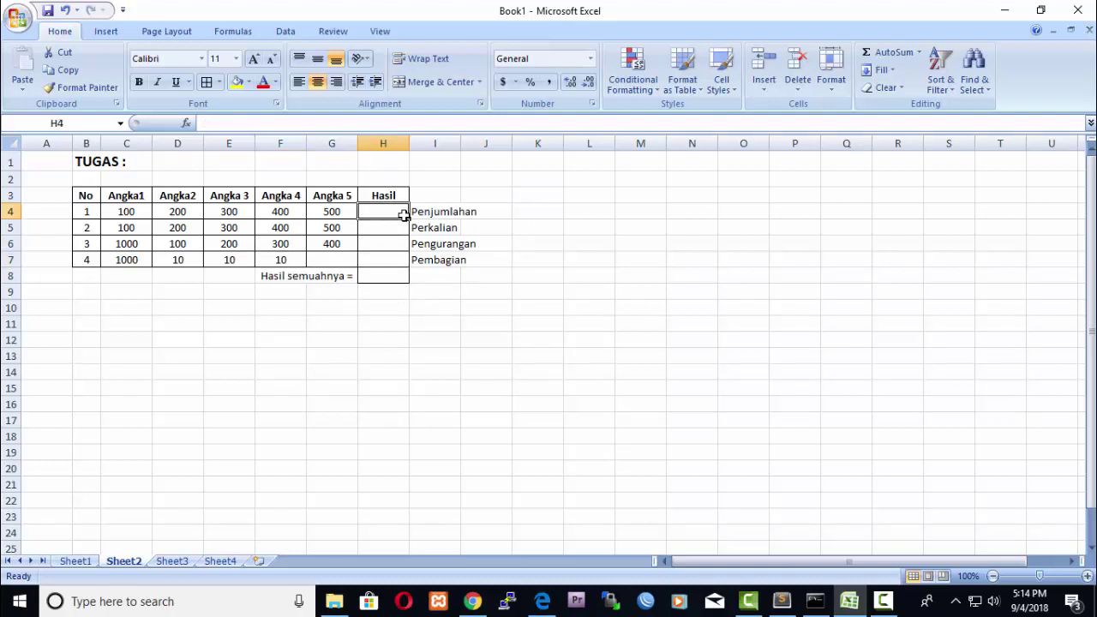
drag(408, 209, 386, 260)
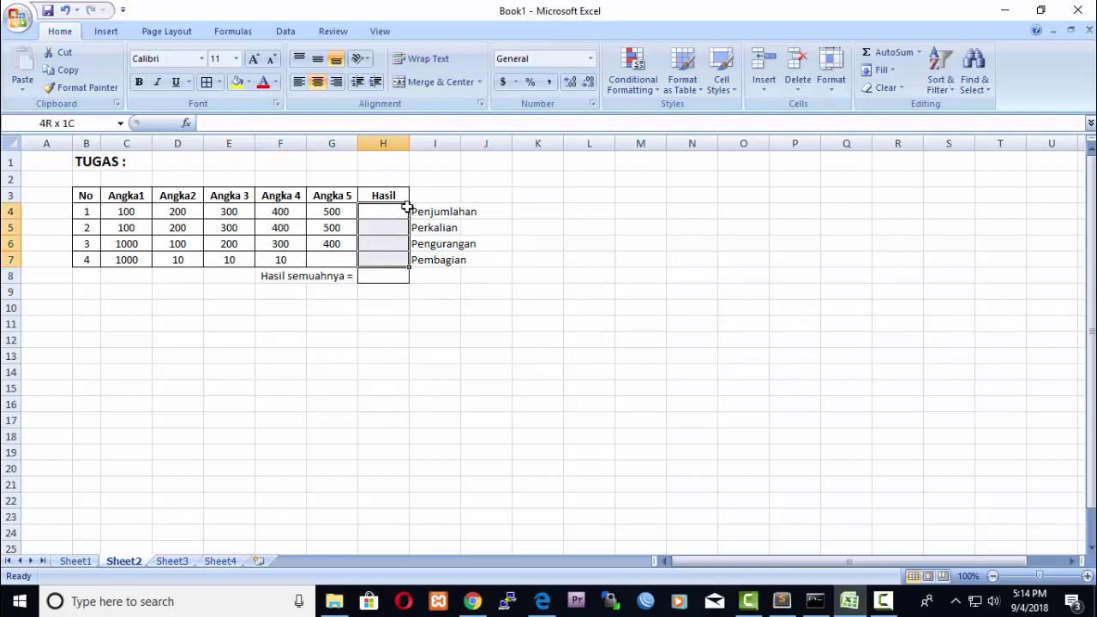
drag(408, 208, 408, 208)
click(393, 211)
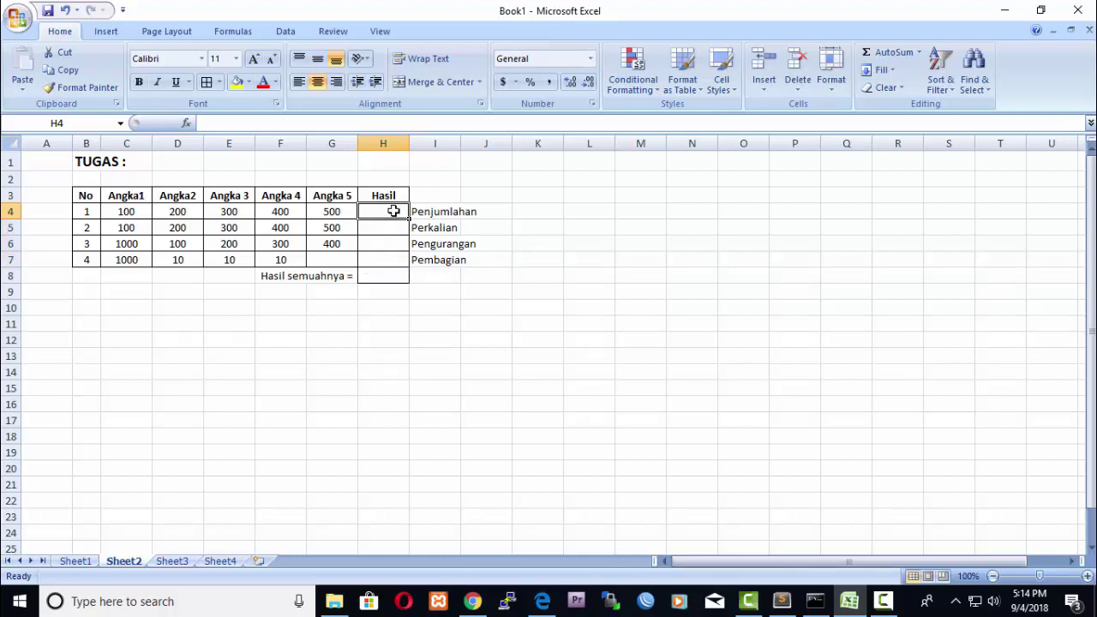
click(387, 229)
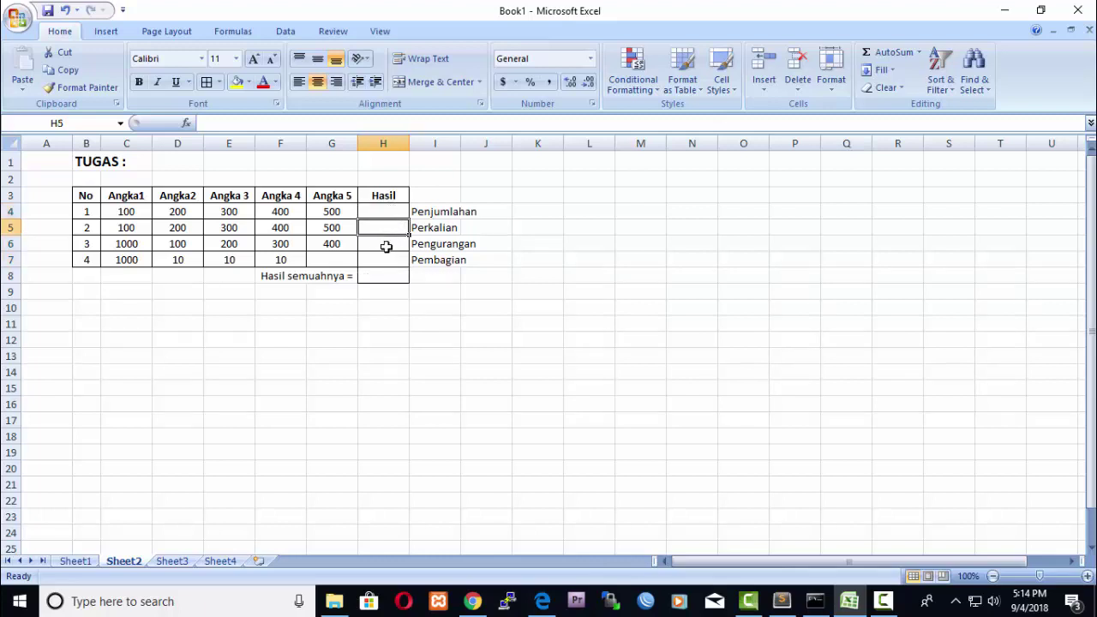
click(386, 247)
click(389, 262)
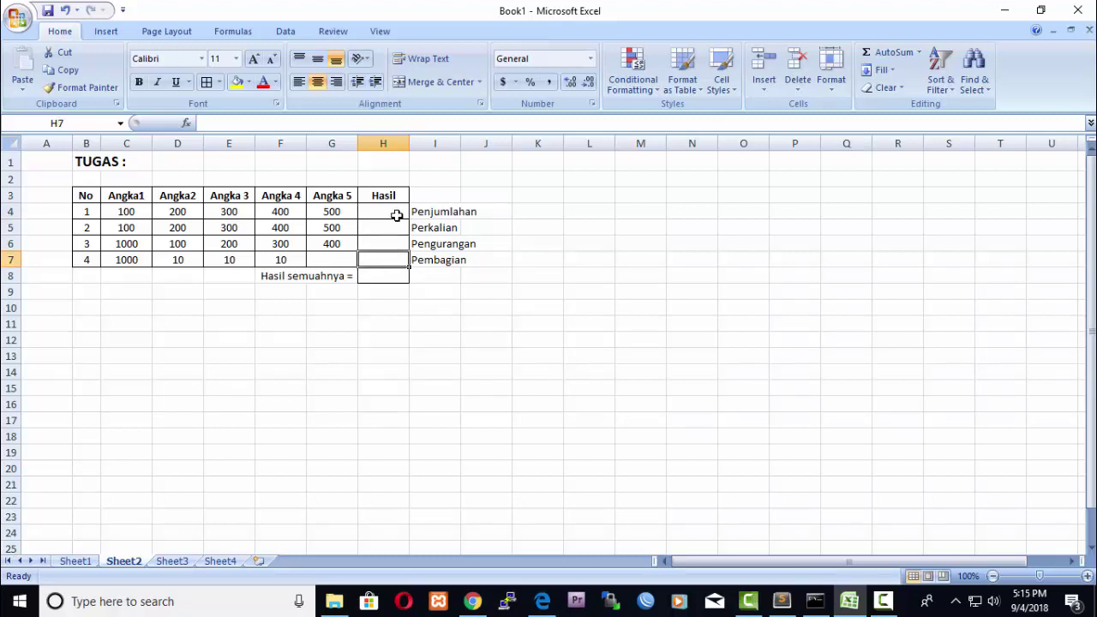
click(368, 276)
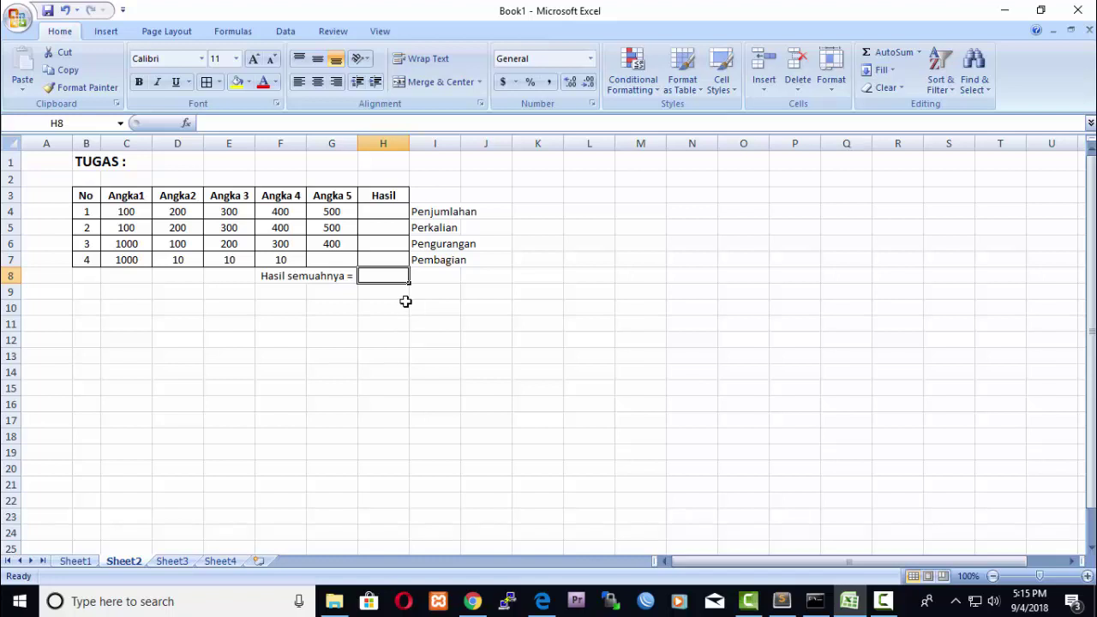
Type an instruction note about automatic addition formulas in Excel into C11.
click(124, 324)
text(-)
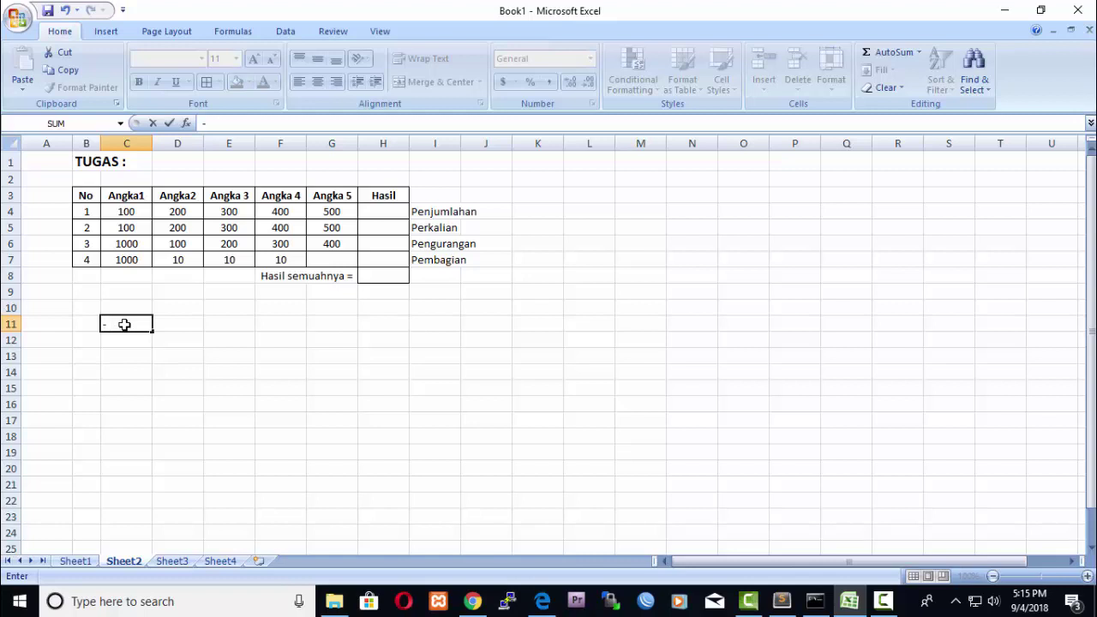
text( Mencari rumusa)
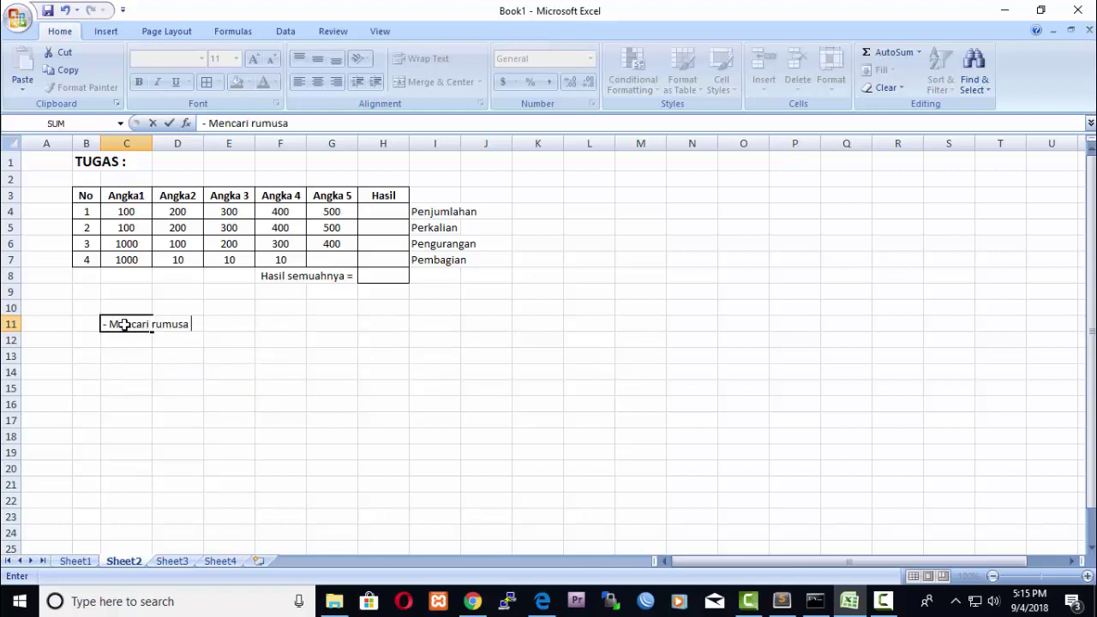
text( oto,atis)
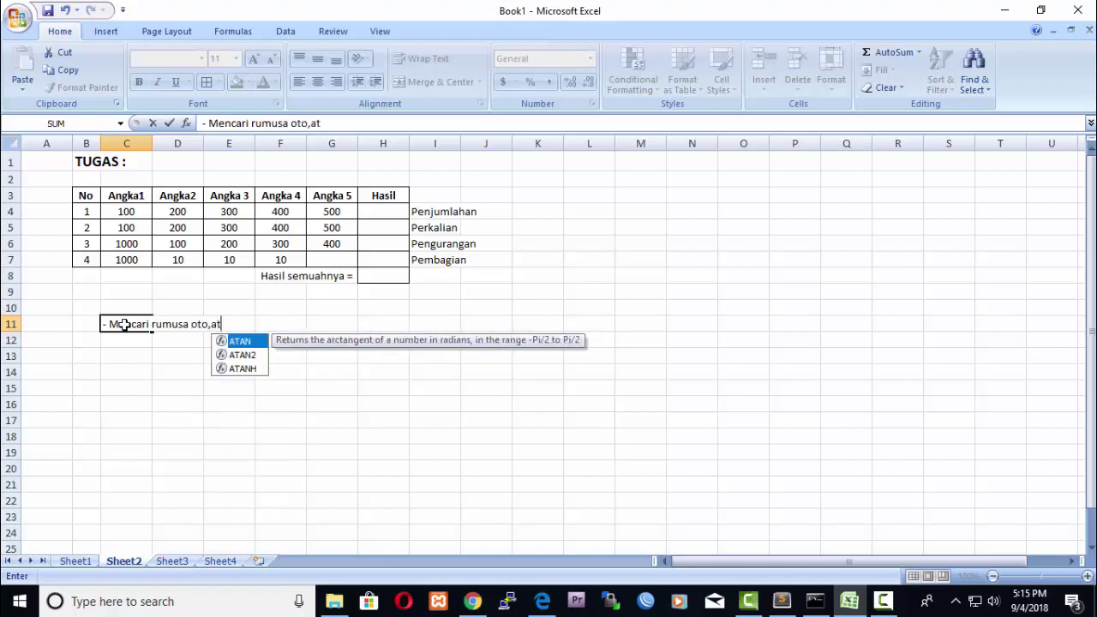
key(BackSpace)
key(BackSpace)
key(BackSpace)
key(BackSpace)
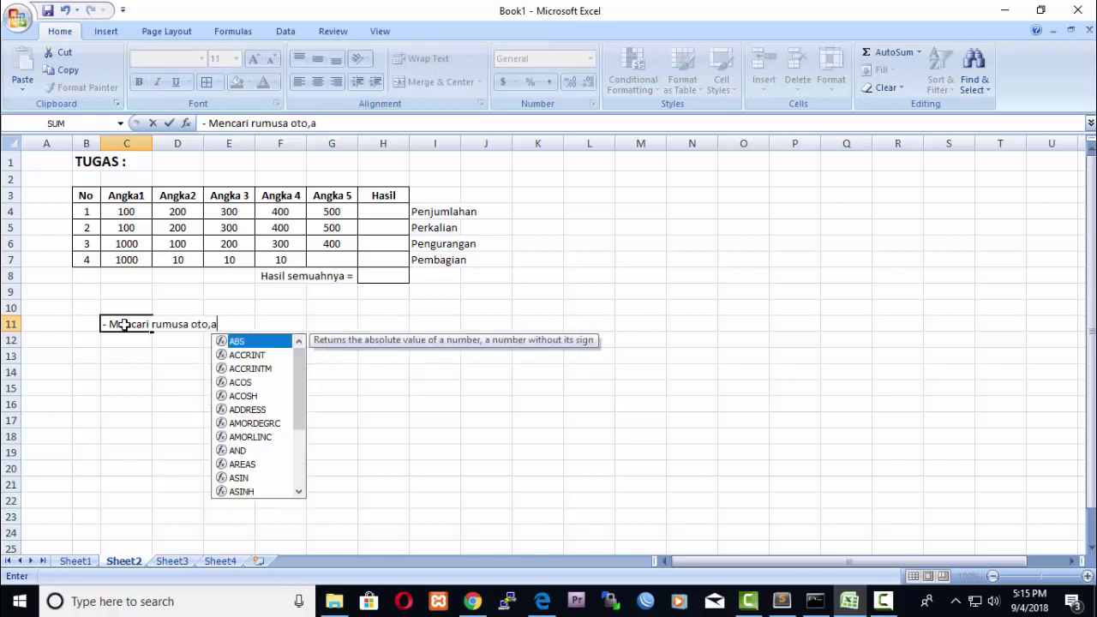
text(matis)
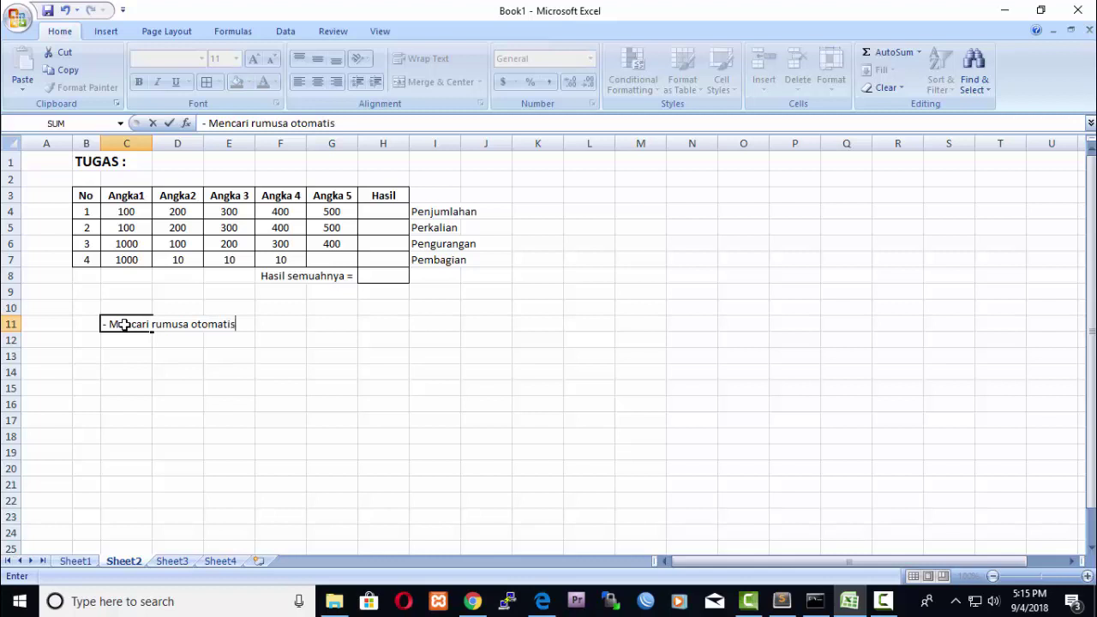
text( Untuk menjuml)
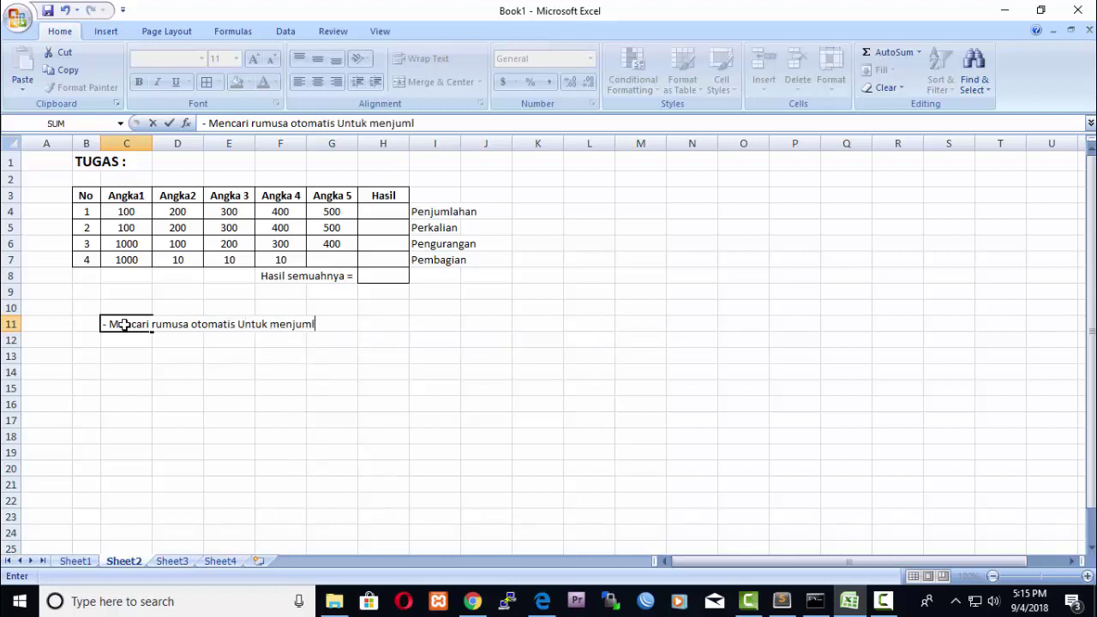
text(ahkan di)
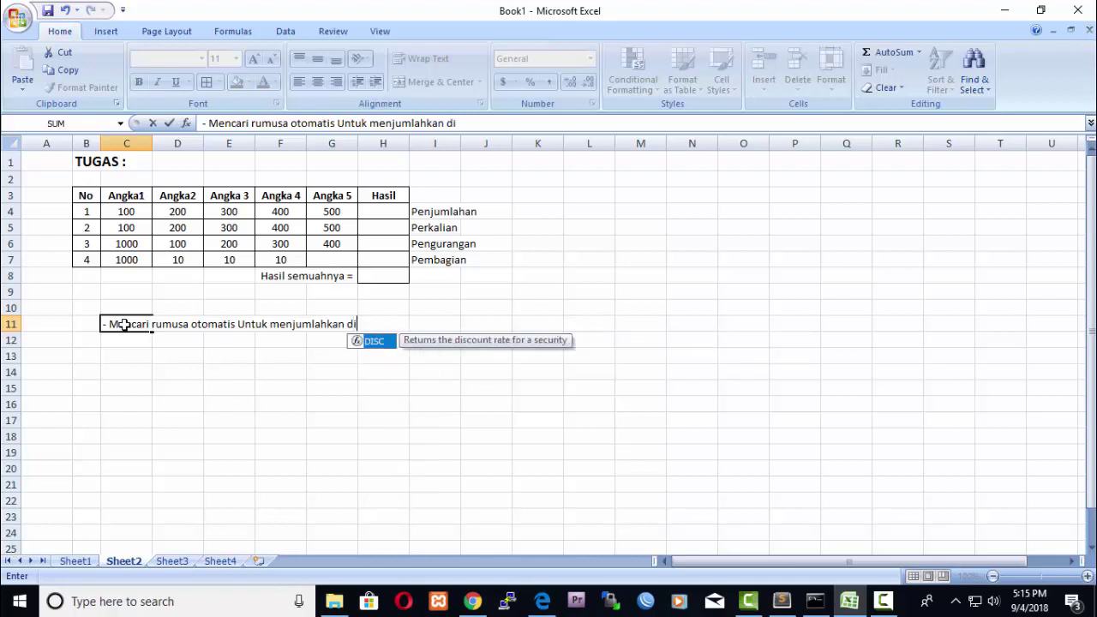
text( ms Ex)
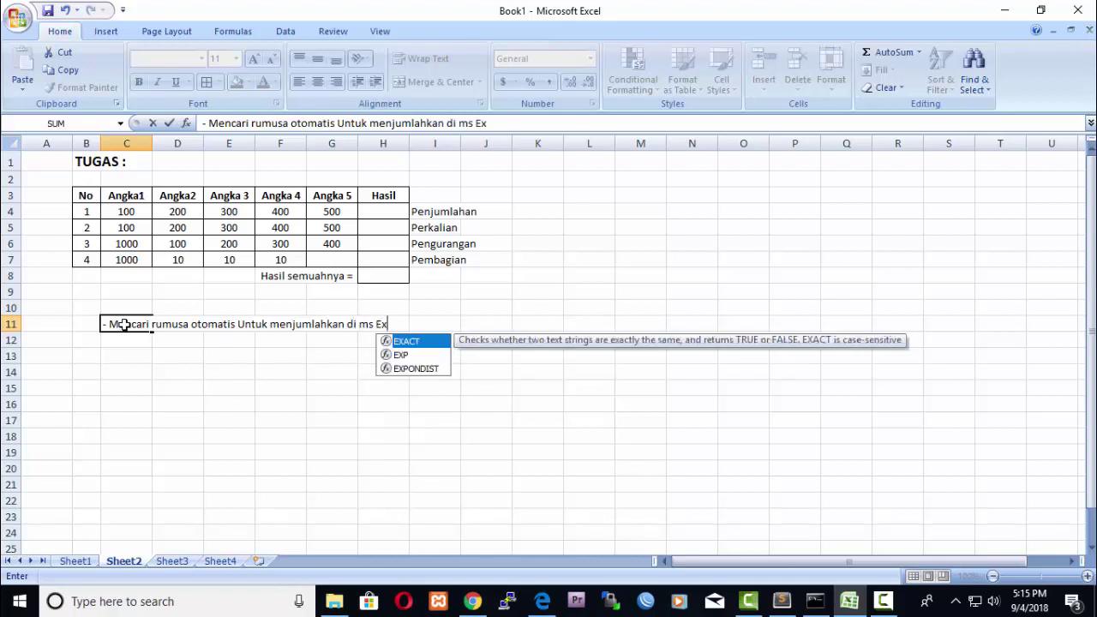
text(ei)
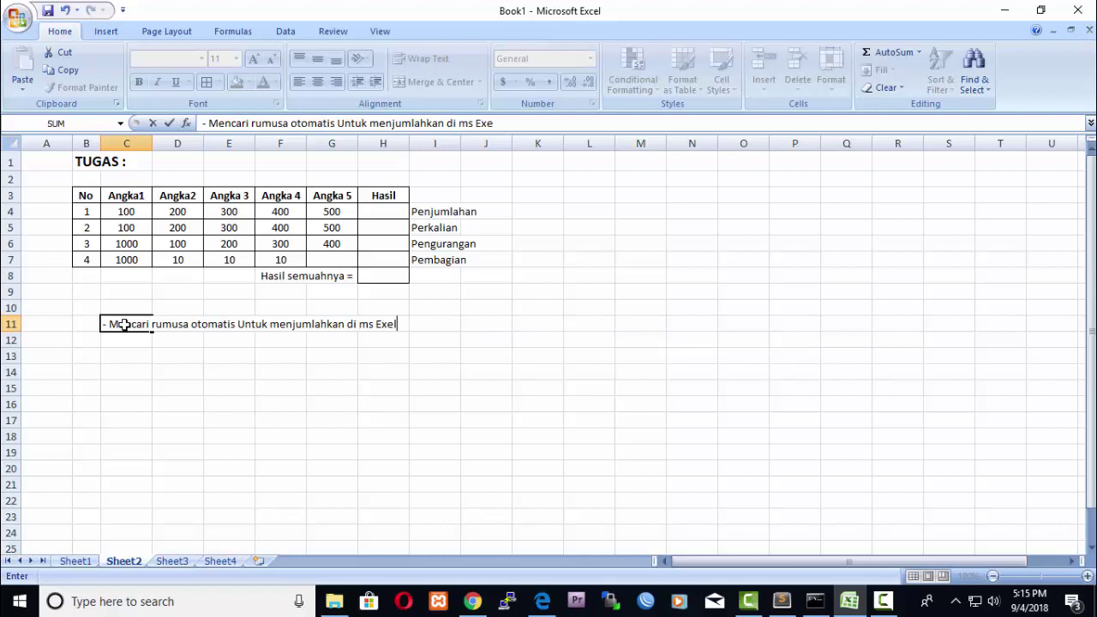
click(319, 433)
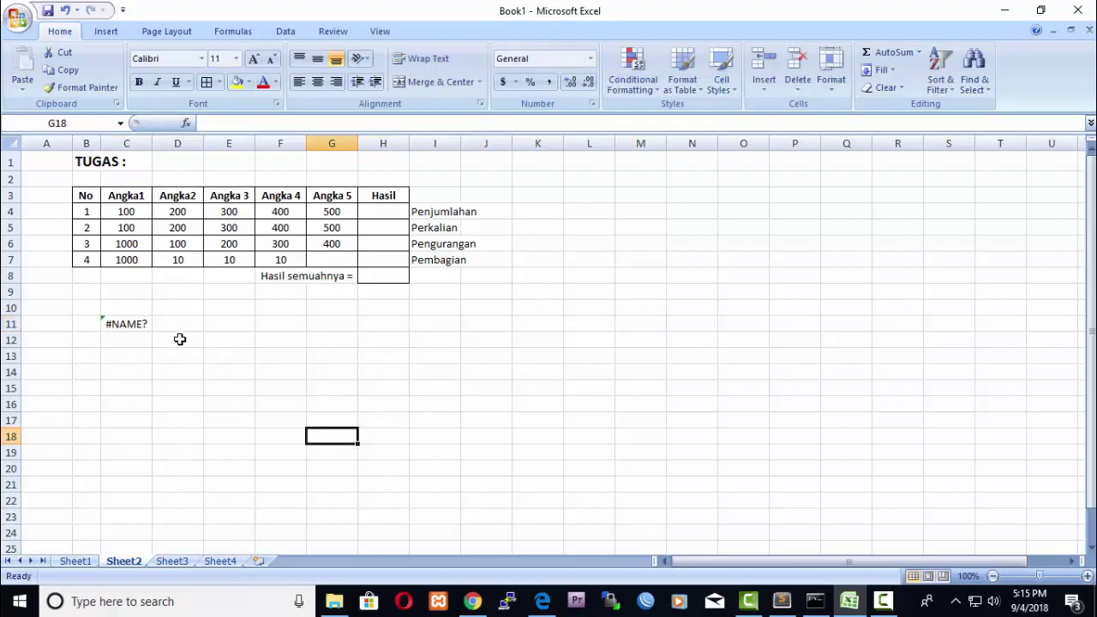
Try widening column C, undo it, and delete the #NAME? entry from C11.
click(138, 324)
drag(152, 143, 423, 187)
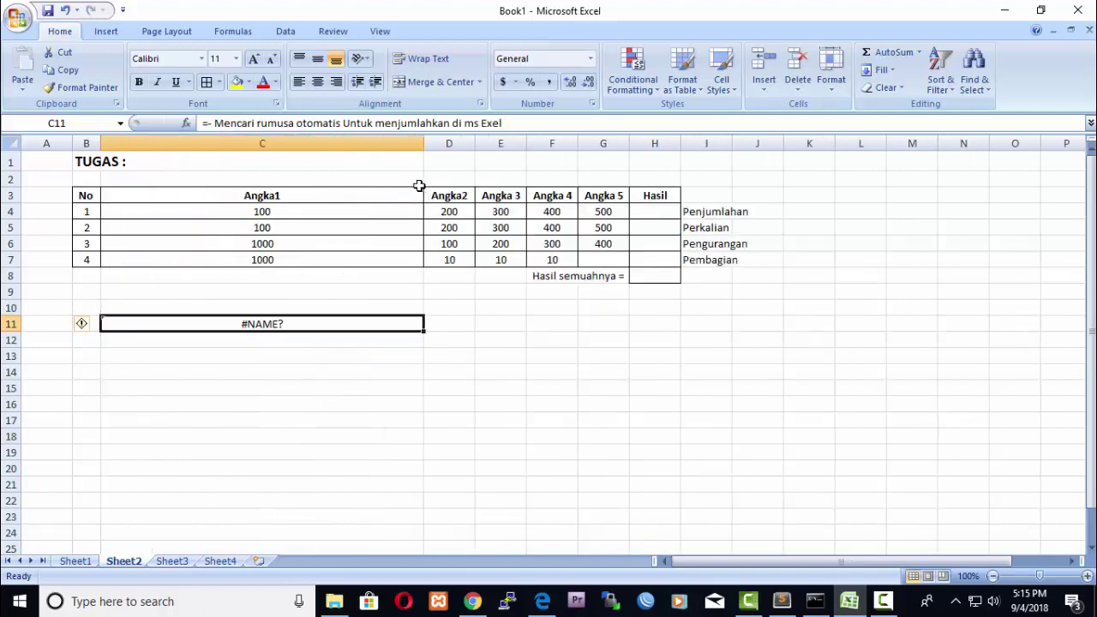
key(ctrl+z)
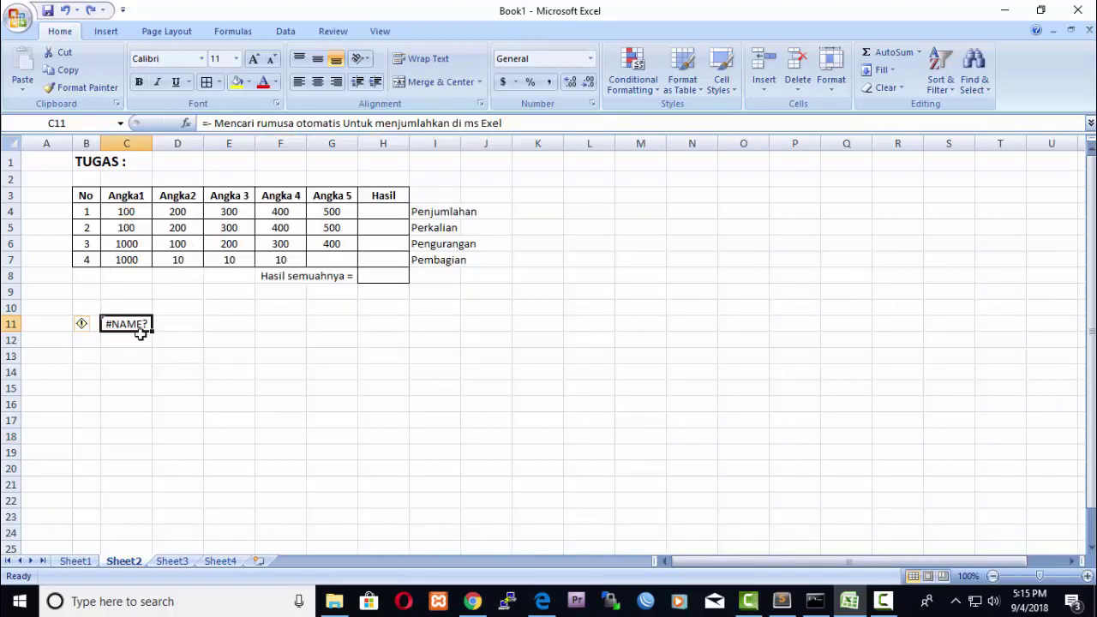
key(Delete)
click(478, 433)
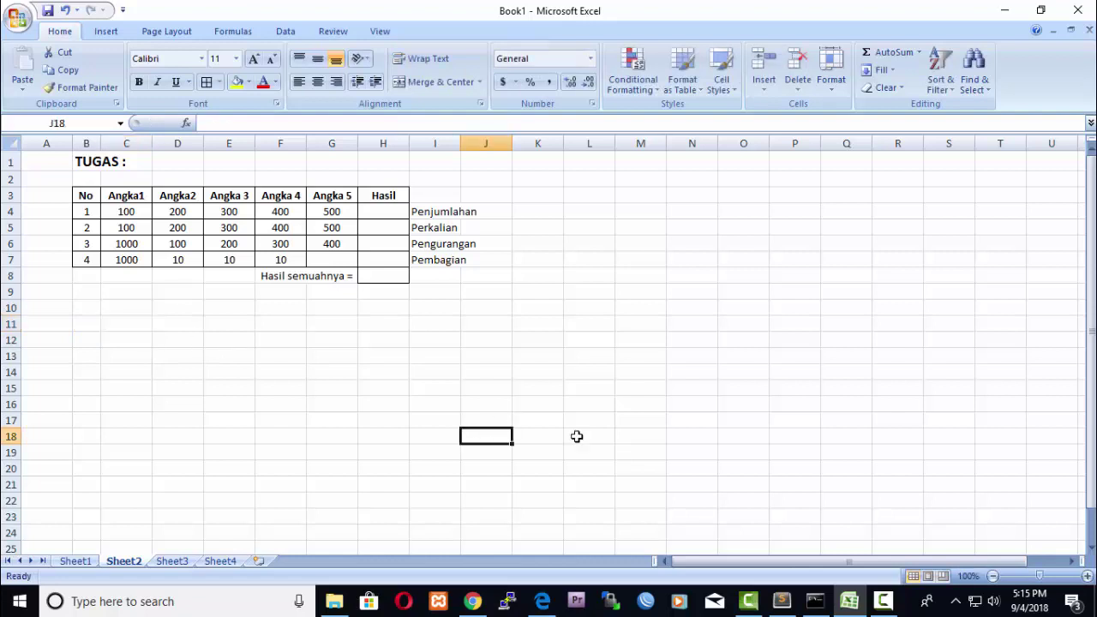
Launch Notepad with the Run command and position a narrower window at the upper right.
key(super+r)
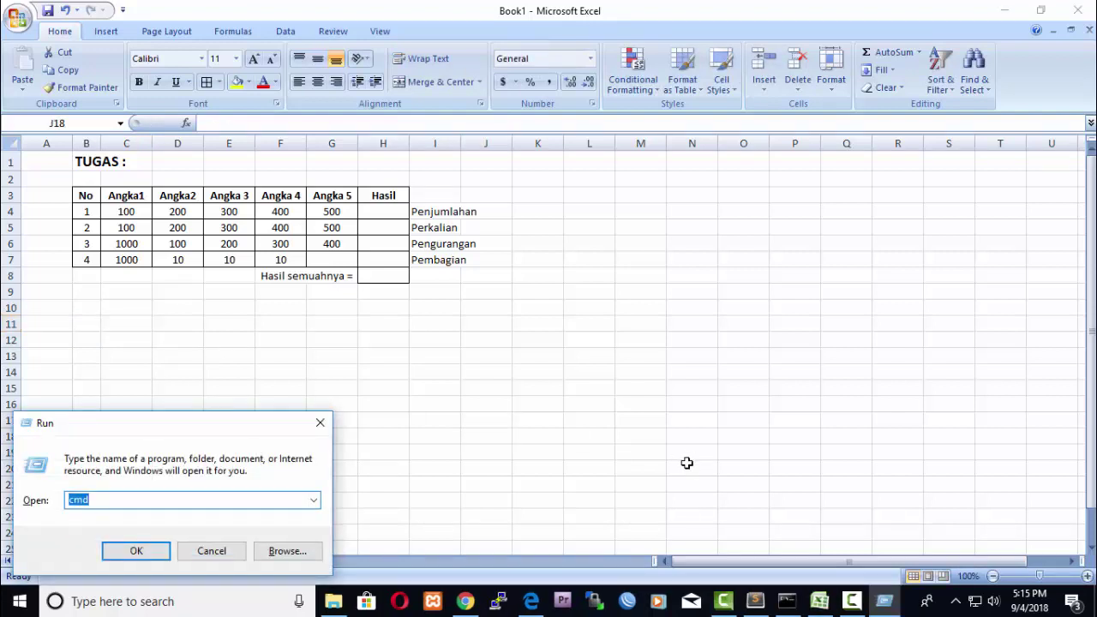
text(notepad)
key(Return)
drag(609, 110, 900, 294)
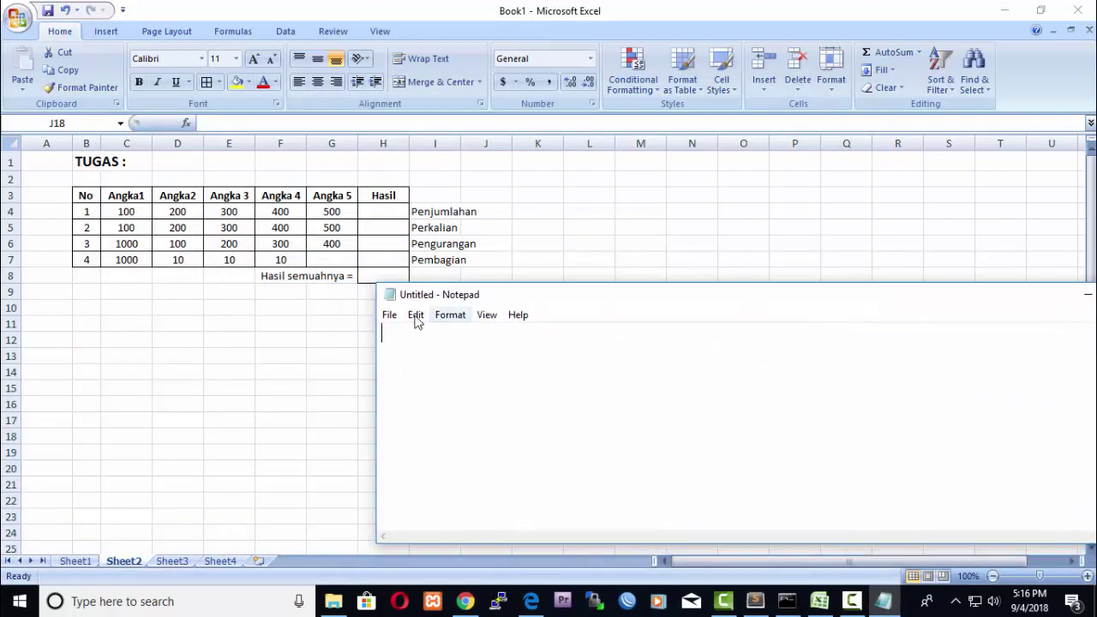
drag(375, 345, 544, 249)
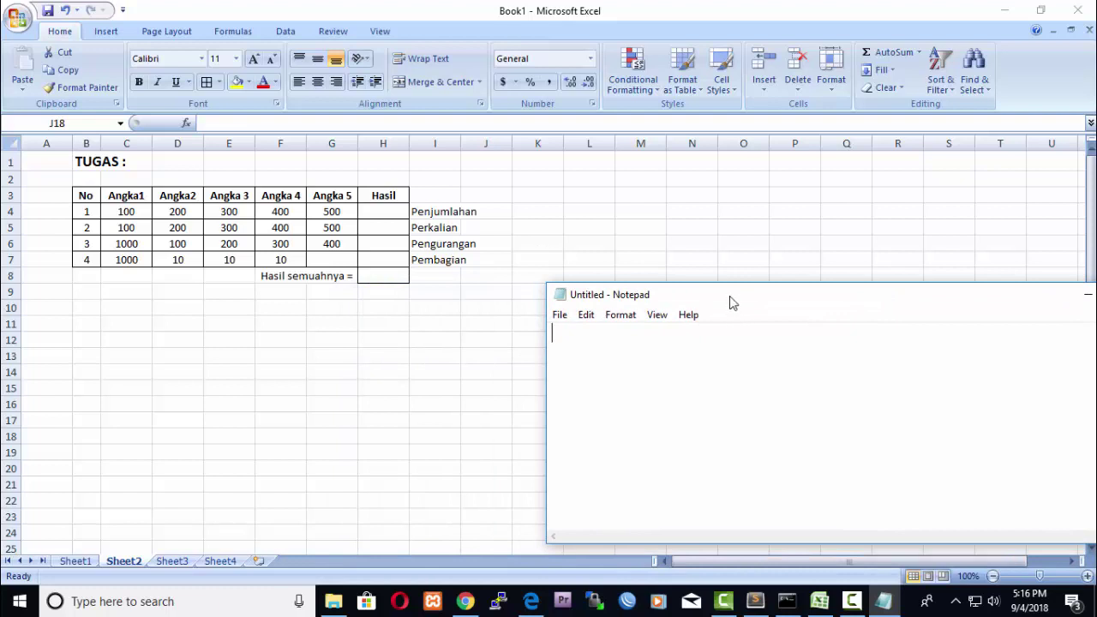
drag(729, 301, 677, 178)
Write '- Mencari rumus penjumlahan di exel' in Notepad, then select H8 back in Excel.
text(M)
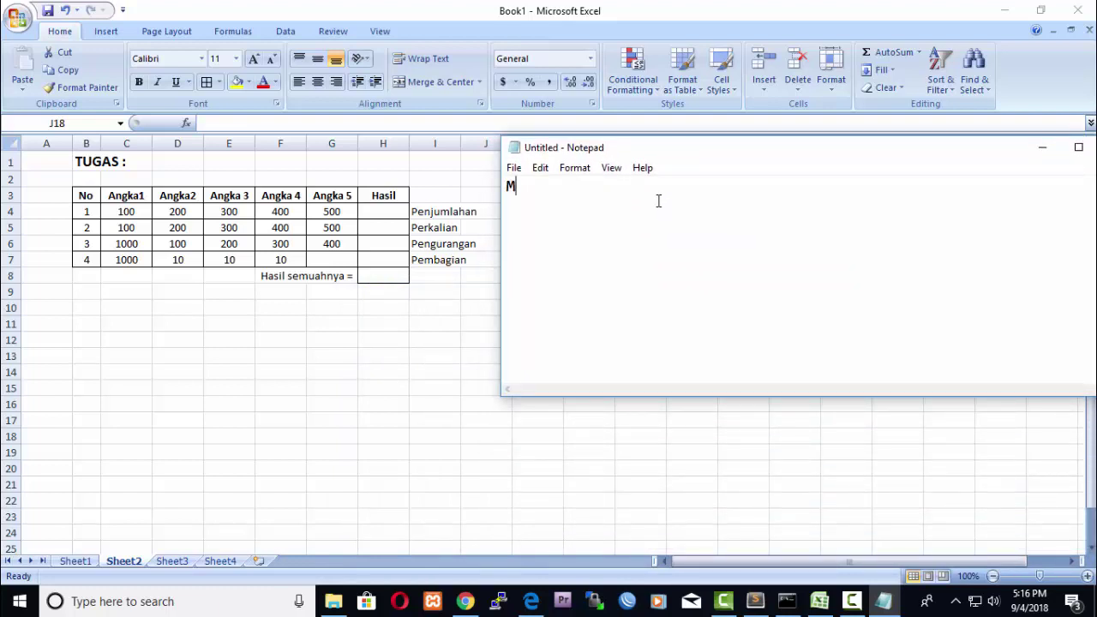
text(encari rum)
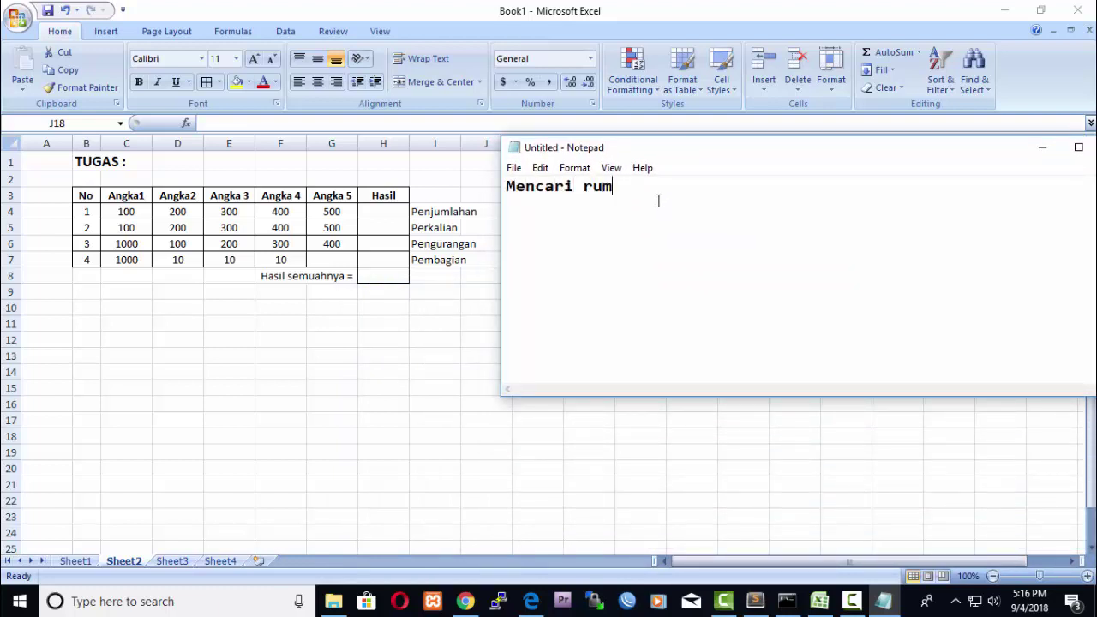
text(usa otomastis)
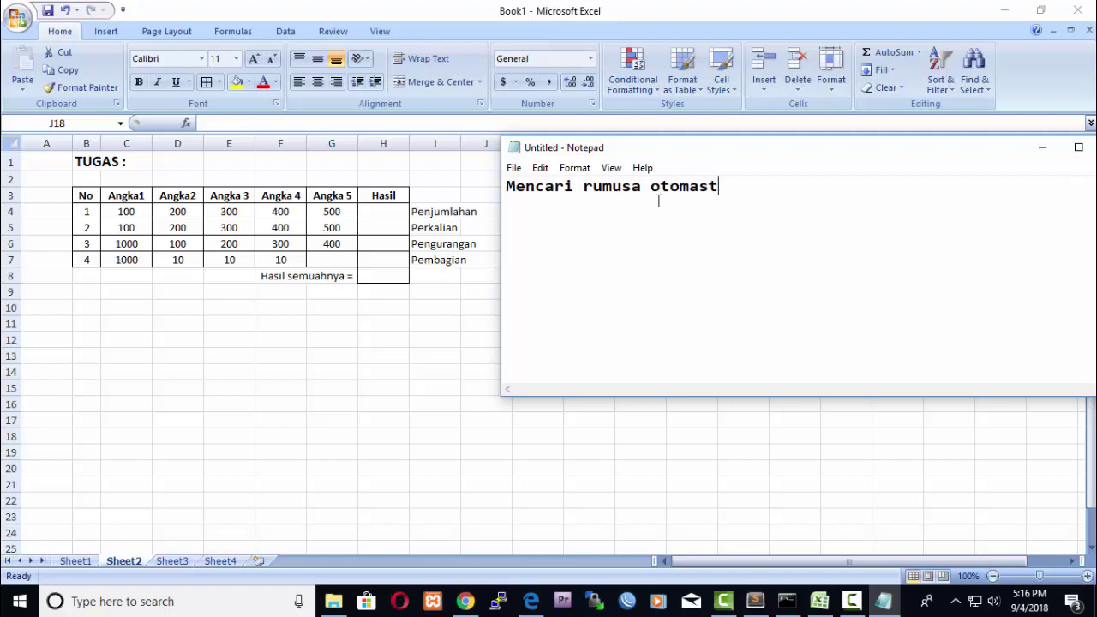
key(BackSpace)
key(BackSpace)
text(tis penjumlahan)
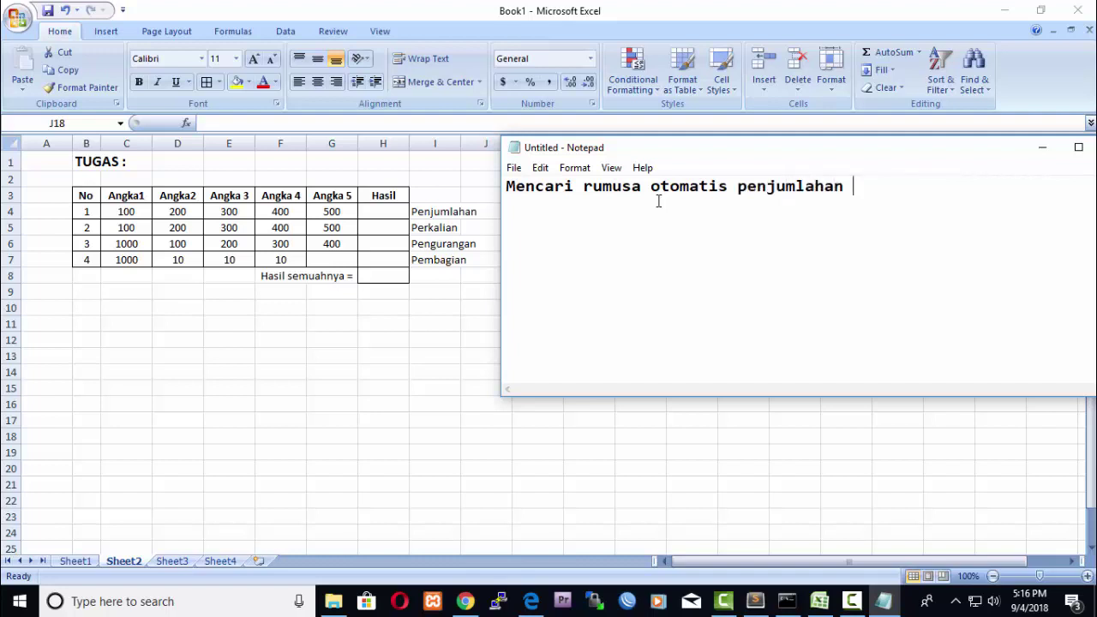
key(BackSpace)
key(BackSpace)
key(BackSpace)
key(BackSpace)
key(BackSpace)
key(BackSpace)
key(BackSpace)
key(BackSpace)
key(BackSpace)
key(BackSpace)
key(BackSpace)
key(BackSpace)
key(BackSpace)
key(BackSpace)
key(BackSpace)
key(BackSpace)
key(BackSpace)
key(BackSpace)
key(BackSpace)
key(BackSpace)
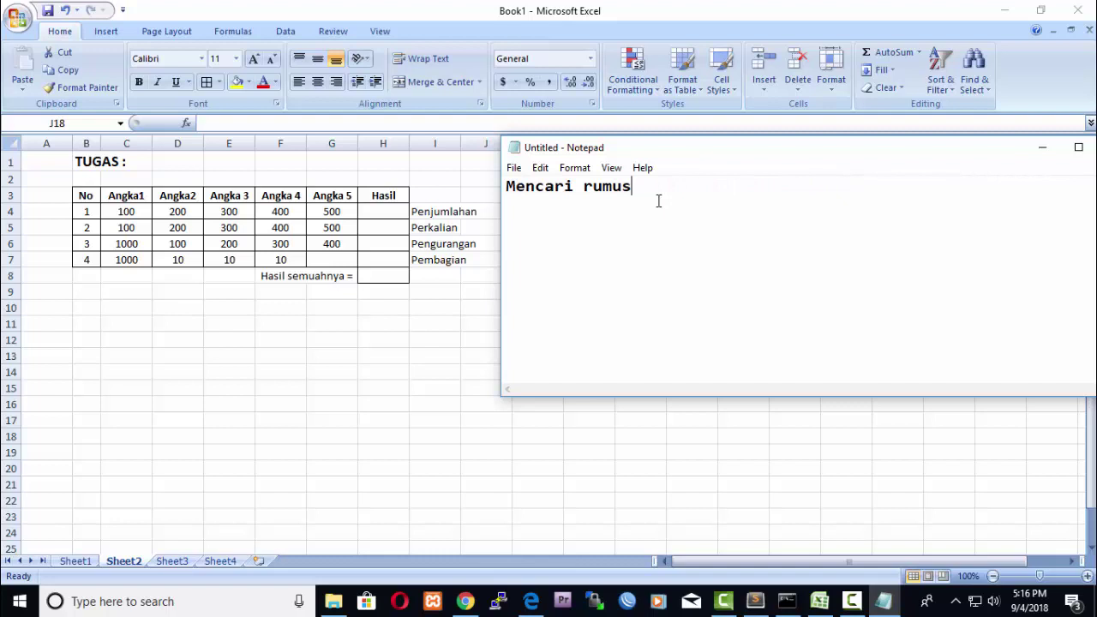
text(penjumla)
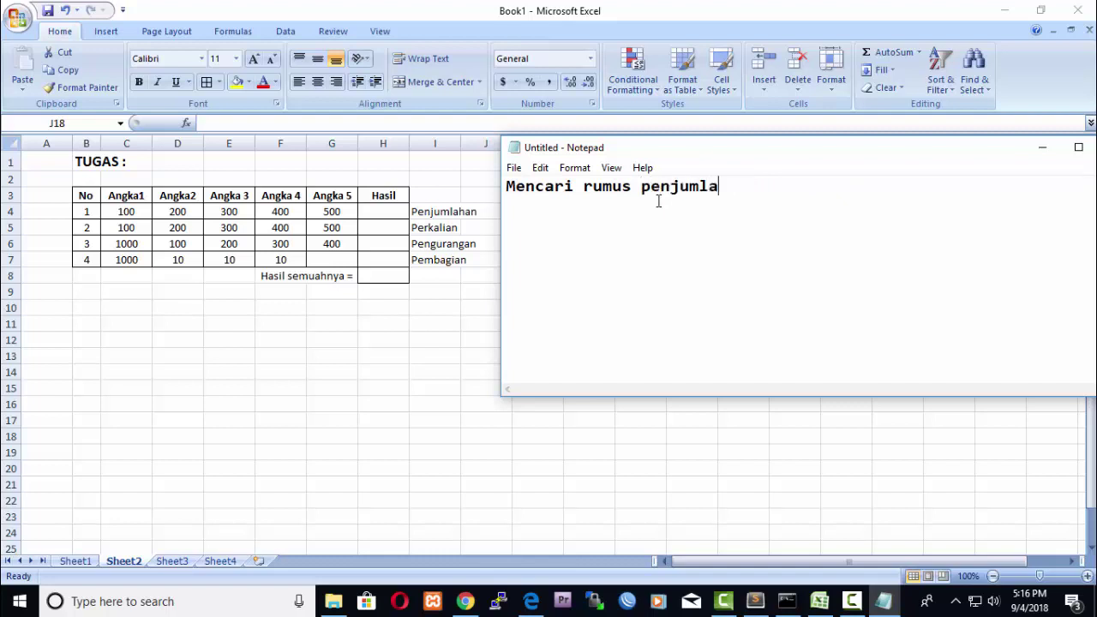
text(han di exel)
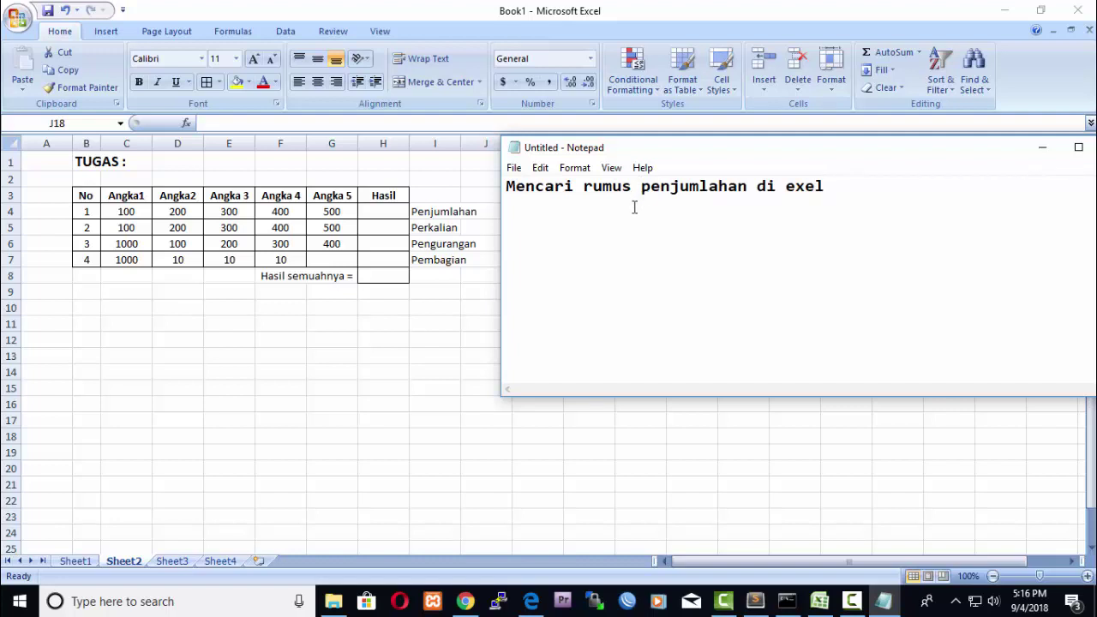
click(504, 187)
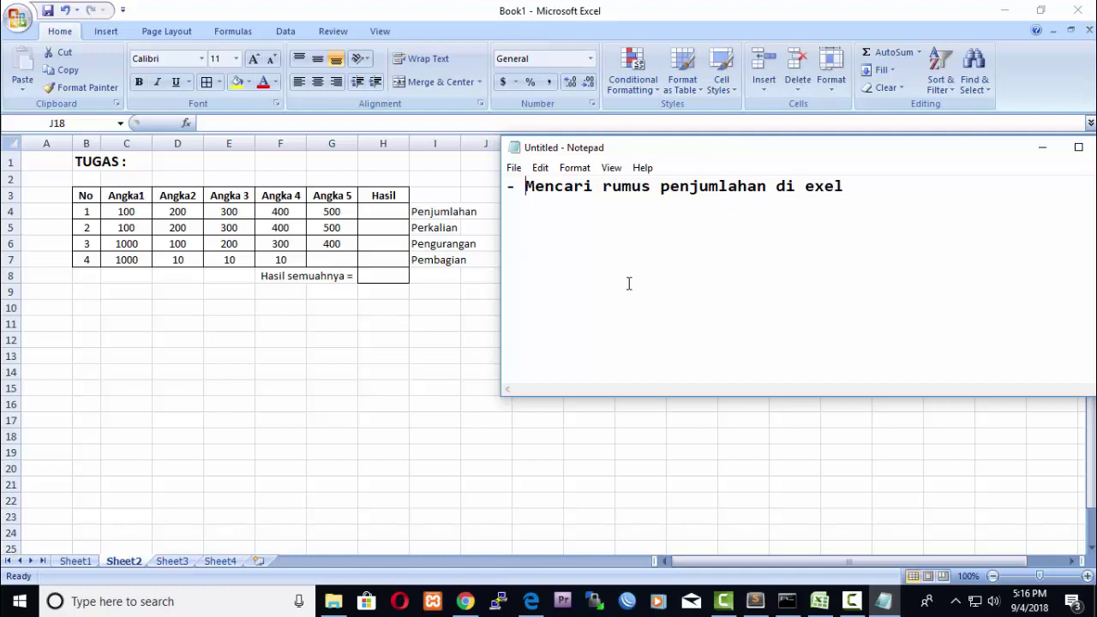
click(384, 276)
click(384, 275)
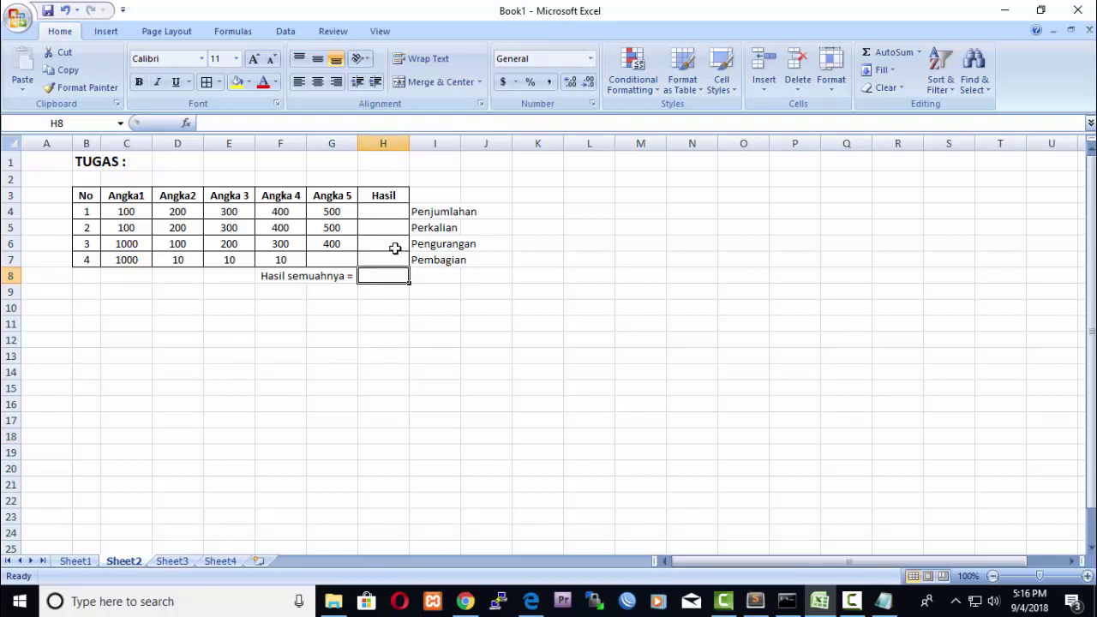
Bring the Notepad note back in front of the Excel TUGAS sheet.
click(883, 605)
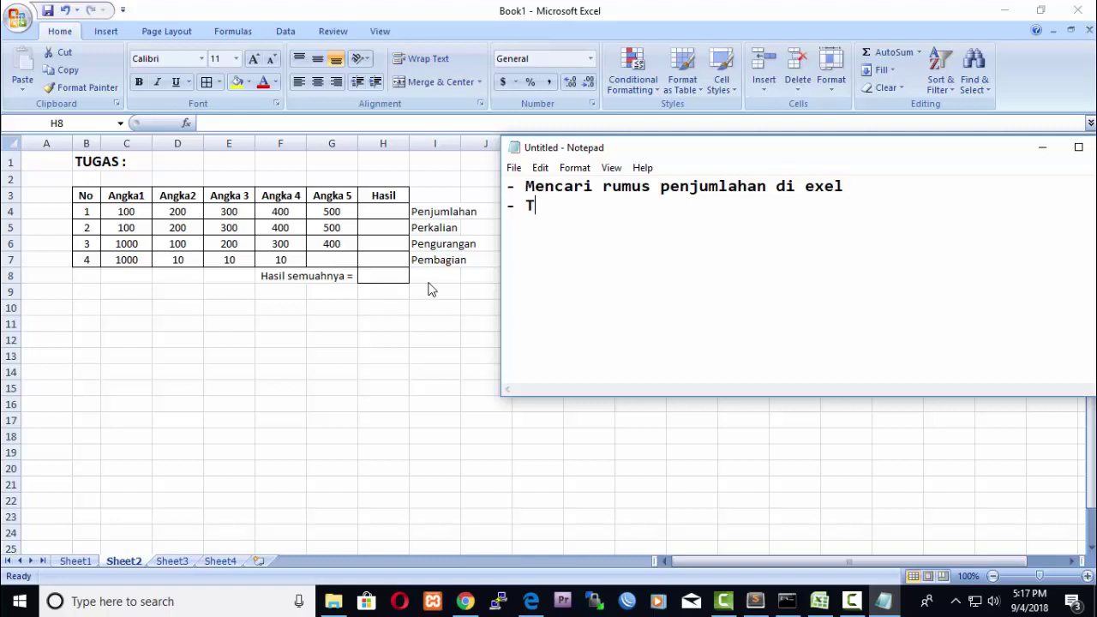
Finish the second line saying the task goes to the submission e-mail address.
text(ugas ini)
text( di k)
text(d \)
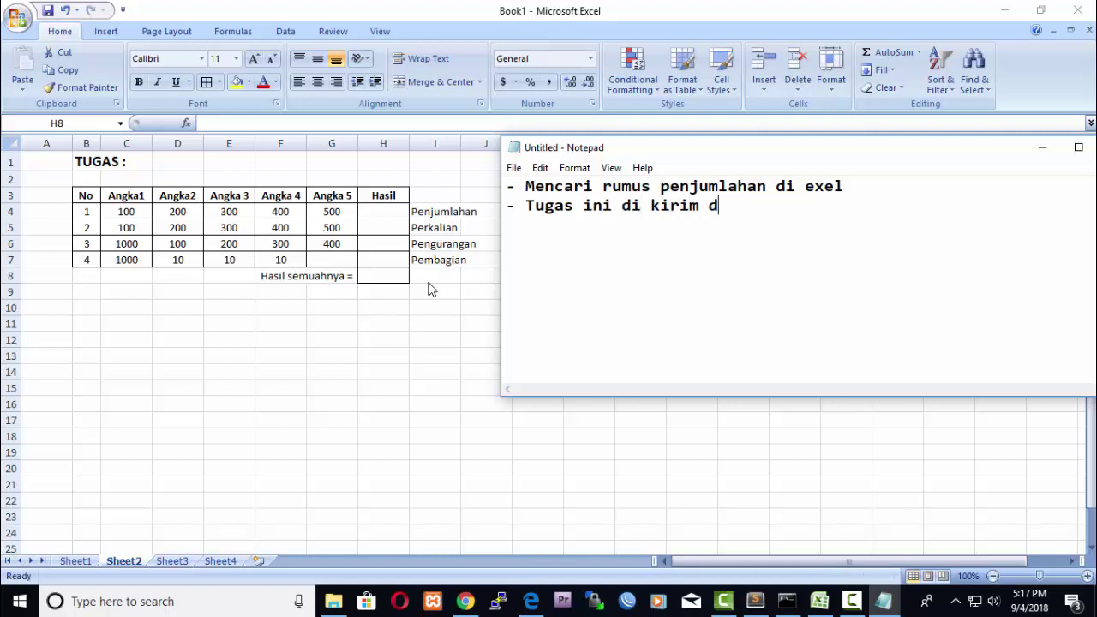
key(BackSpace)
key(BackSpace)
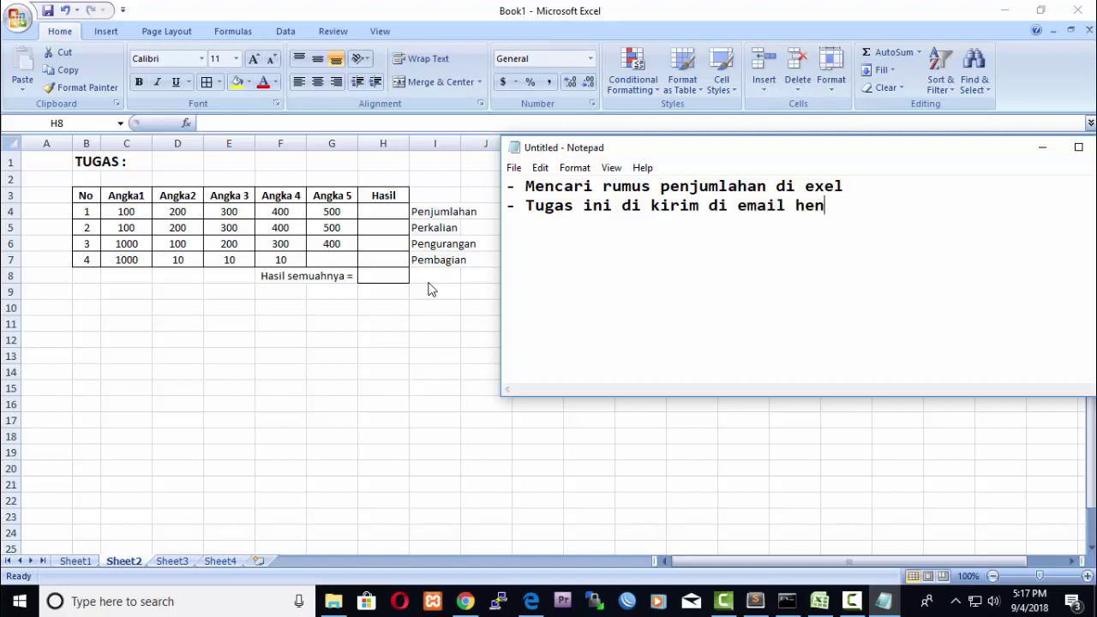
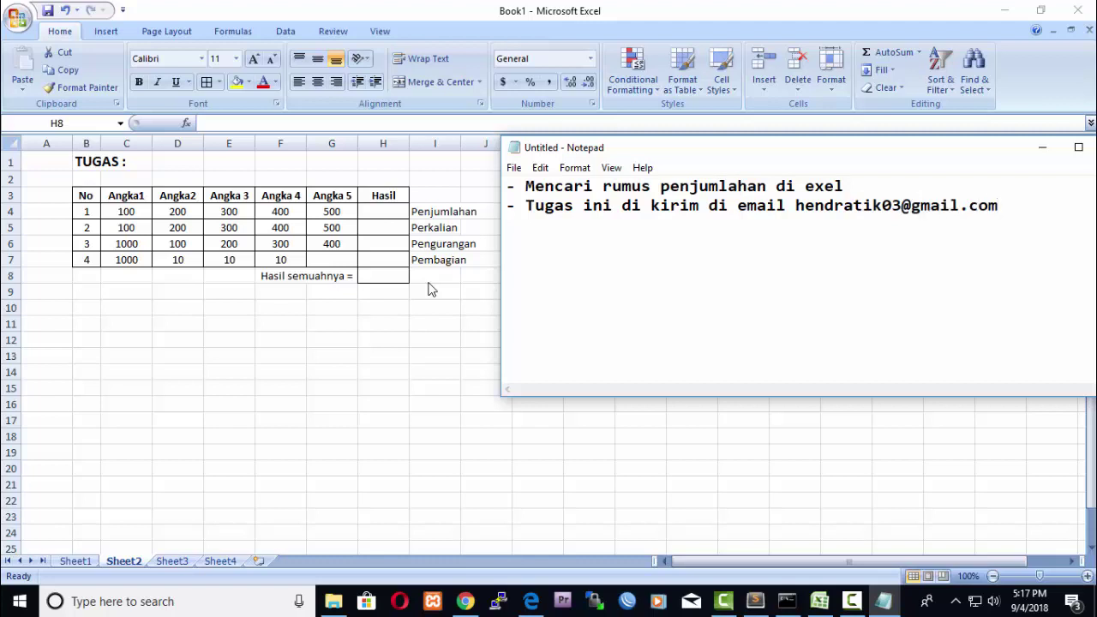
Add a new line '- ini Tugas ke 3 KKPI'.
key(Return)
text(- ini Tugas)
text(ke )
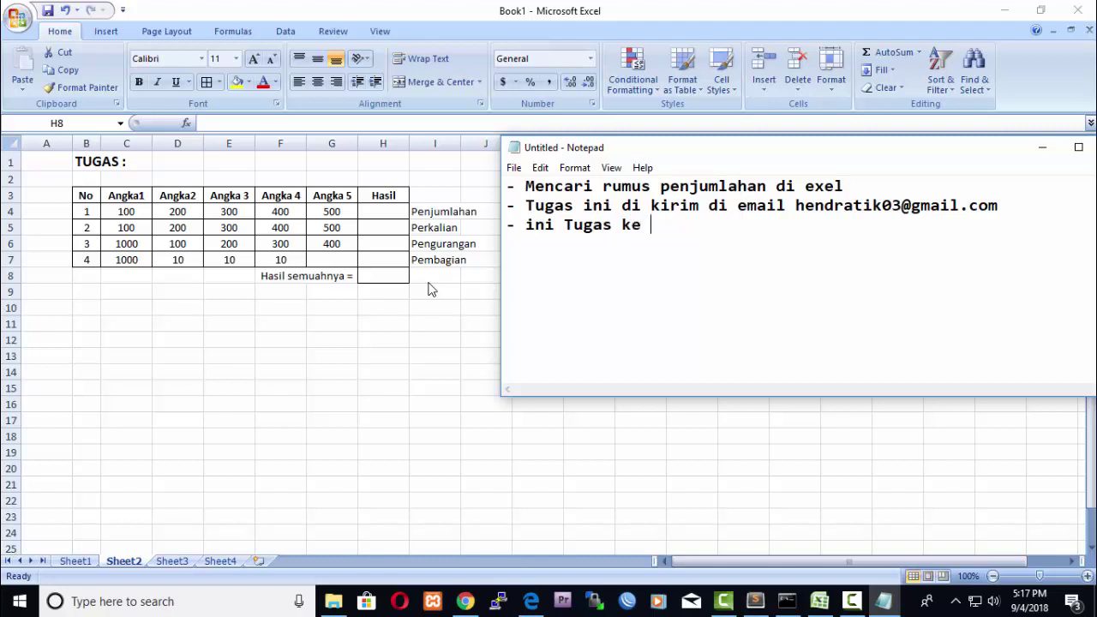
text(3 KKPI)
Add the deadline line '- Batas Pengiriman 12 September 2018'.
key(Return)
text(- Batas )
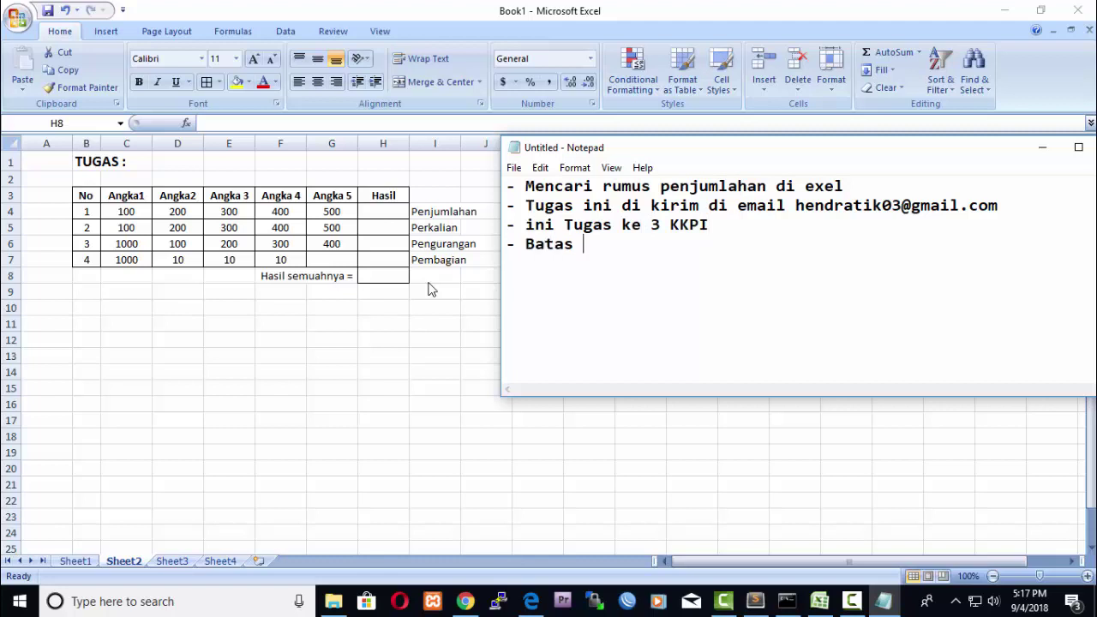
text(Pengiriman)
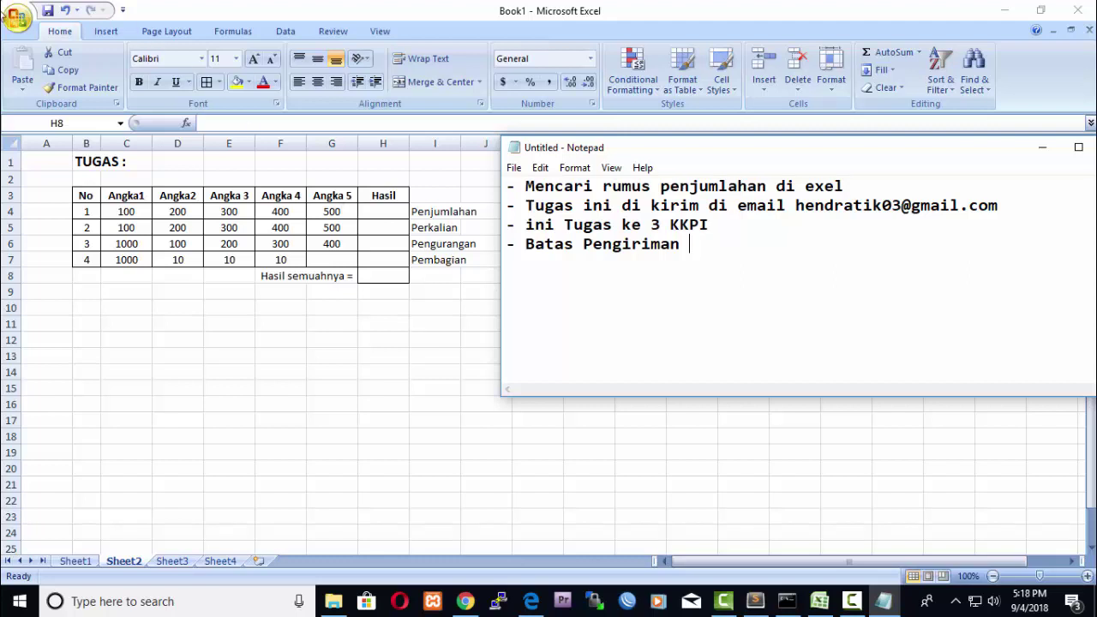
text(12 September 2018)
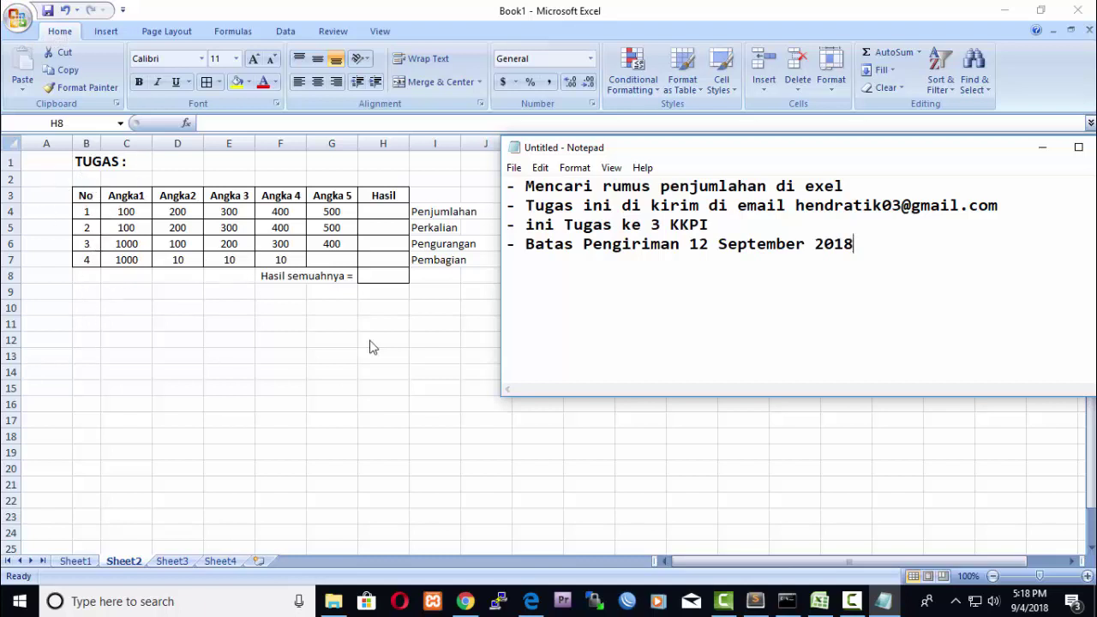
click(510, 271)
click(852, 601)
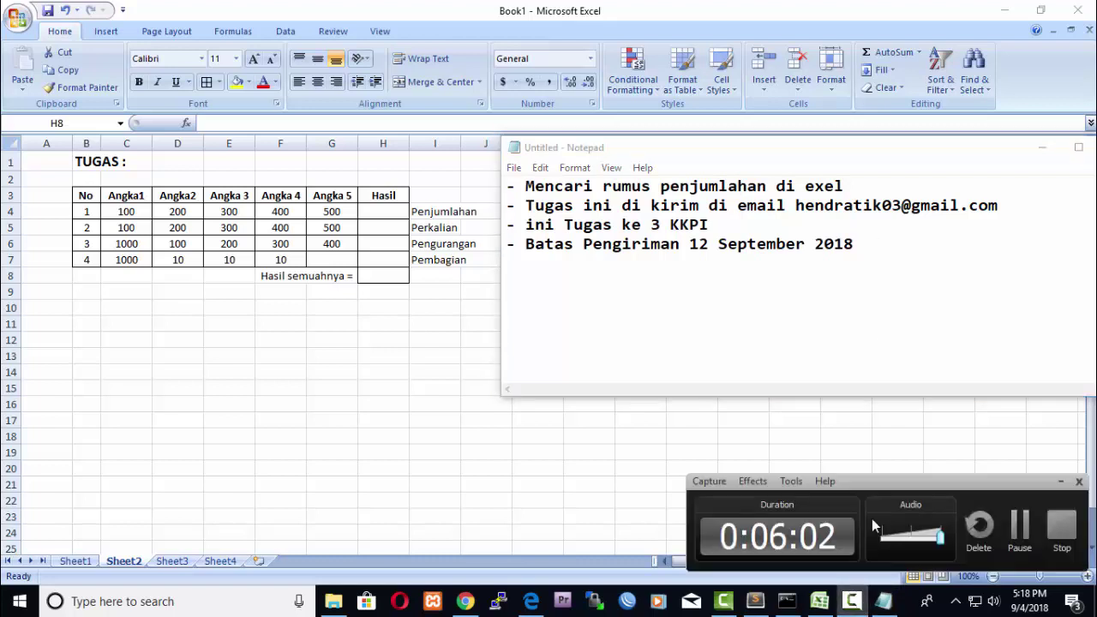